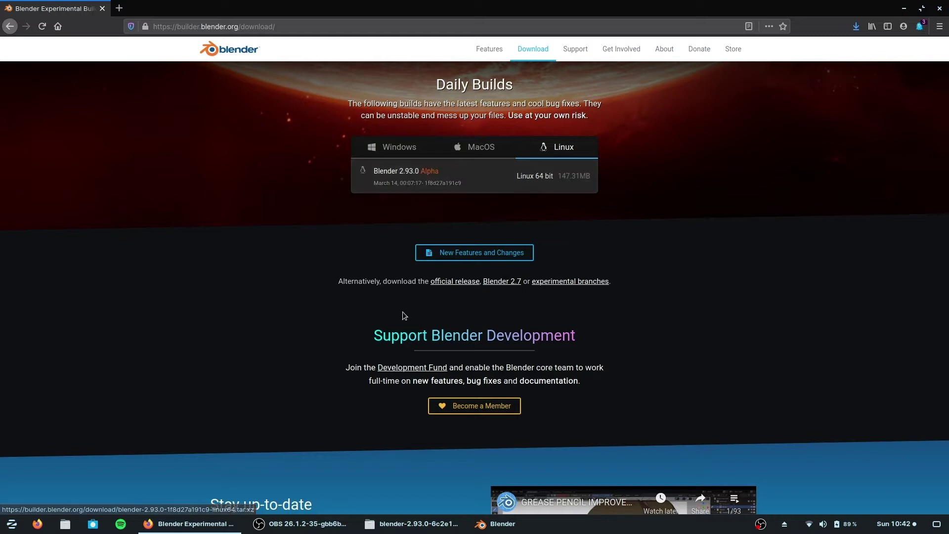
- Launch the Blender 2.93.0 Alpha daily build from its extracted folder
click(382, 530)
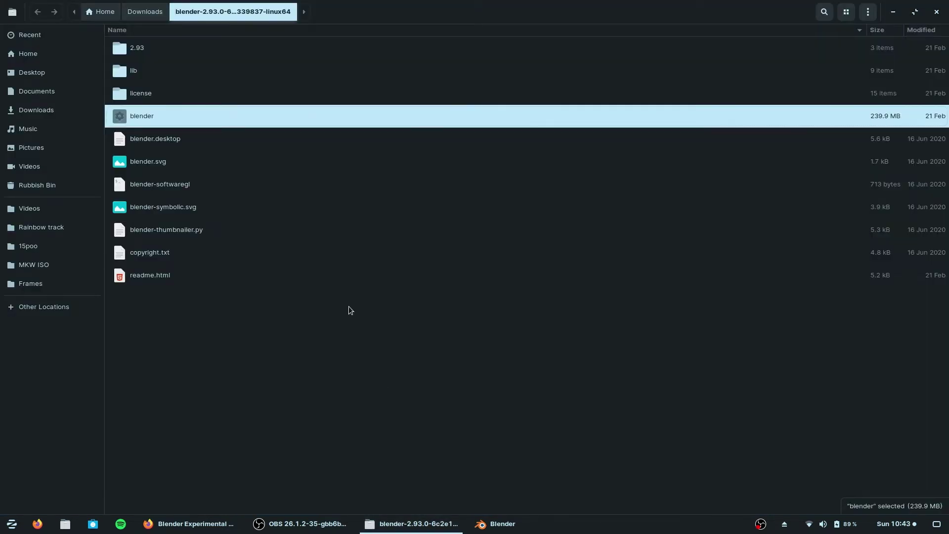
key(Return)
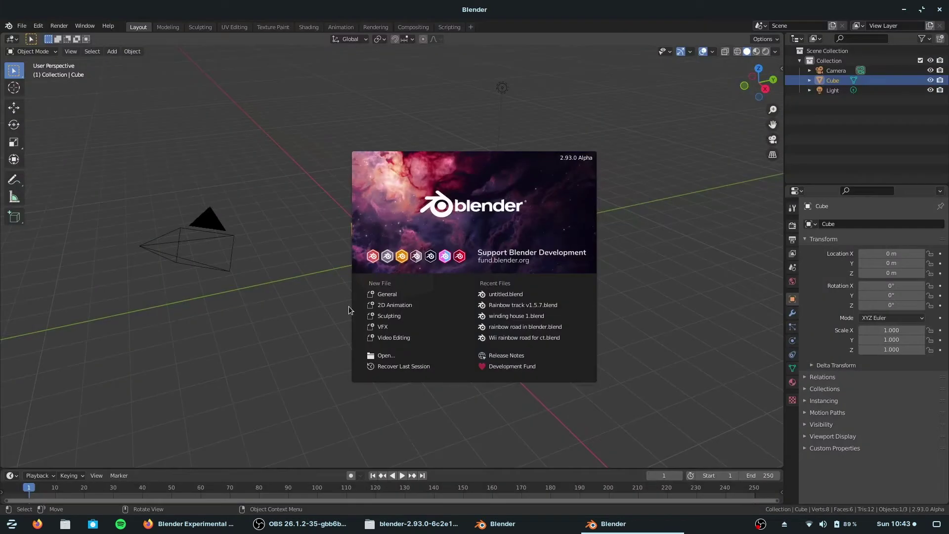
- Start a new General scene with the default cube, camera and light
click(380, 298)
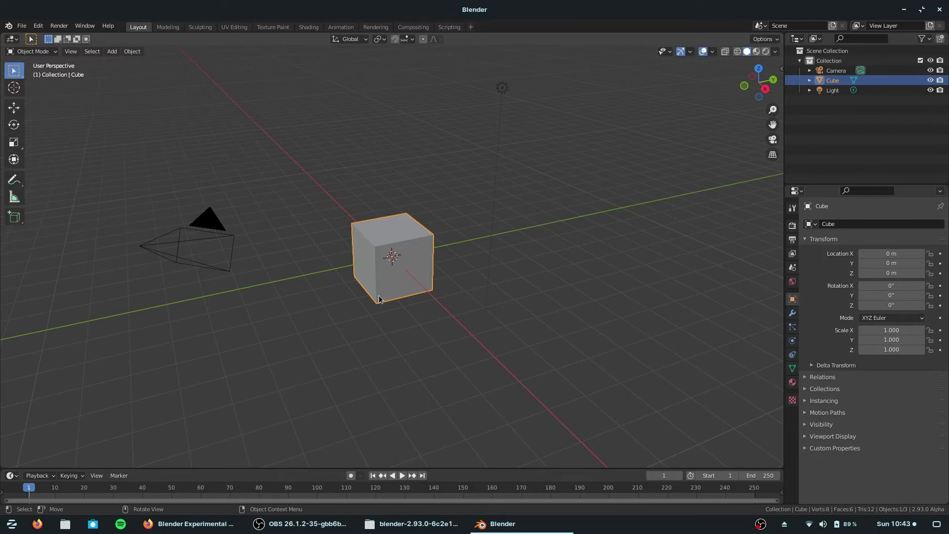
key(n)
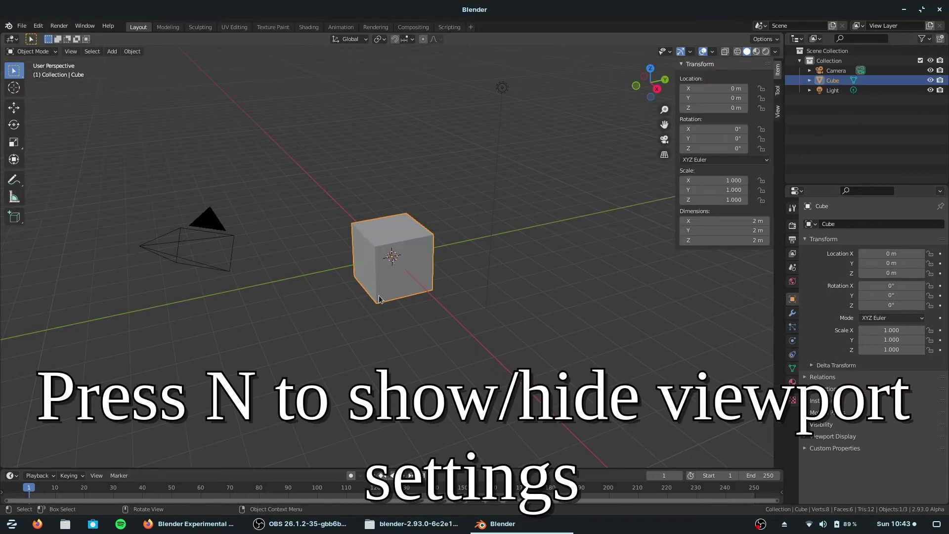
click(777, 112)
click(731, 89)
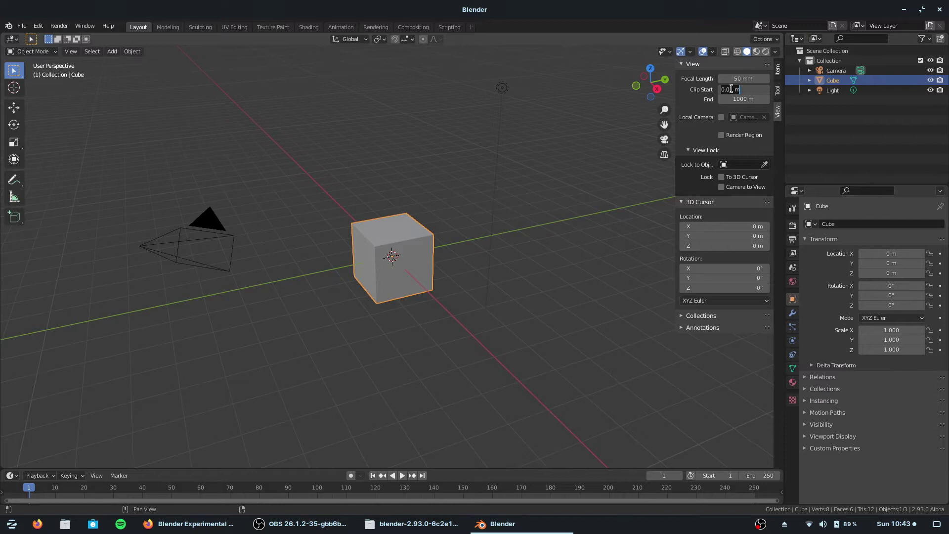
key(ctrl+a)
text(10)
key(Return)
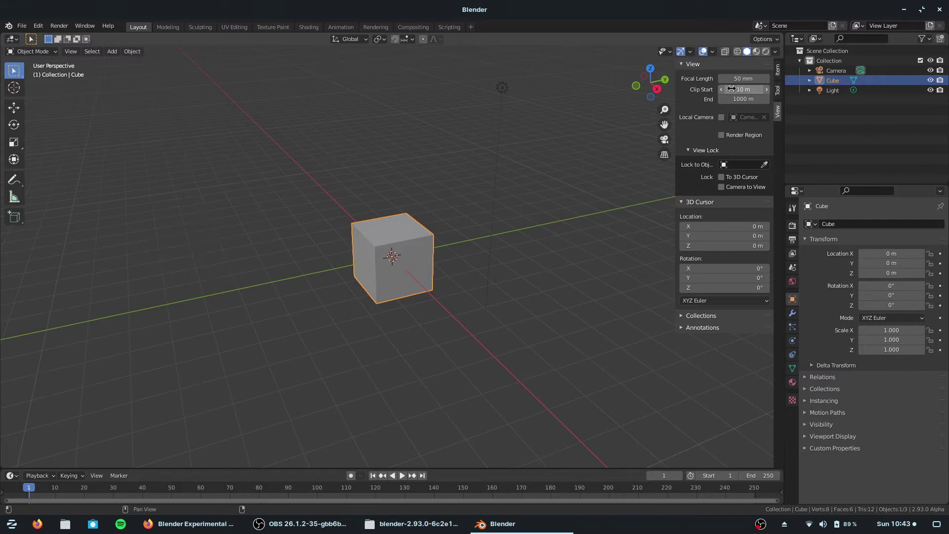
click(740, 100)
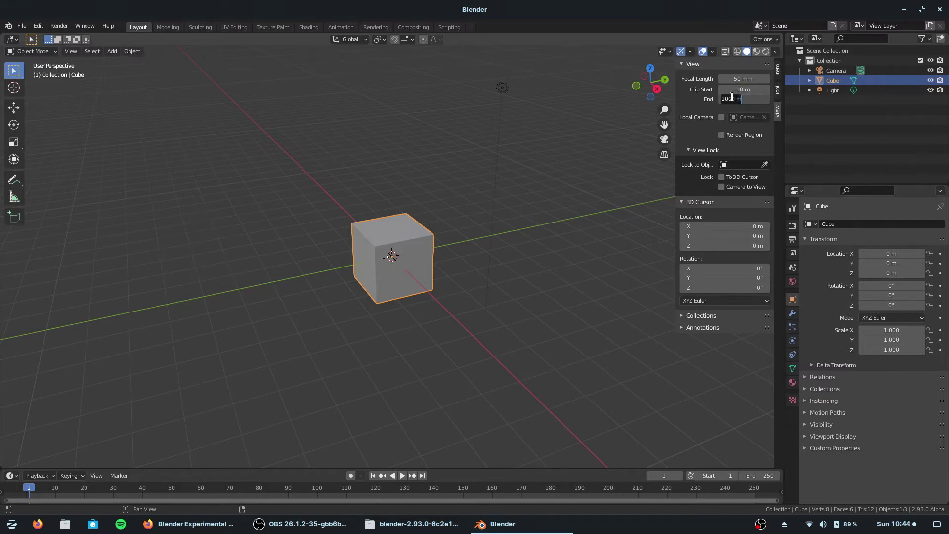
text(0000000)
key(Return)
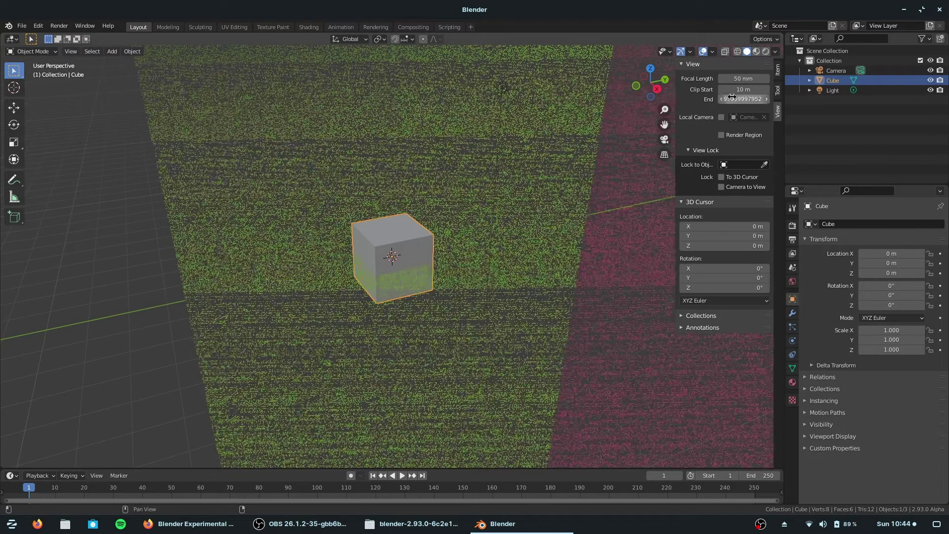
key(n)
scroll(430, 267, down, 10)
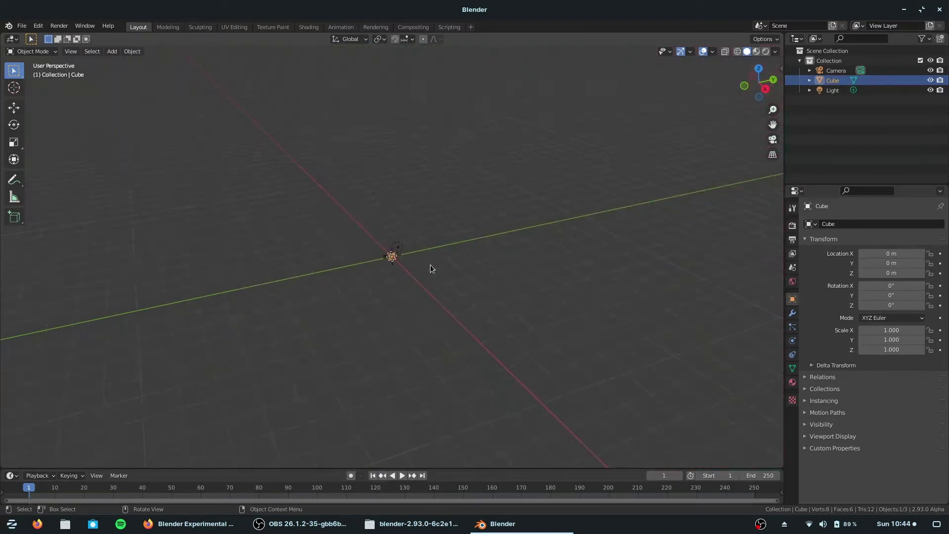
scroll(430, 269, up, 3)
scroll(430, 268, up, 2)
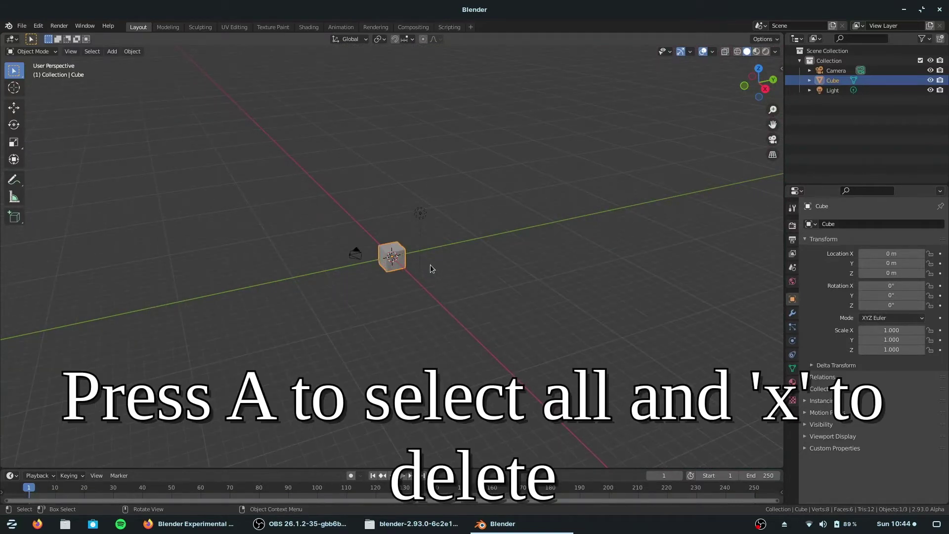
- Delete the default cube, camera and light, and make Blender fullscreen
key(a)
key(x)
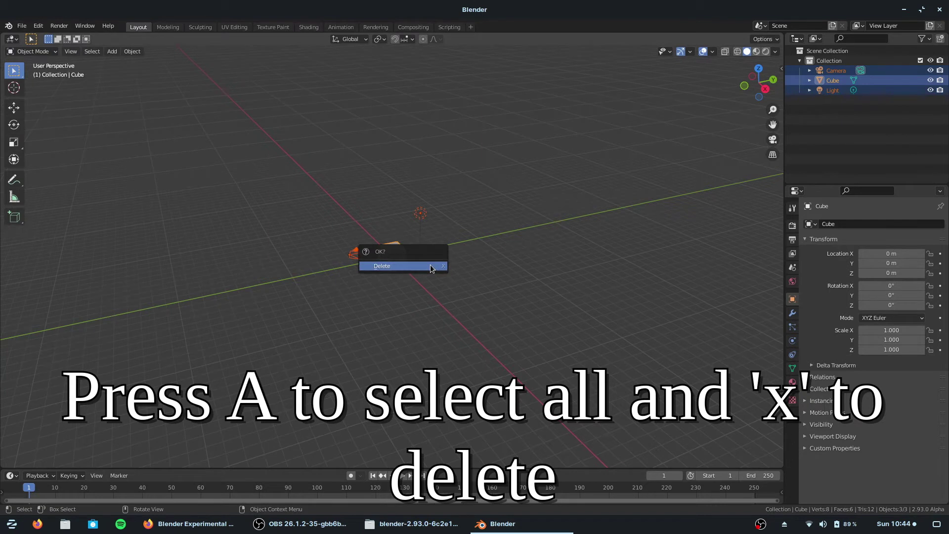
click(430, 267)
click(85, 25)
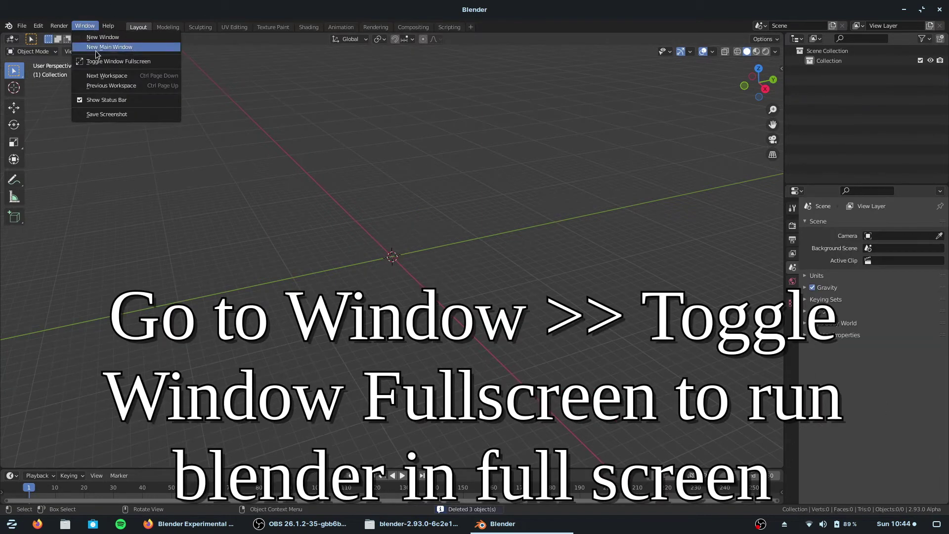
click(97, 62)
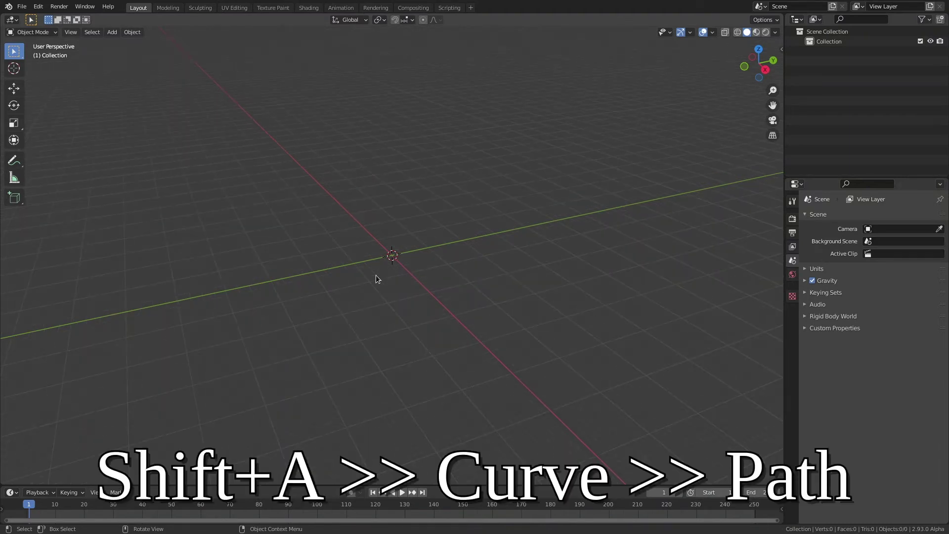
- Add a NurbsPath curve with a 1000 m radius
key(shift+a)
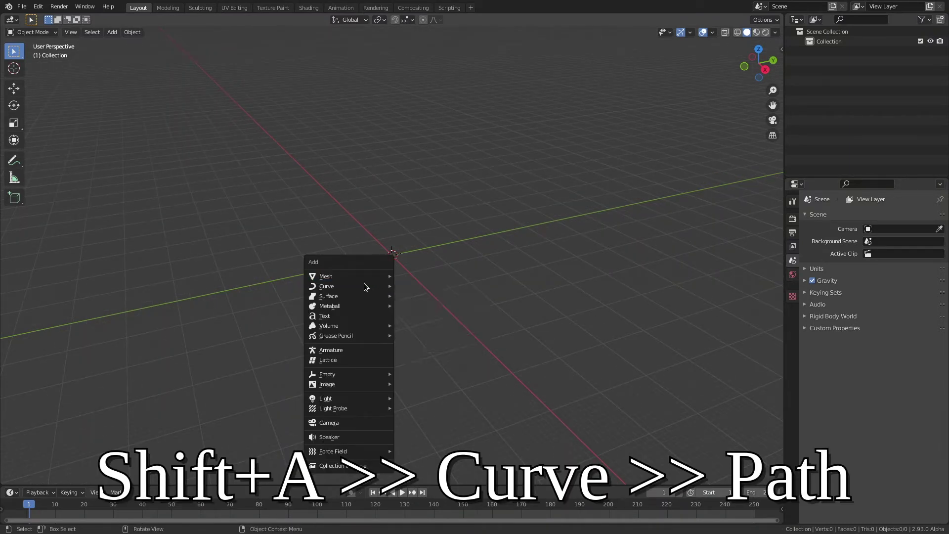
mouse_move(356, 289)
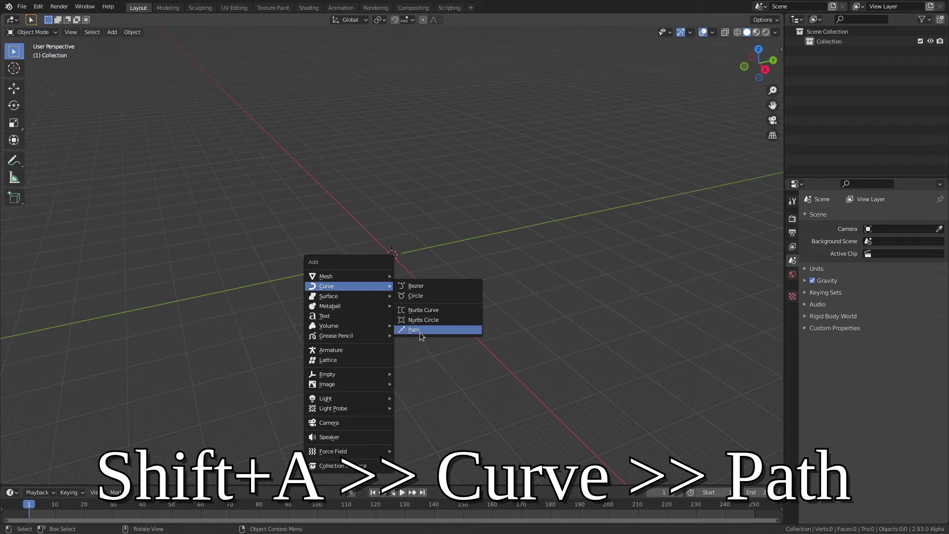
click(420, 331)
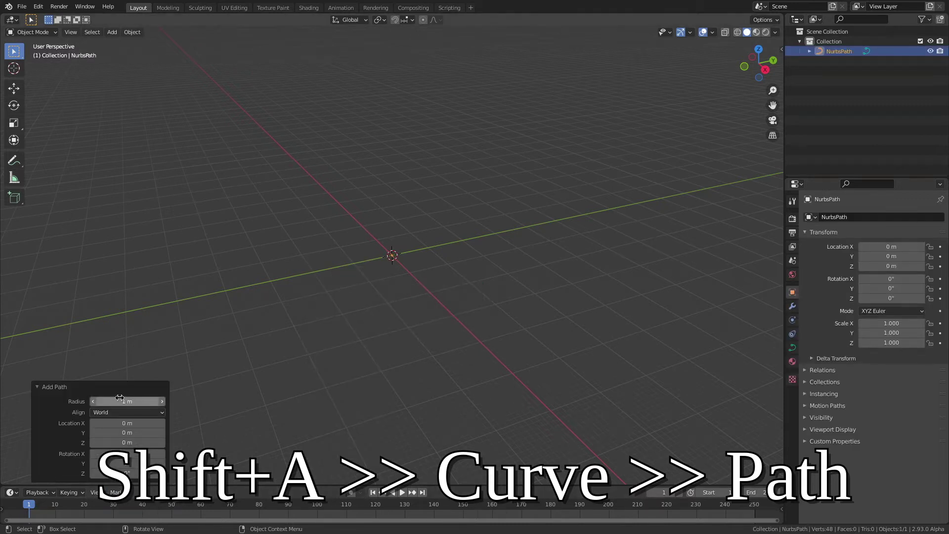
click(123, 401)
text(1000)
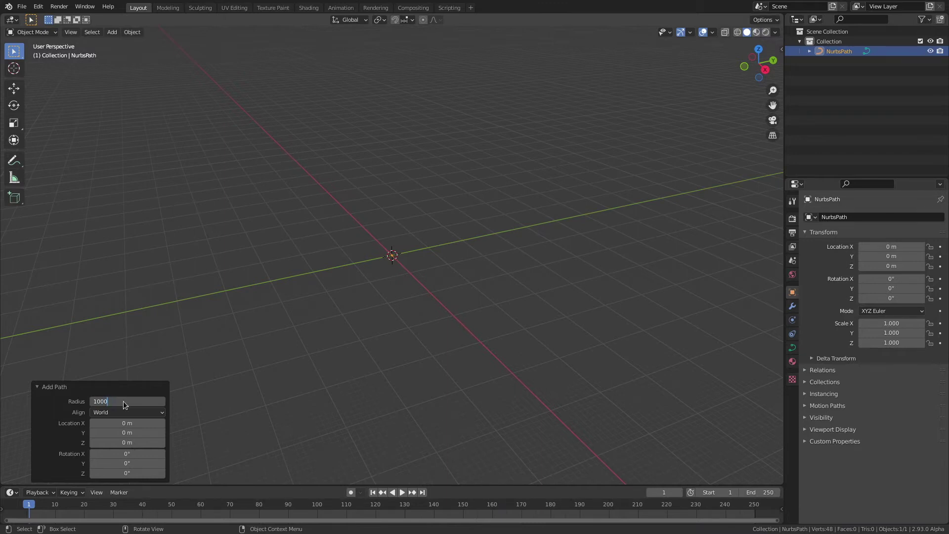
key(Return)
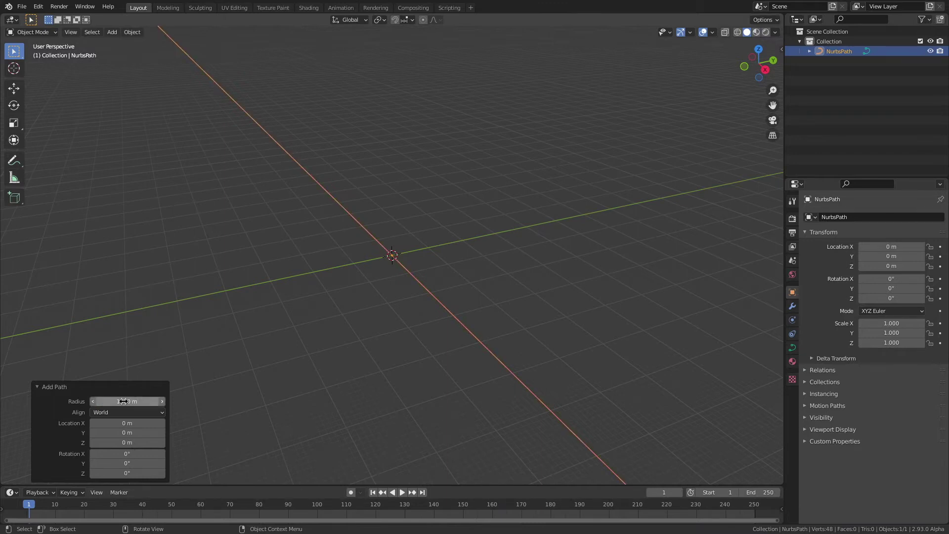
click(40, 389)
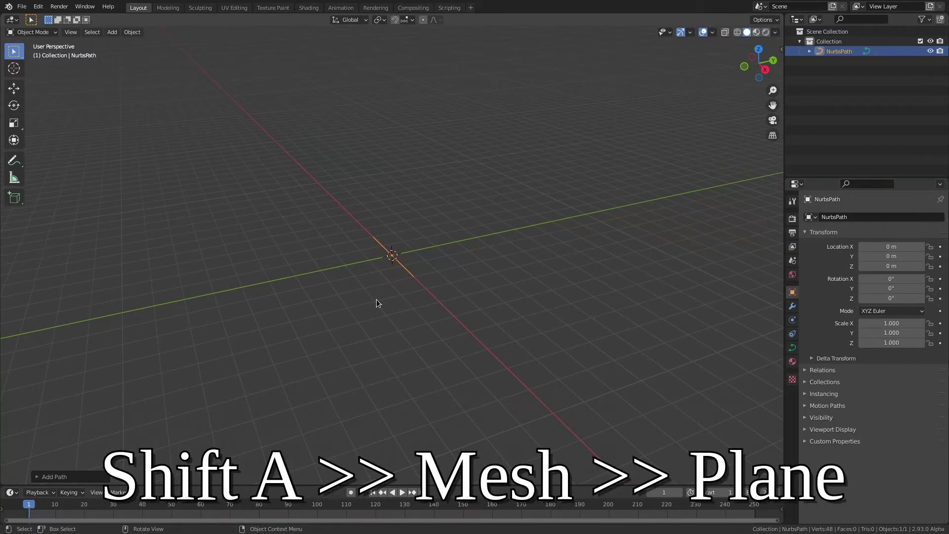
- Add a 2000 m plane at the world origin
key(shift+a)
mouse_move(368, 293)
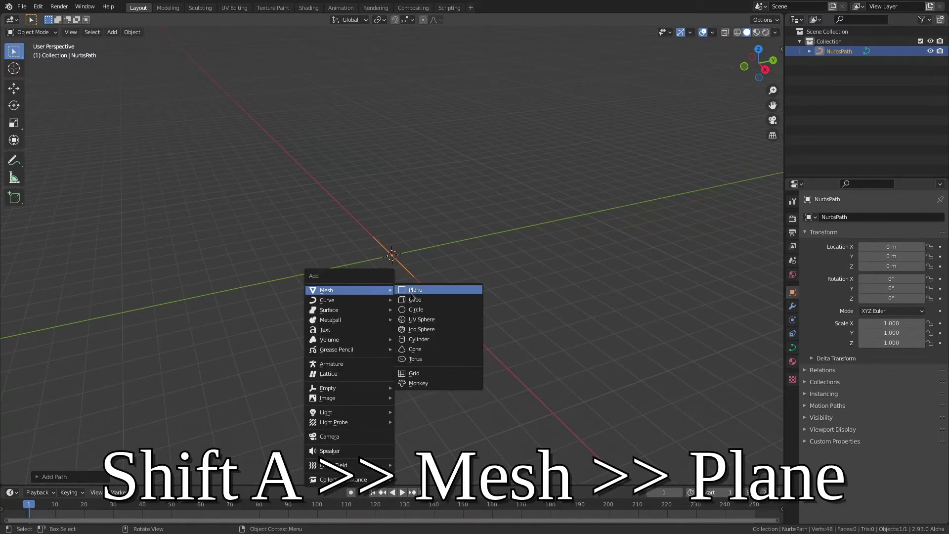
click(415, 290)
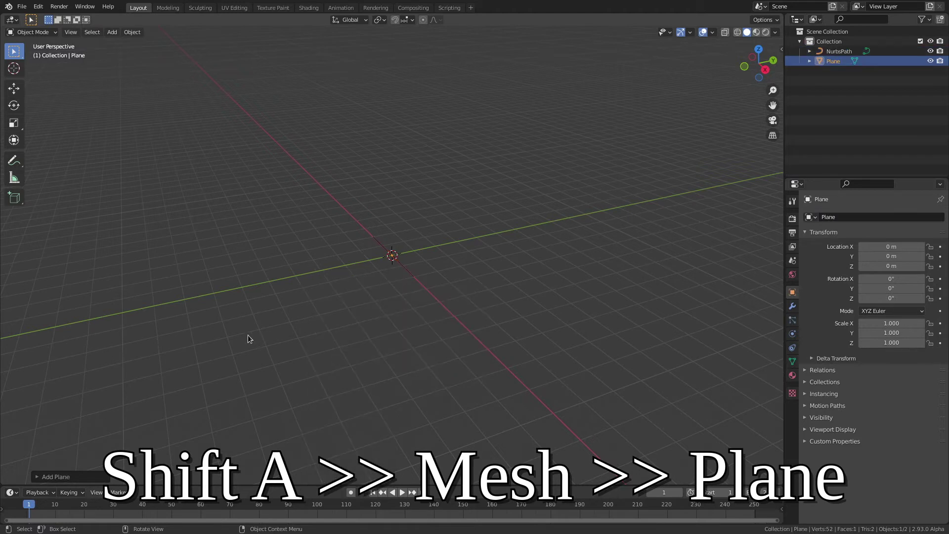
click(61, 477)
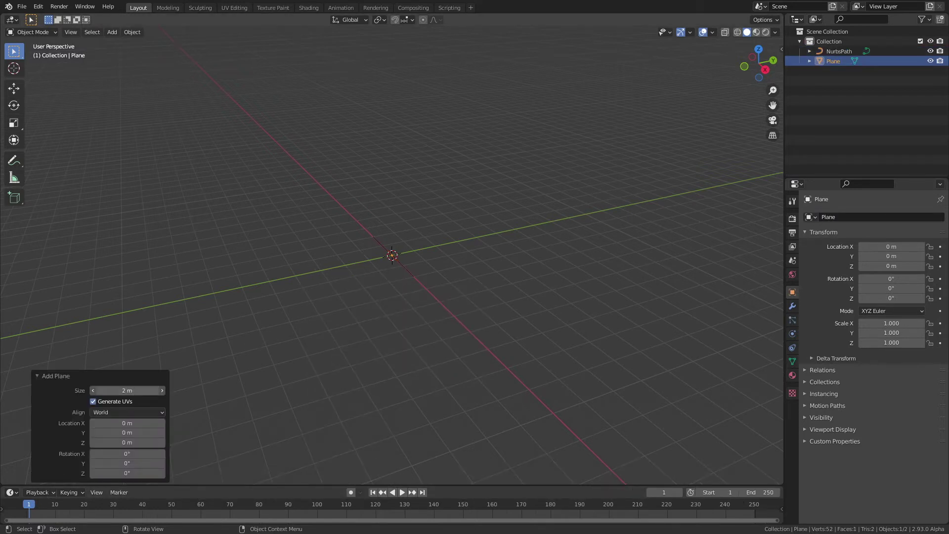
click(134, 391)
text(2000)
key(Return)
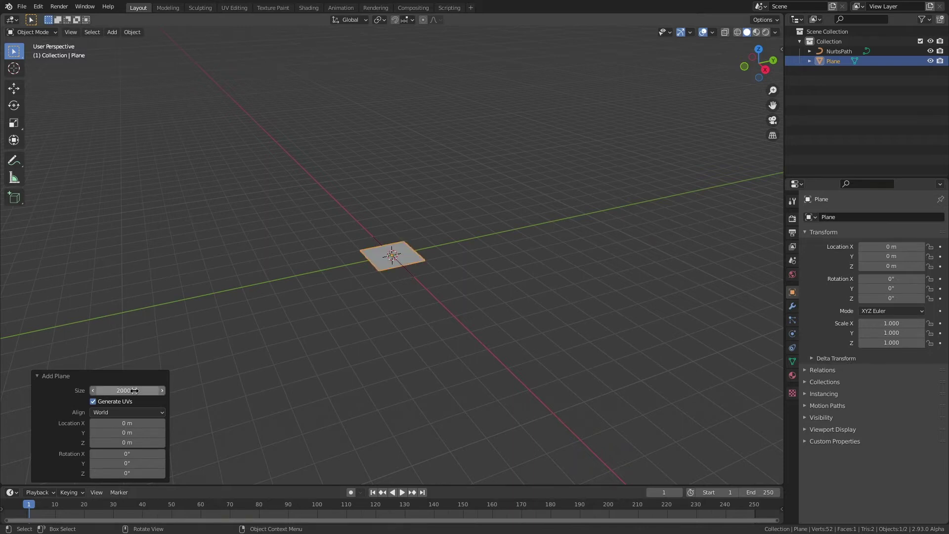
scroll(402, 232, up, 5)
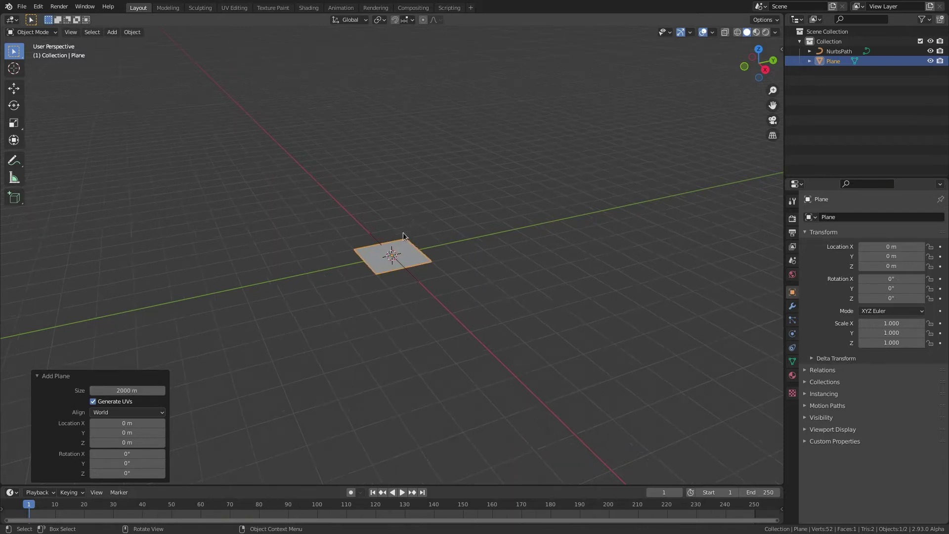
click(61, 376)
- Select the NurbsPath and view the scene from the side
middle_drag(384, 286, 280, 243)
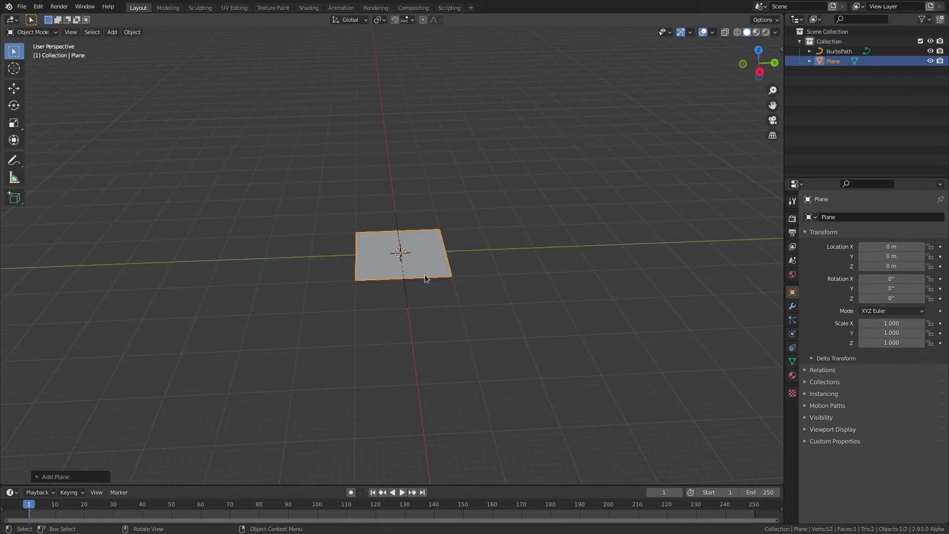
click(403, 279)
scroll(402, 281, up, 2)
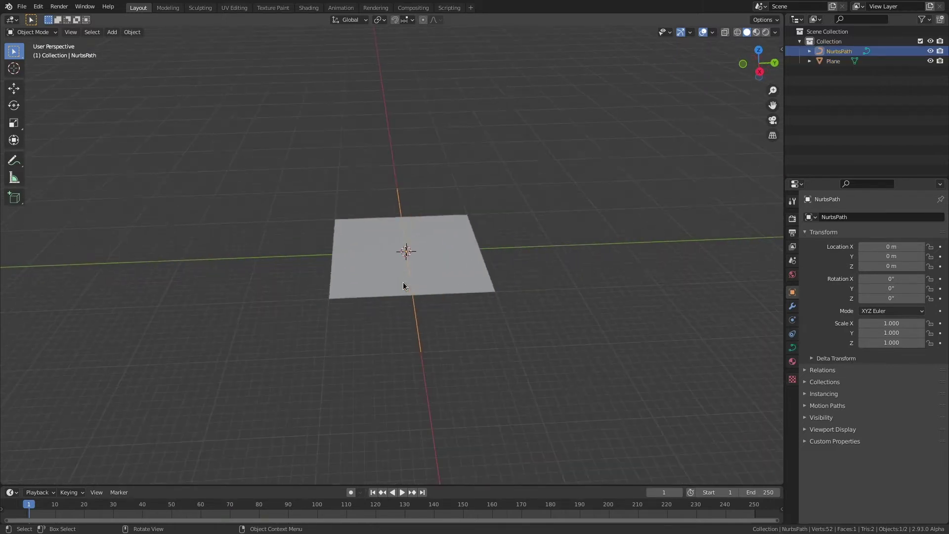
scroll(402, 282, down, 1)
scroll(403, 282, up, 1)
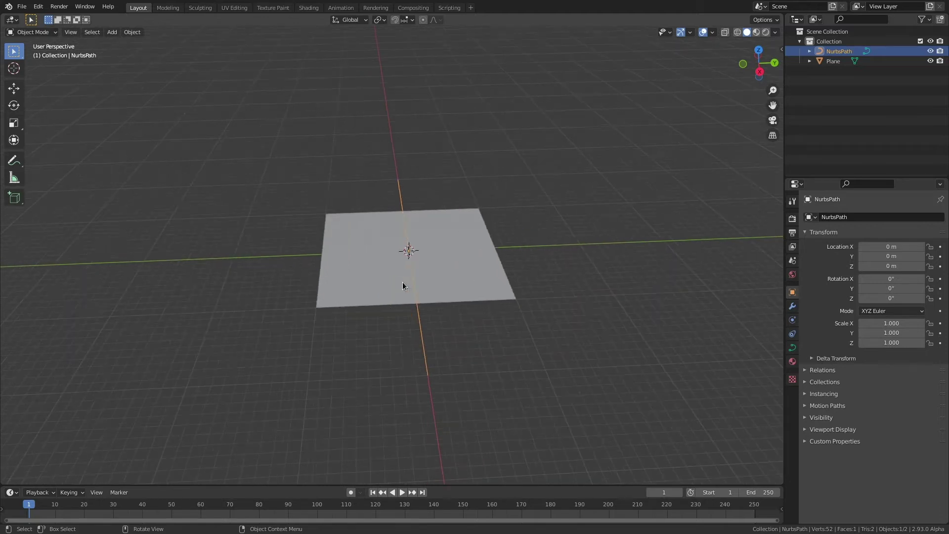
click(761, 49)
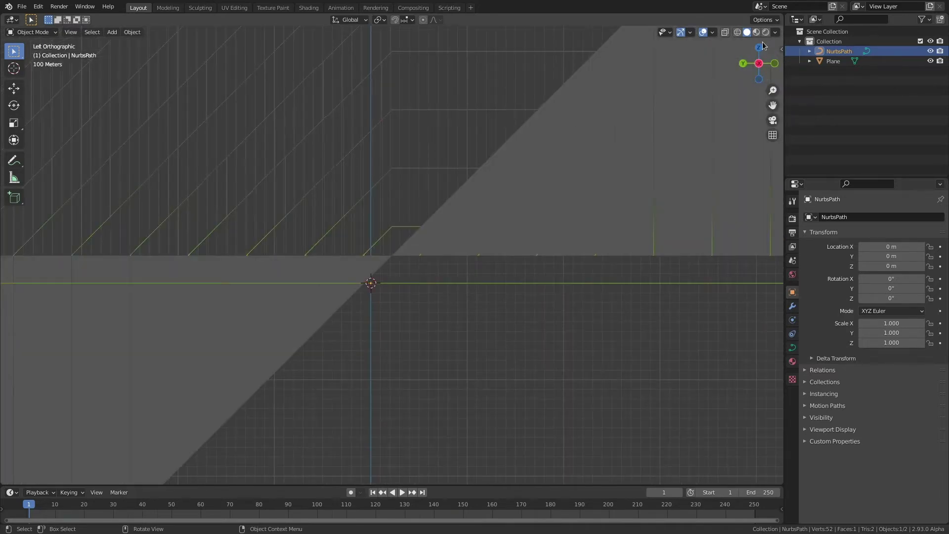
- In top view, select the plane and enter Edit Mode
click(760, 47)
scroll(424, 251, up, 3)
click(384, 284)
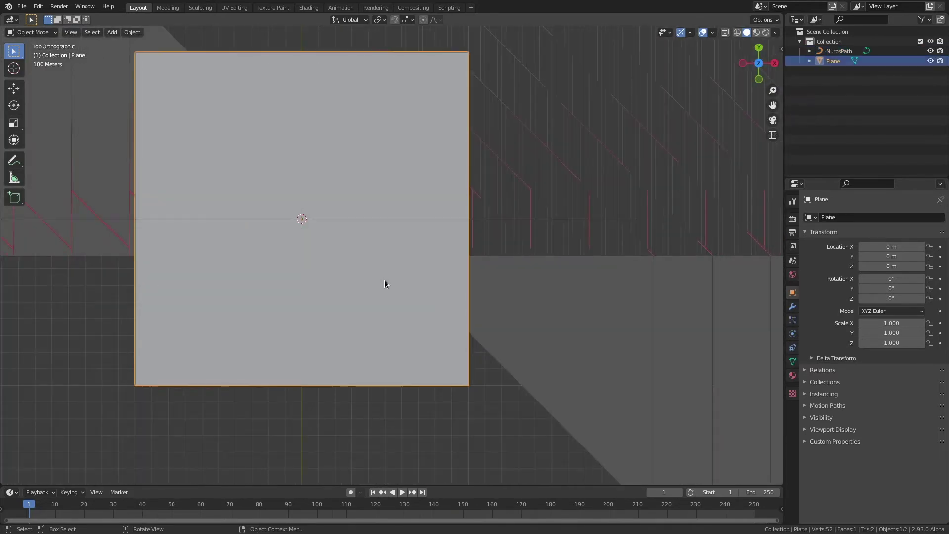
key(Tab)
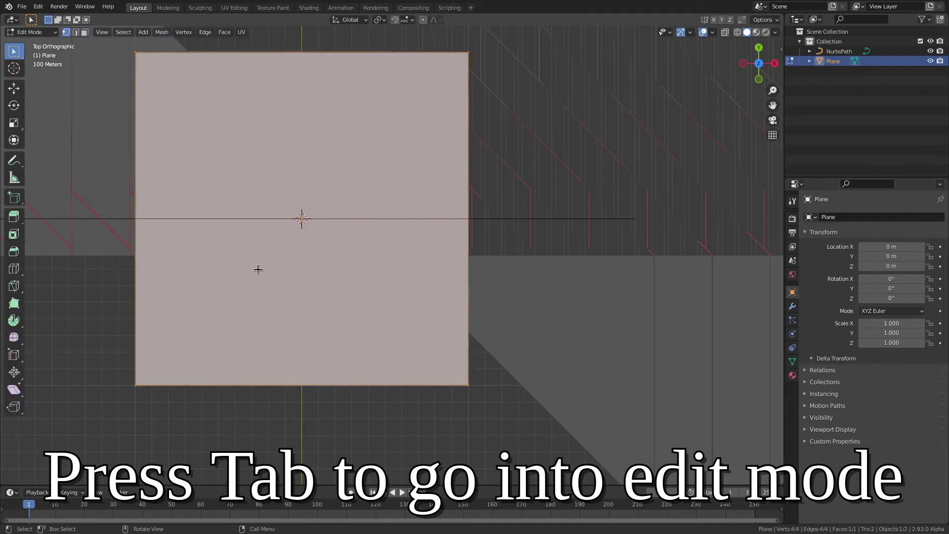
shift+middle_drag(259, 269, 356, 287)
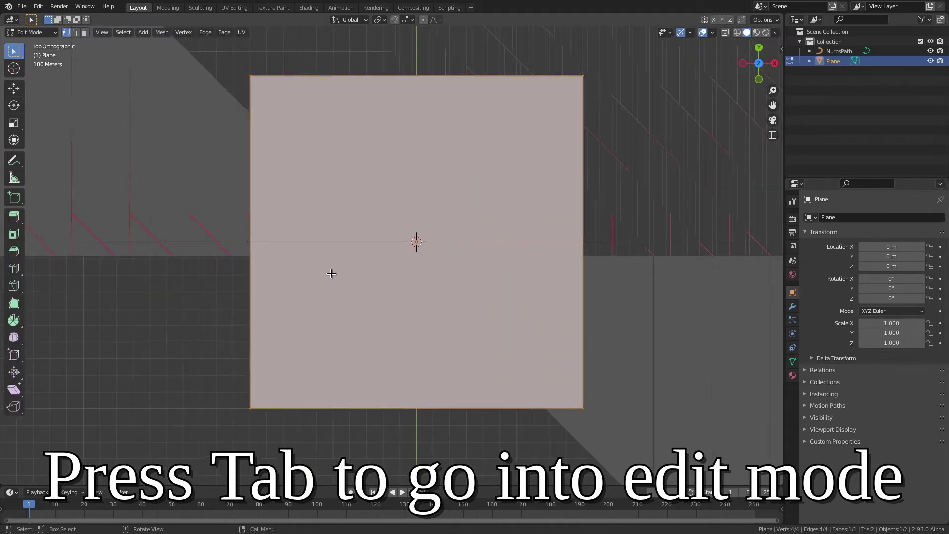
- Loop-cut a vertical edge loop near the plane's left edge, then deselect it
key(ctrl+r)
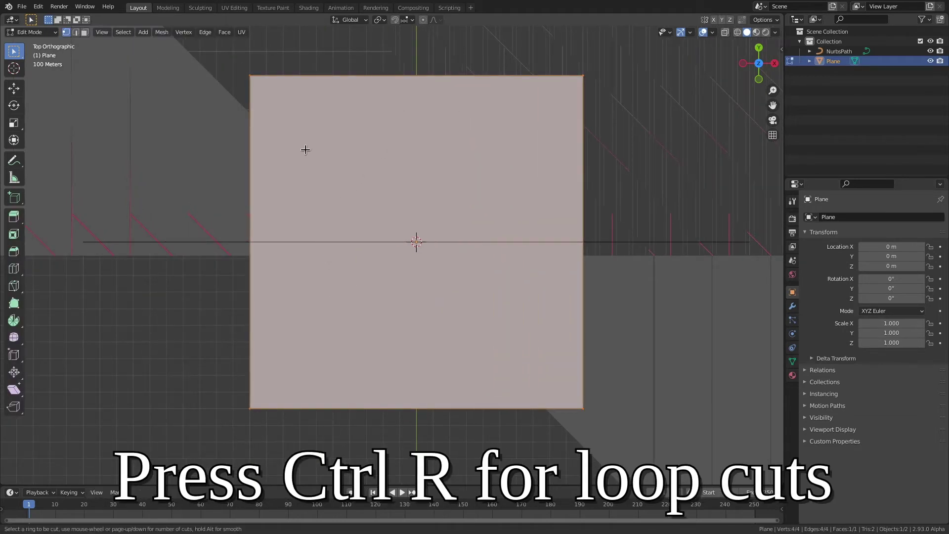
key(Escape)
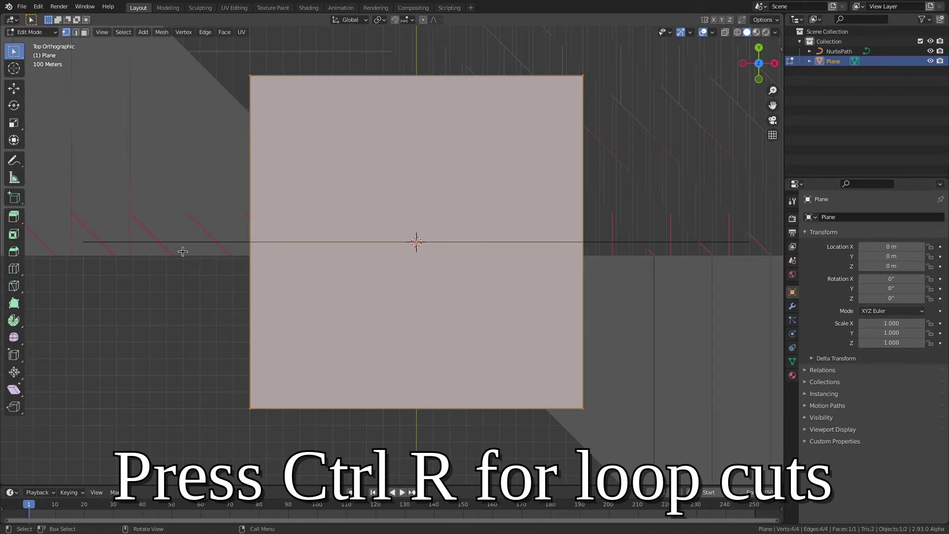
click(13, 270)
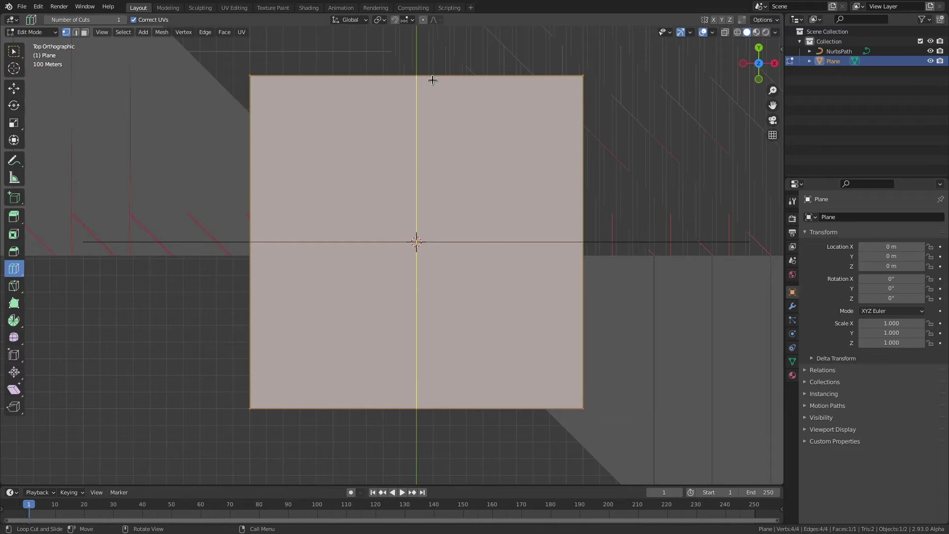
drag(432, 79, 281, 86)
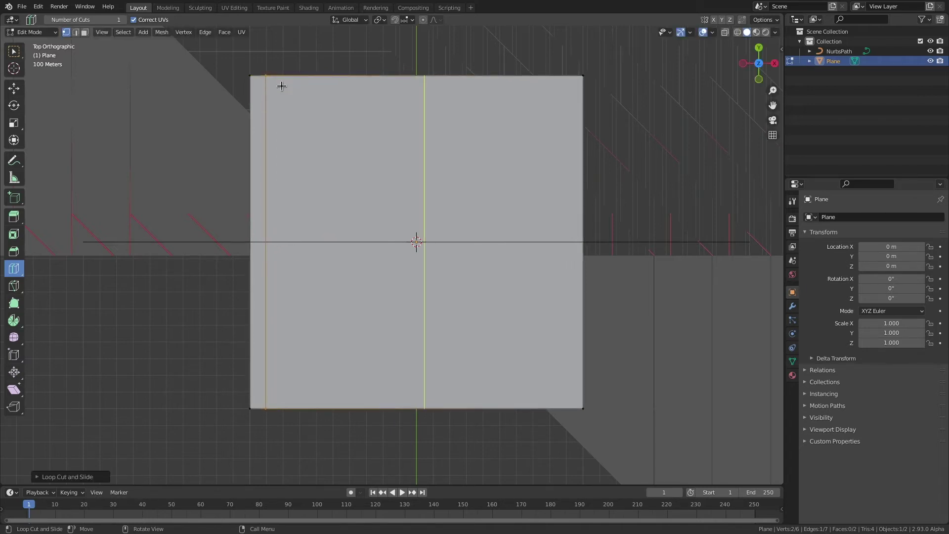
click(14, 51)
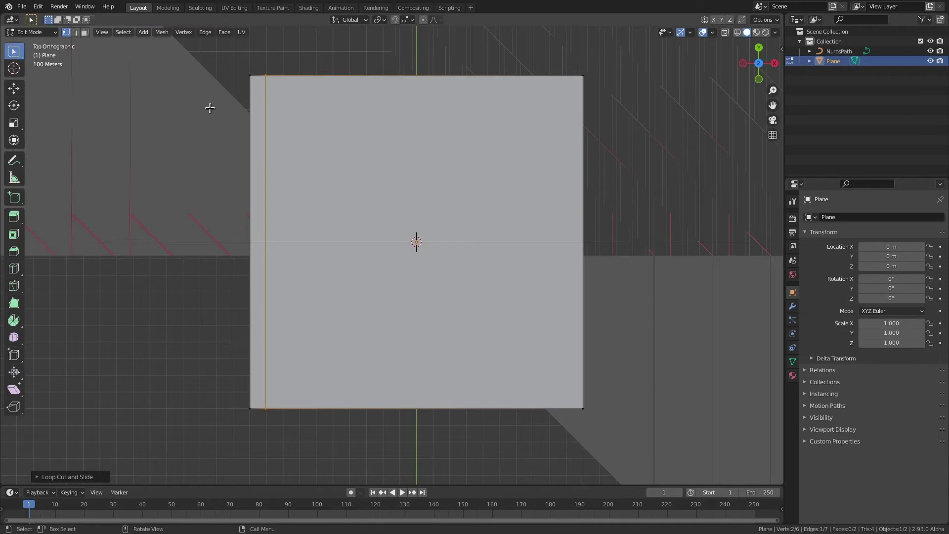
click(339, 138)
- Delete the plane's wide face, leaving a thin vertical strip, and return to Object Mode
key(3)
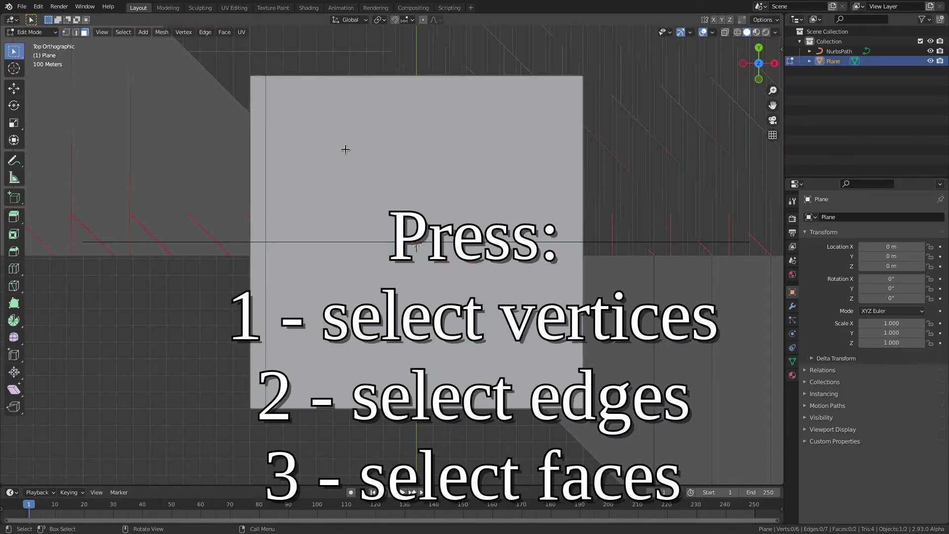
click(67, 32)
key(3)
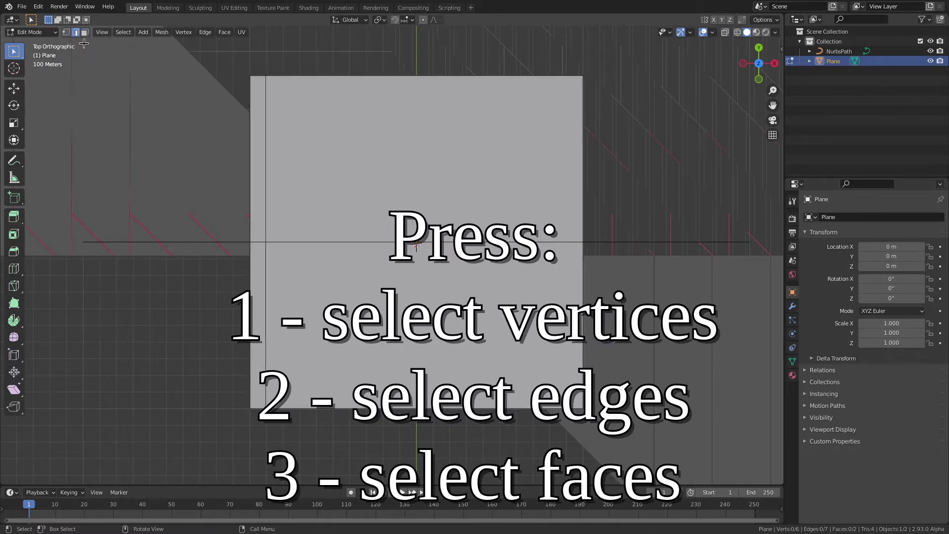
click(357, 124)
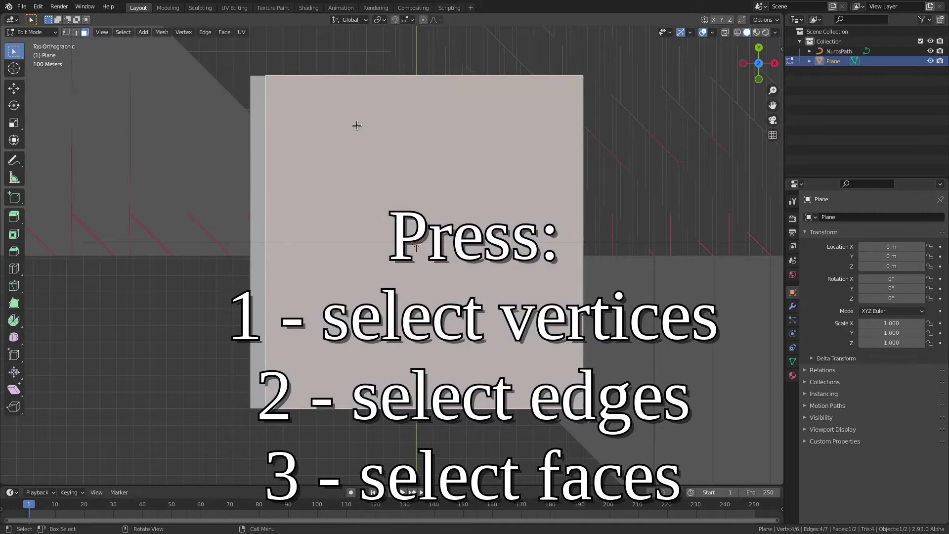
key(x)
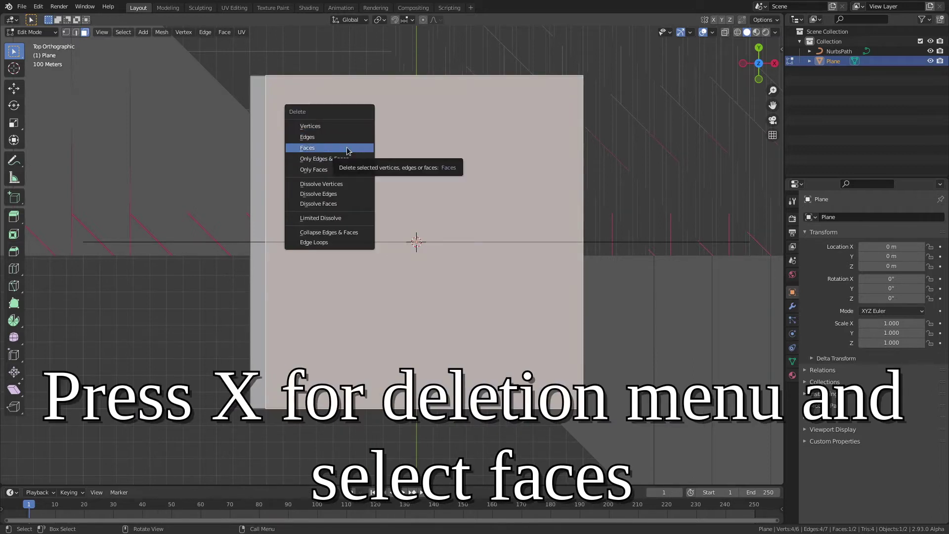
click(347, 148)
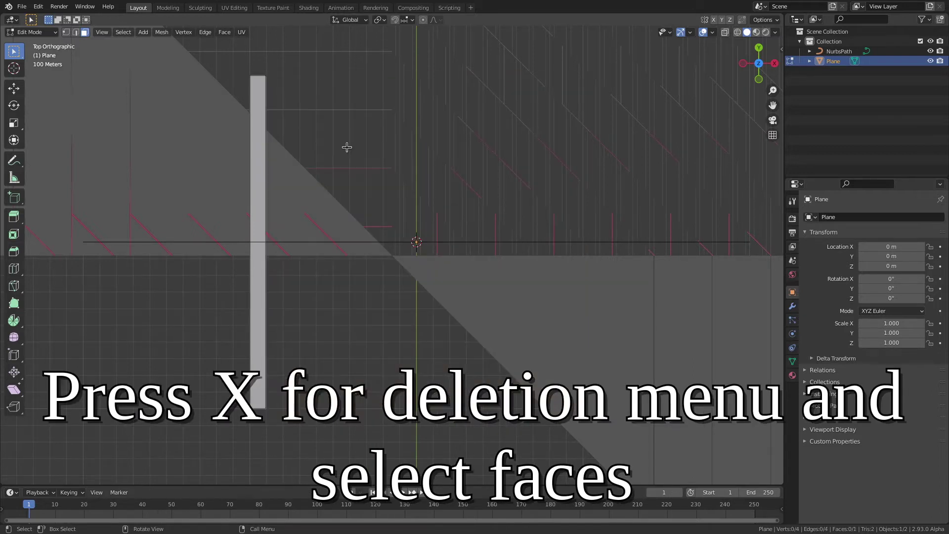
key(Tab)
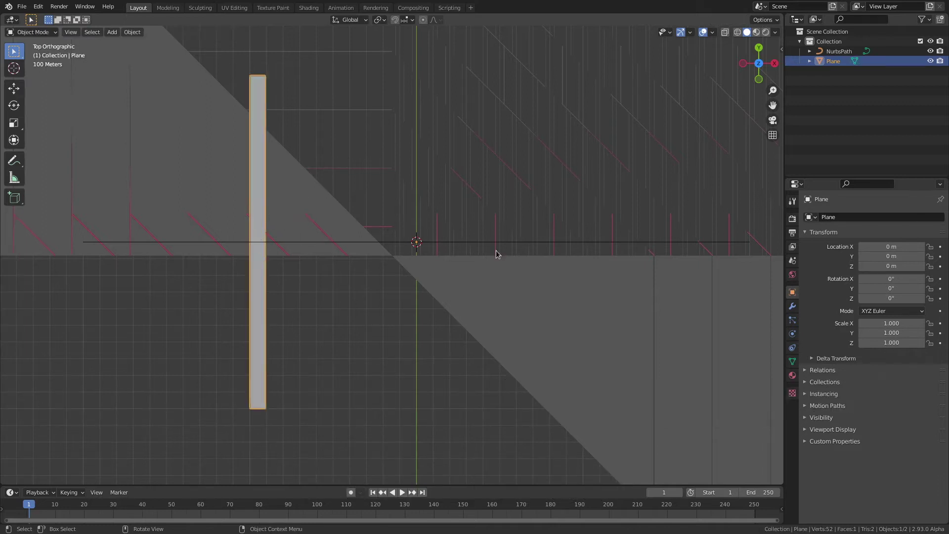
click(792, 306)
- Add an Array modifier with Count 200 to the strip
click(819, 219)
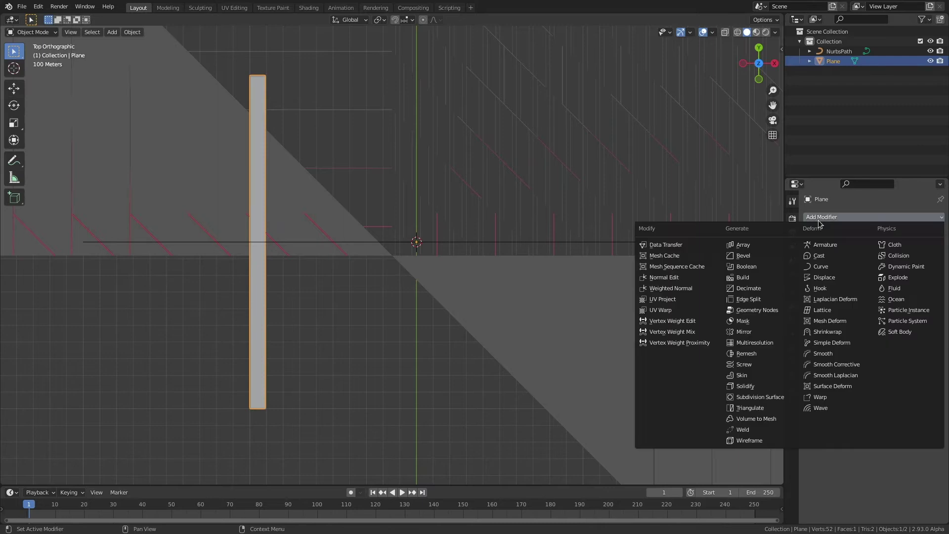
click(743, 245)
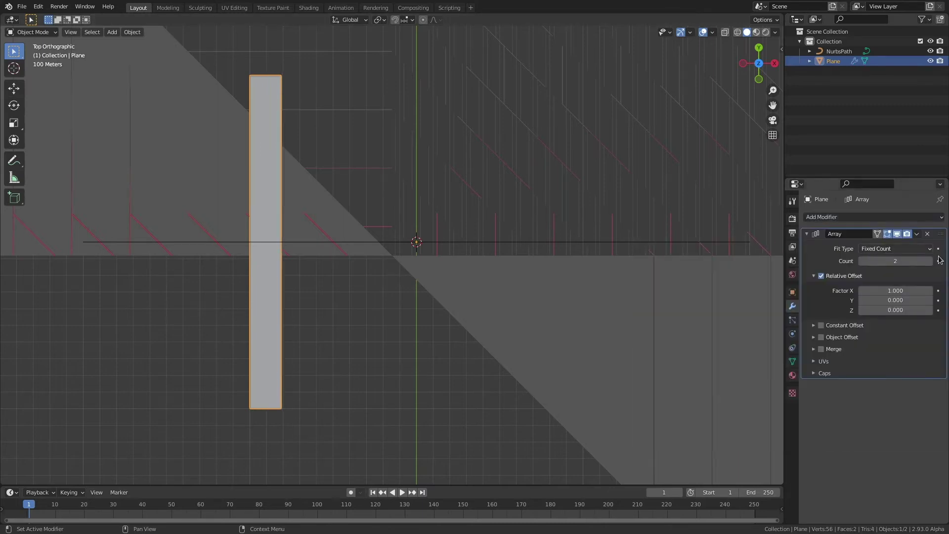
click(900, 262)
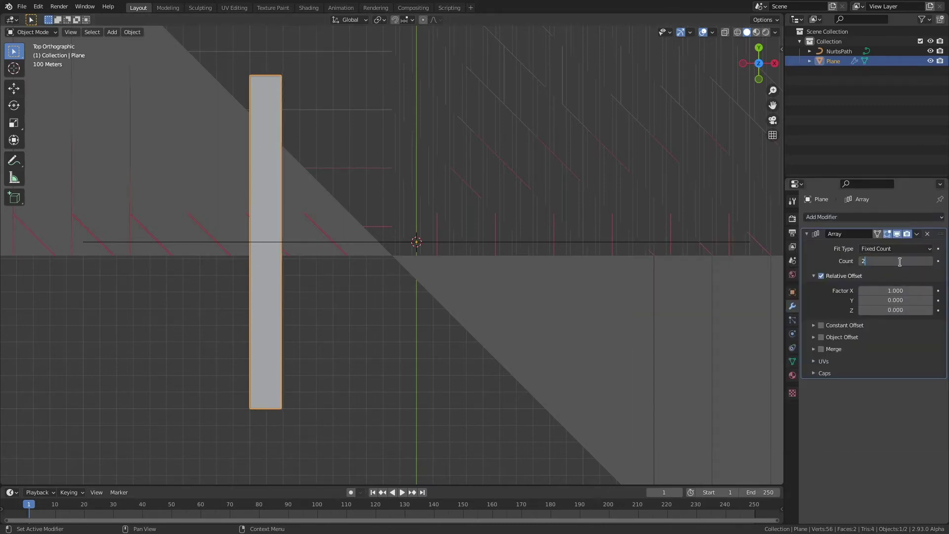
text(200)
key(Return)
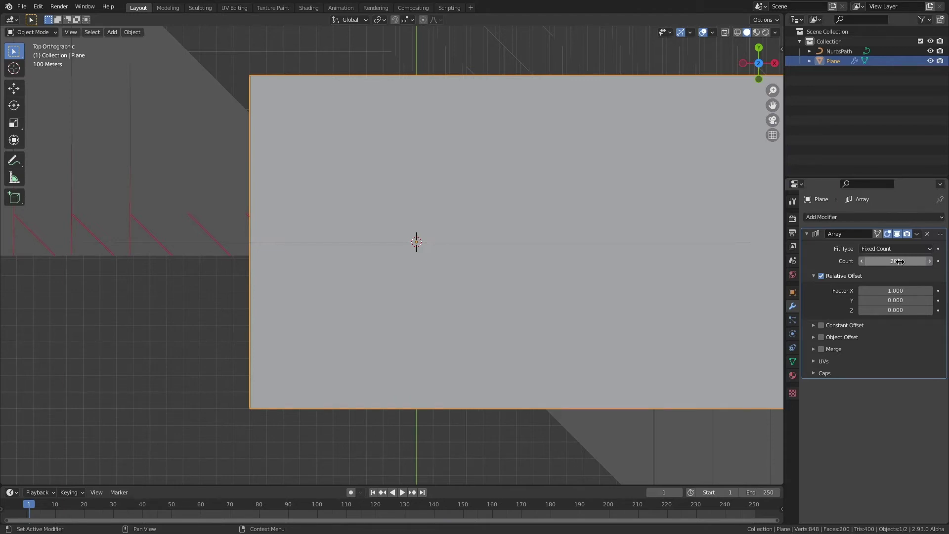
- Add a Curve modifier below the Array using NurbsPath as the curve object
scroll(618, 307, down, 8)
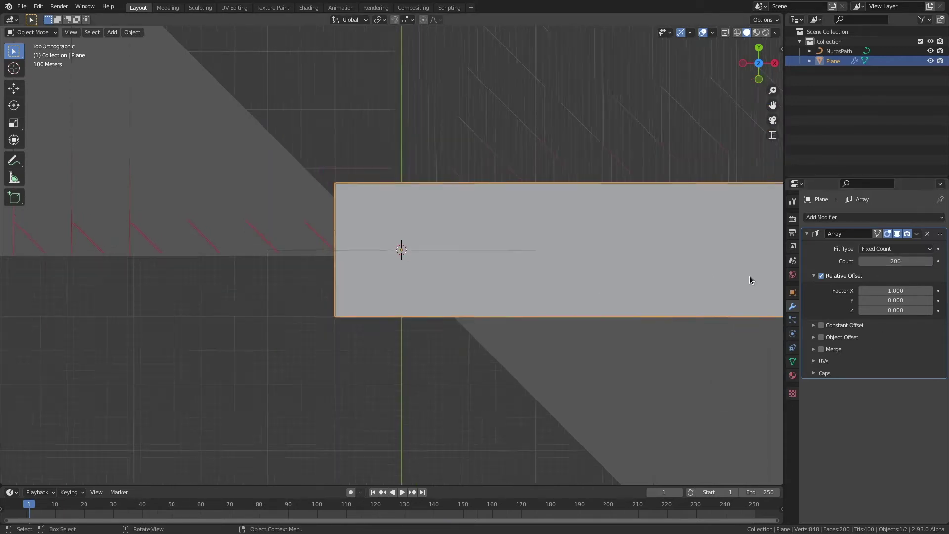
click(825, 218)
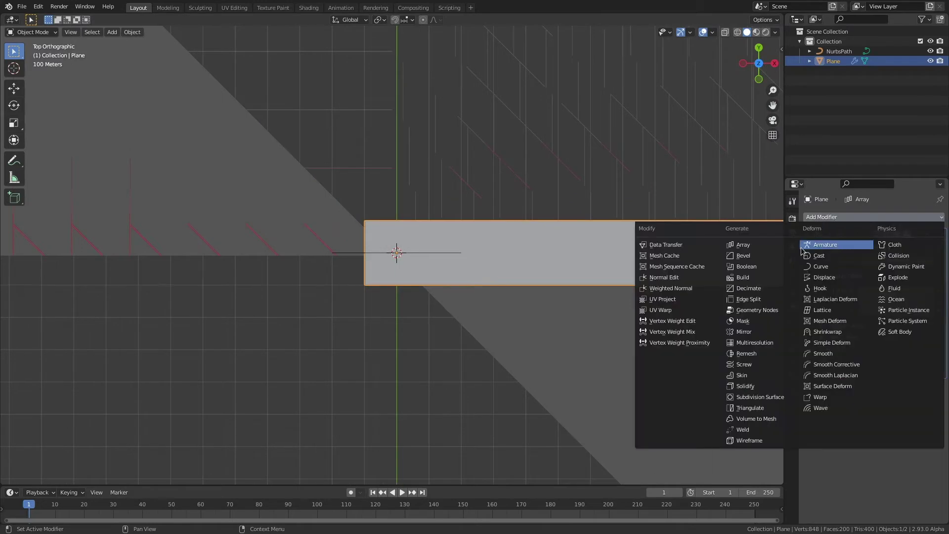
click(819, 268)
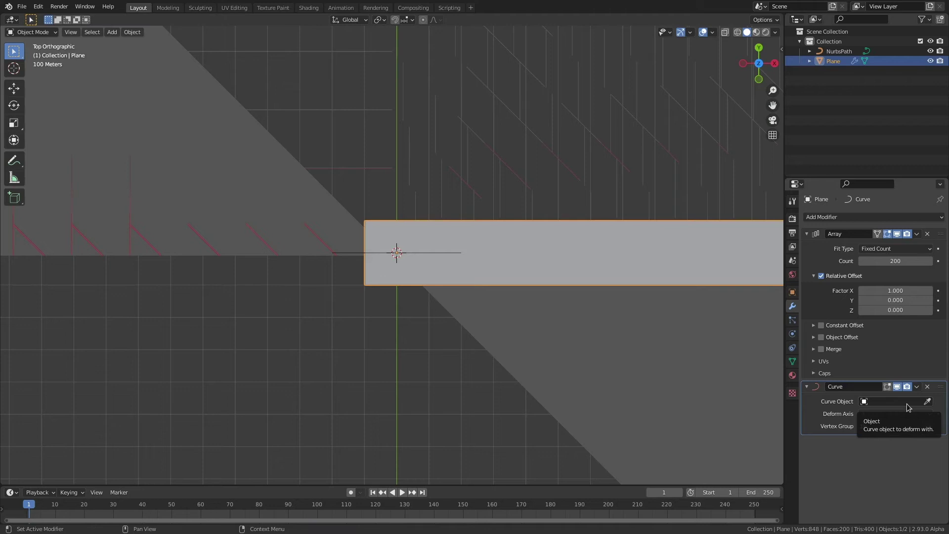
click(920, 403)
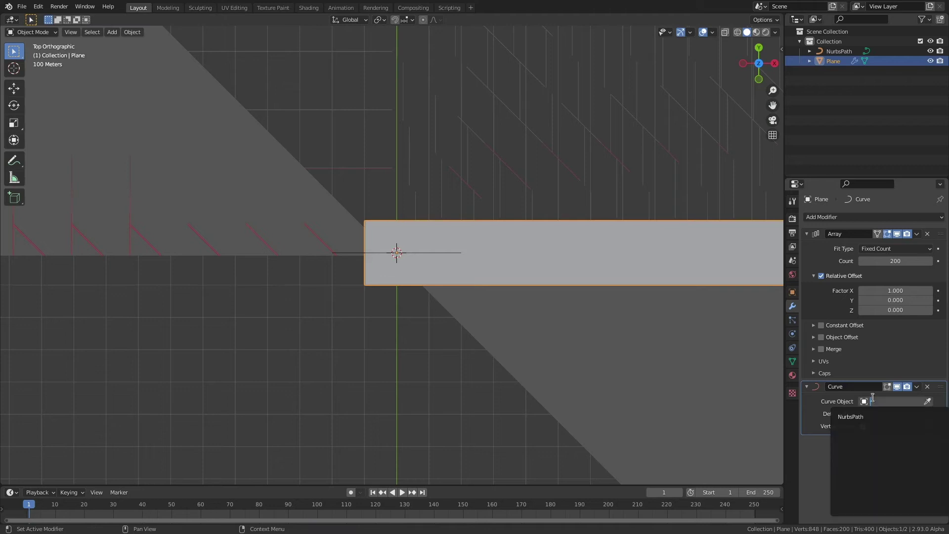
click(852, 419)
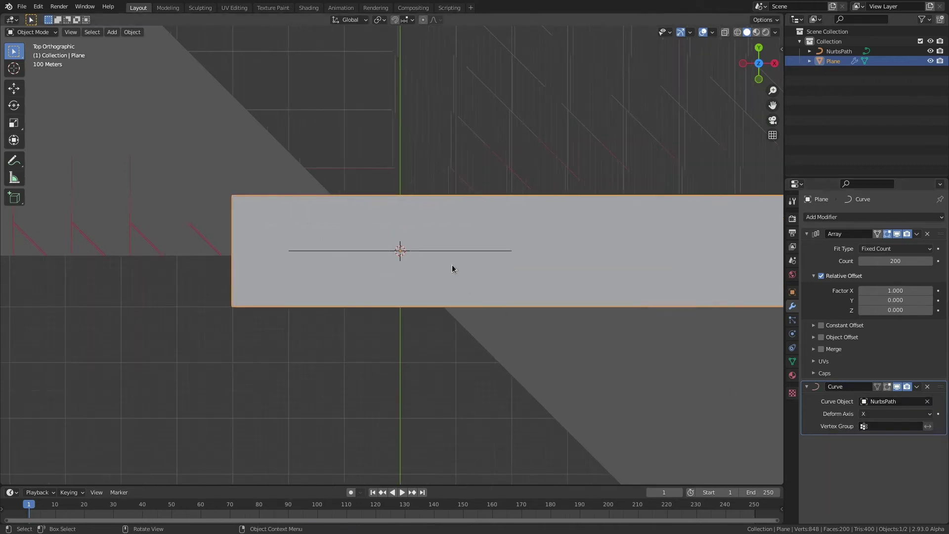
click(455, 252)
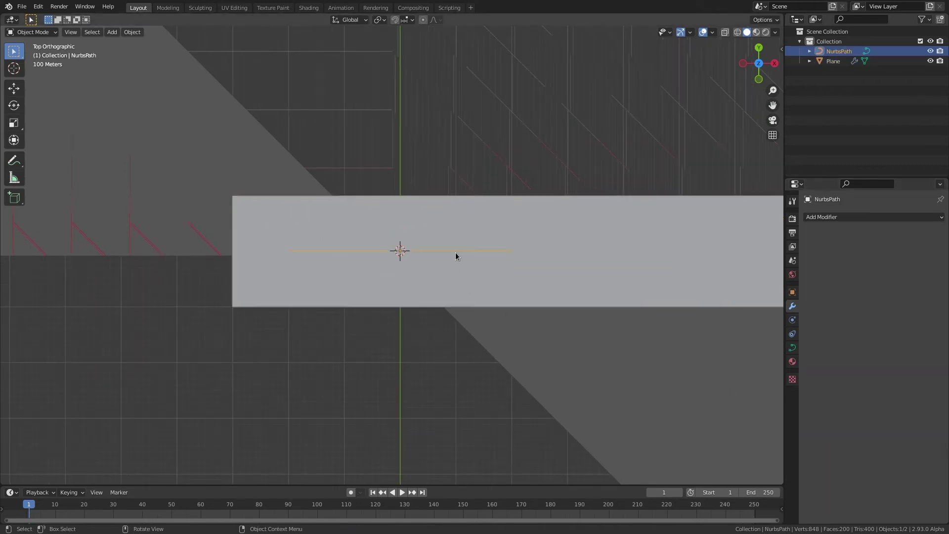
- Change the NurbsPath's Shape Twist Method from Minimum to Z-Up
click(793, 349)
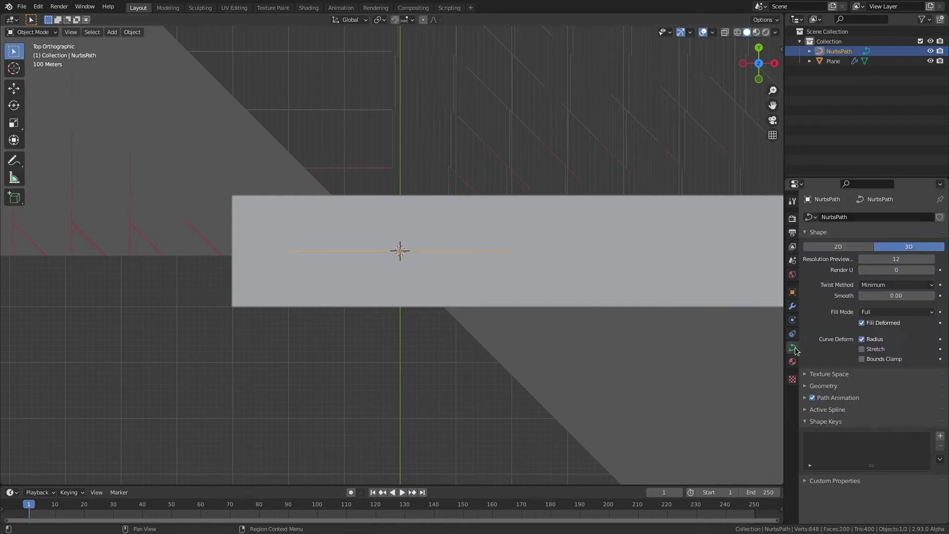
click(880, 288)
click(880, 297)
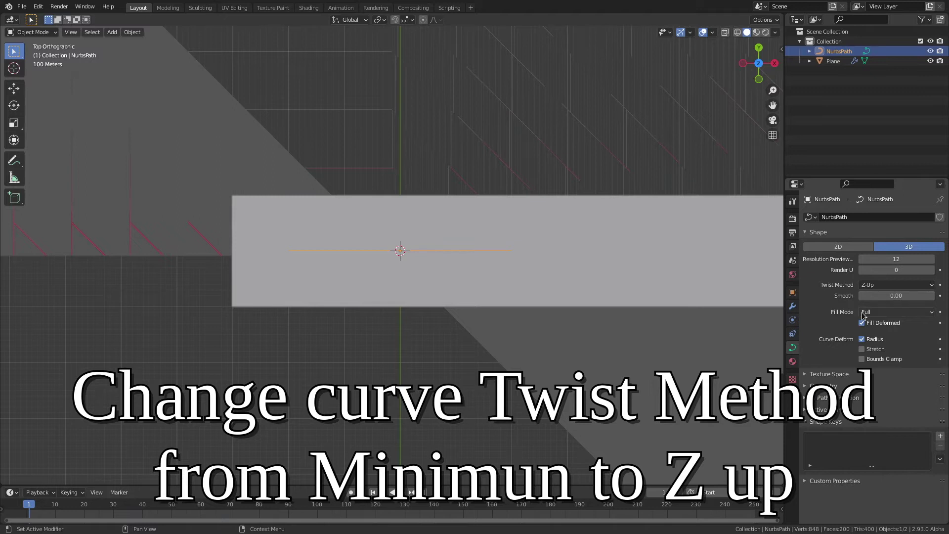
scroll(465, 277, down, 4)
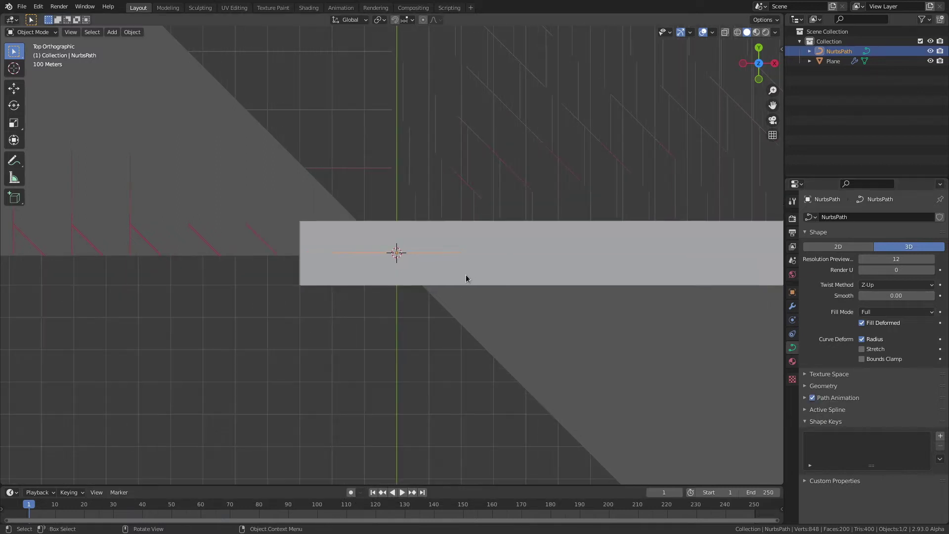
scroll(415, 292, up, 2)
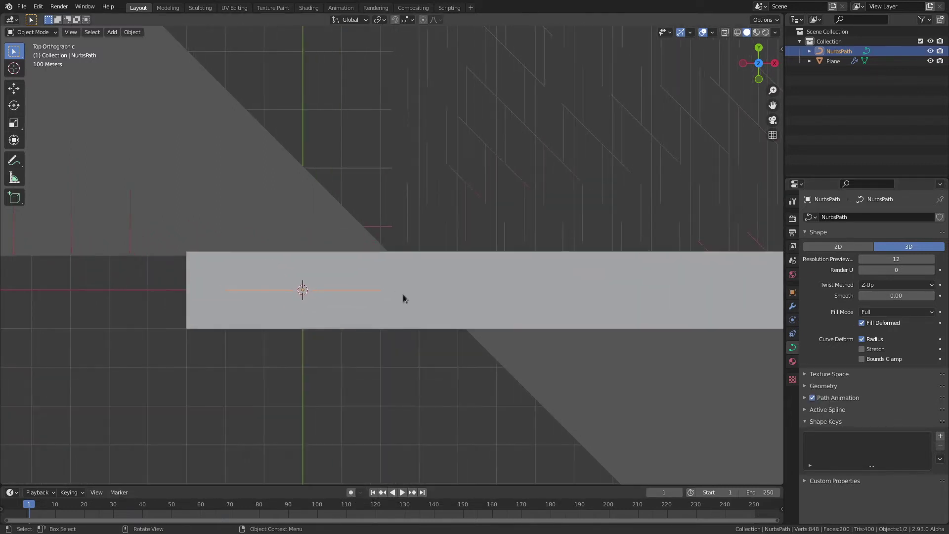
- In Edit Mode, move the NurbsPath's end control point toward the road crossing
click(367, 292)
click(366, 291)
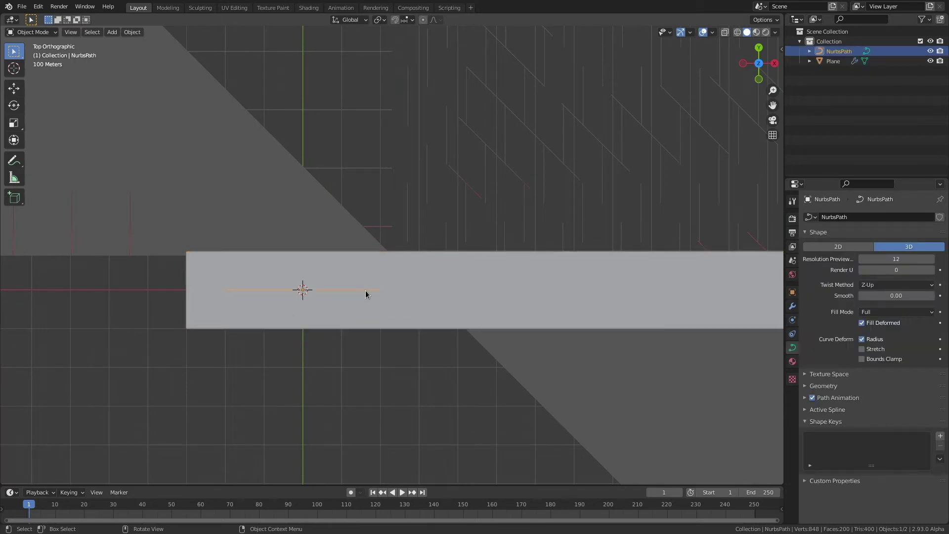
key(Tab)
click(383, 291)
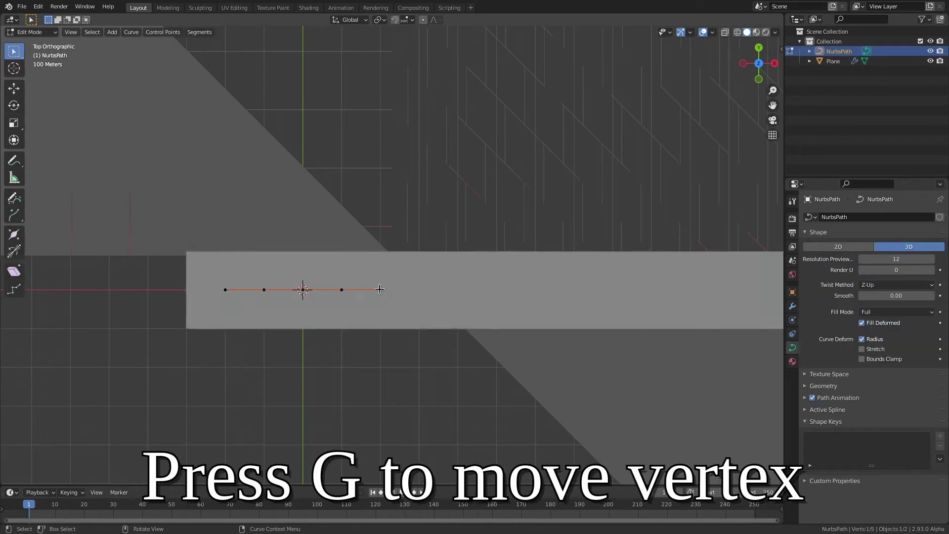
scroll(389, 289, down, 3)
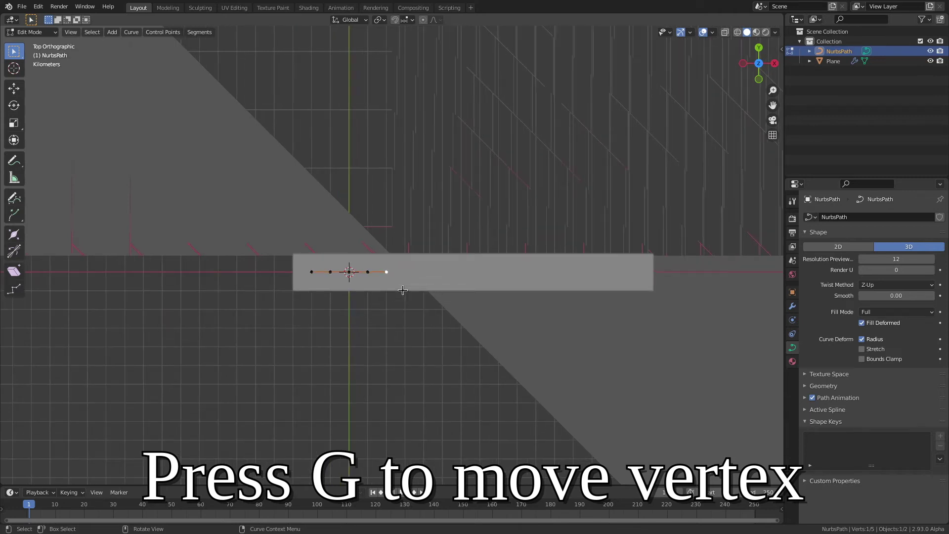
key(g)
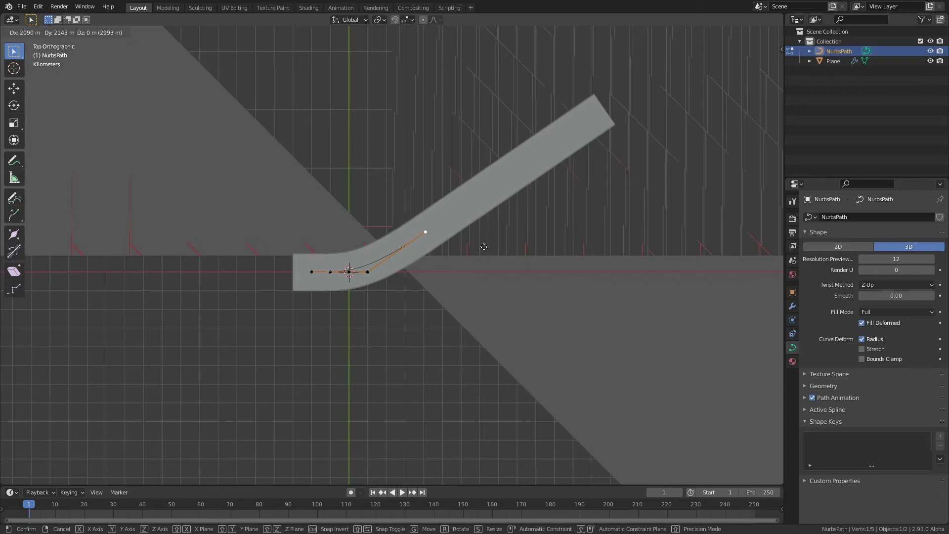
click(484, 246)
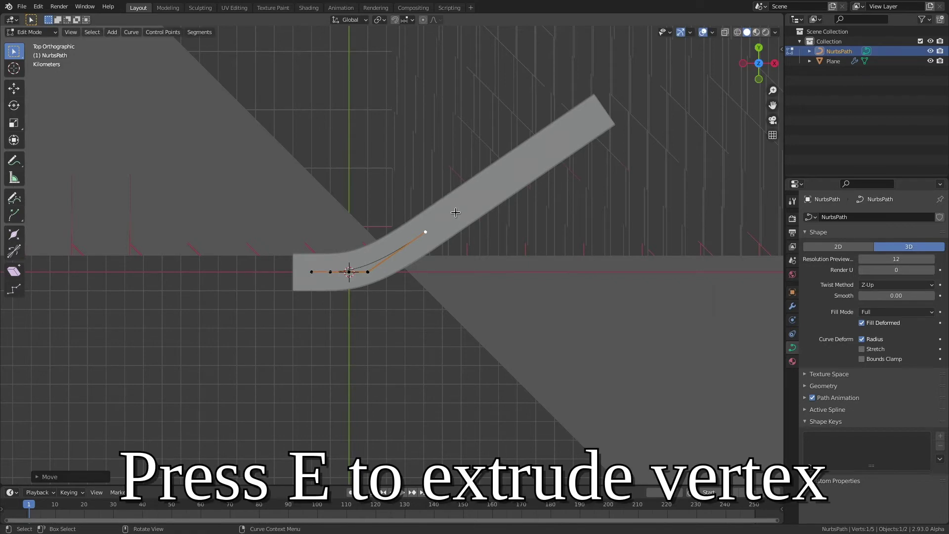
shift+middle_drag(464, 221, 458, 309)
- Extrude new control points from the curve's end around the loop, then undo the last edit
key(e)
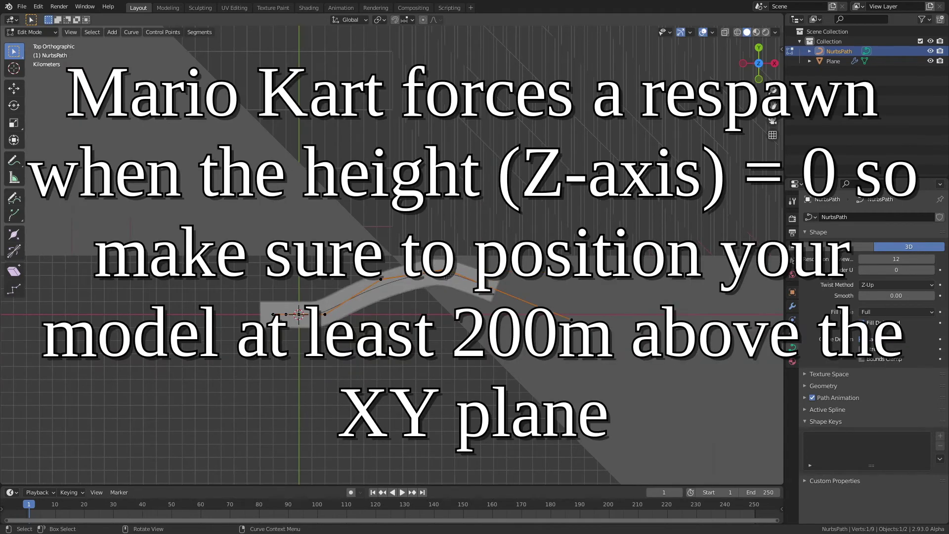
key(Return)
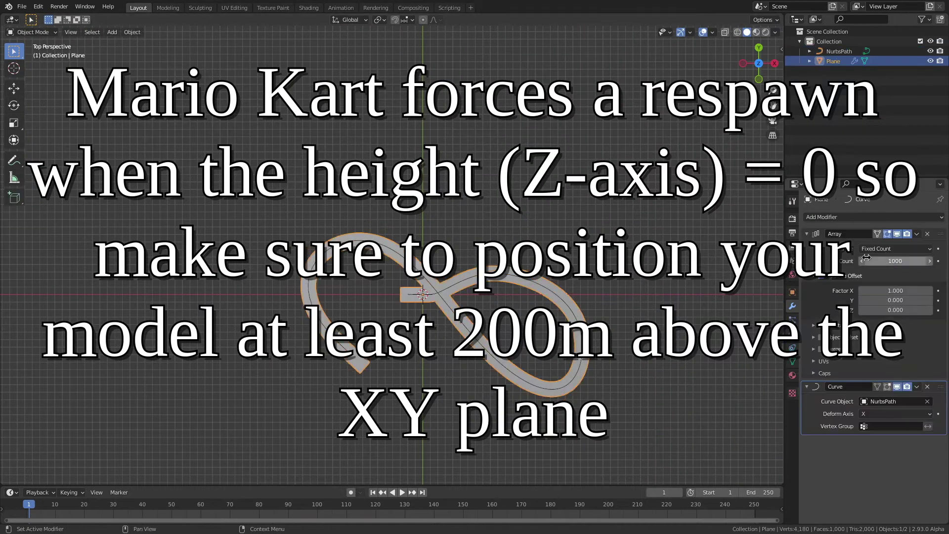
click(839, 51)
scroll(466, 285, up, 5)
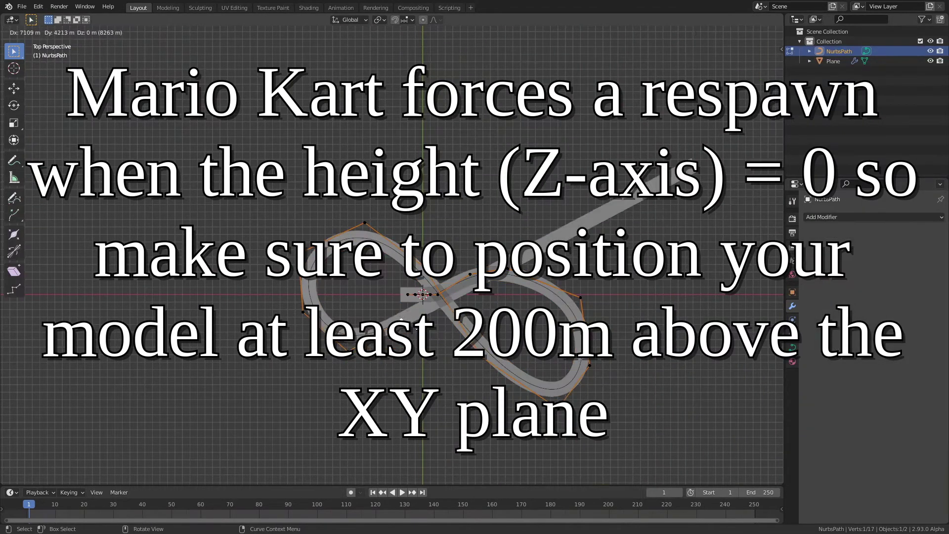
key(Tab)
key(ctrl+z)
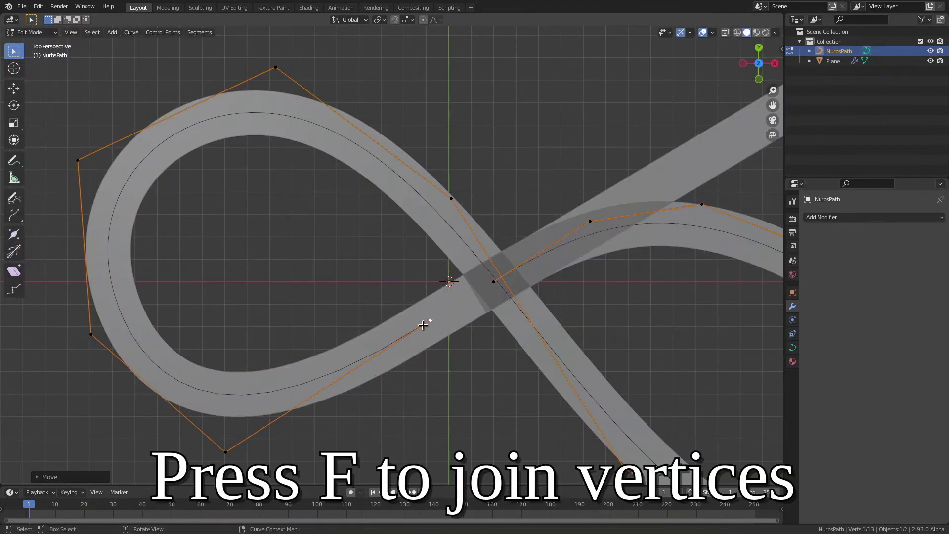
- Select both path end points, join them with F, and return to Object Mode
shift+click(497, 282)
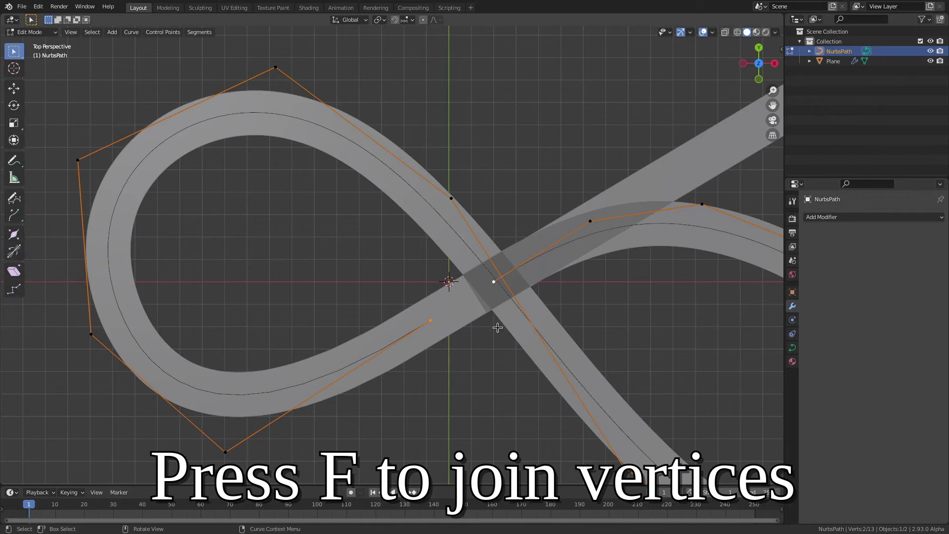
key(f)
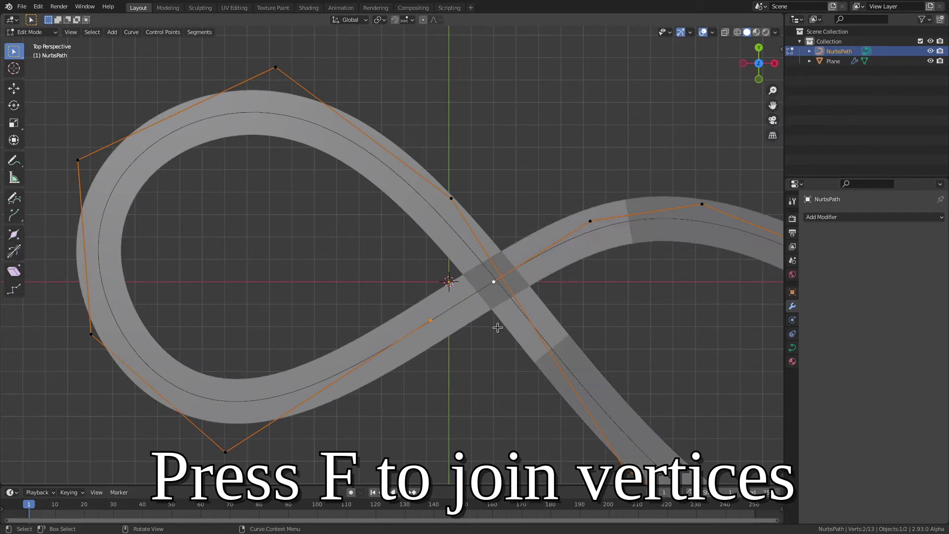
scroll(468, 315, down, 6)
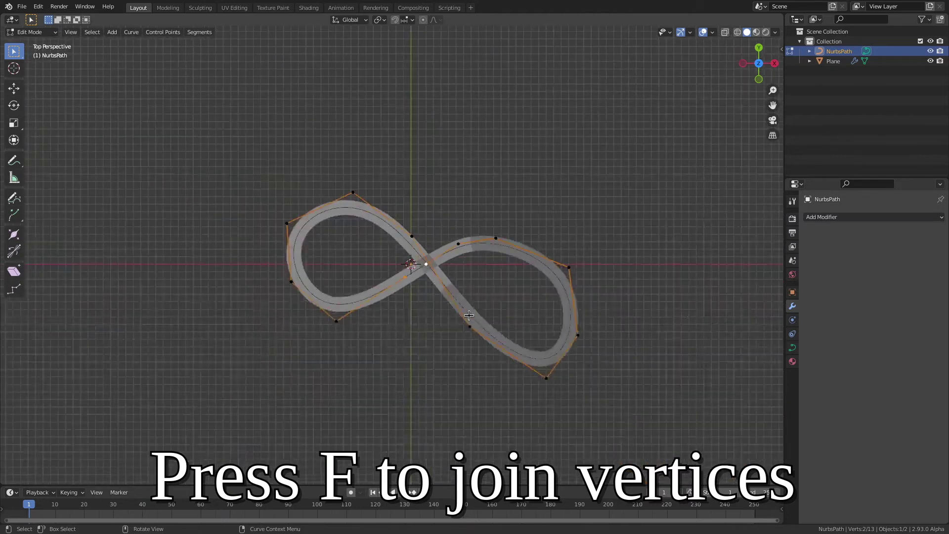
scroll(469, 315, up, 3)
scroll(468, 315, down, 1)
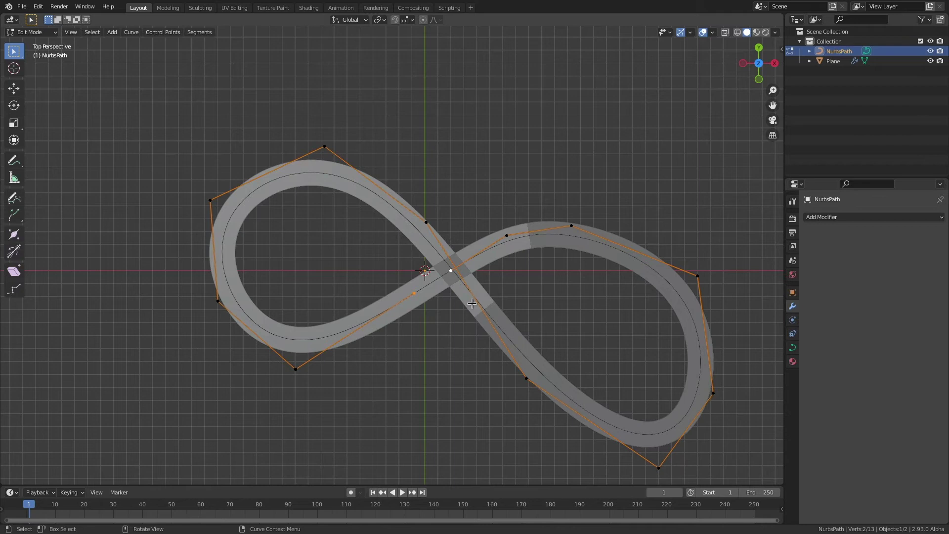
scroll(447, 316, up, 4)
scroll(480, 343, down, 4)
key(Tab)
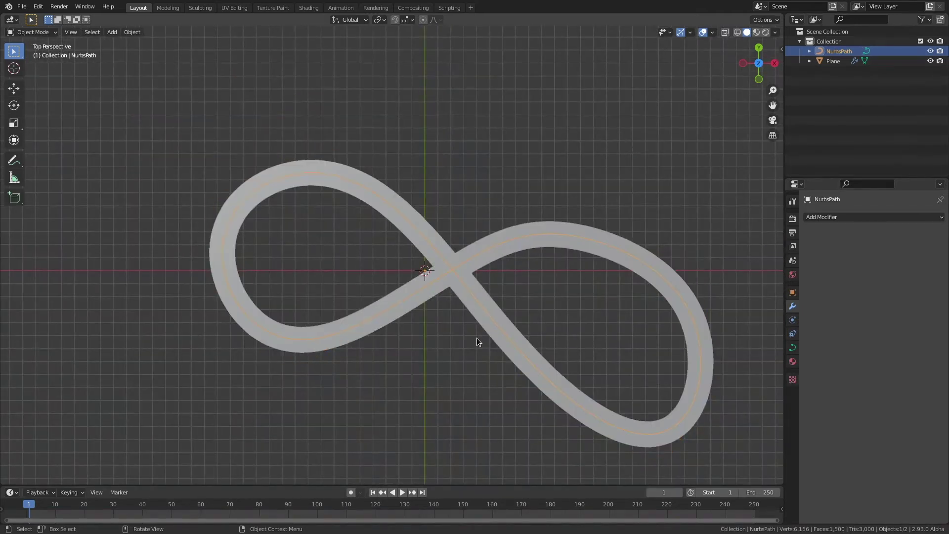
- Enter Edit Mode on the road Plane and select its face
click(459, 295)
key(Tab)
scroll(418, 284, up, 8)
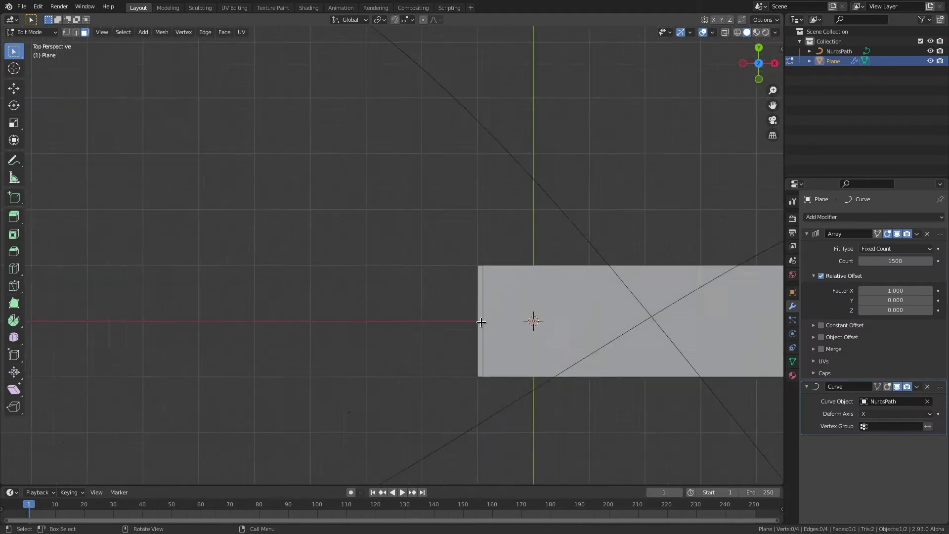
shift+middle_drag(567, 368, 601, 295)
scroll(445, 307, up, 2)
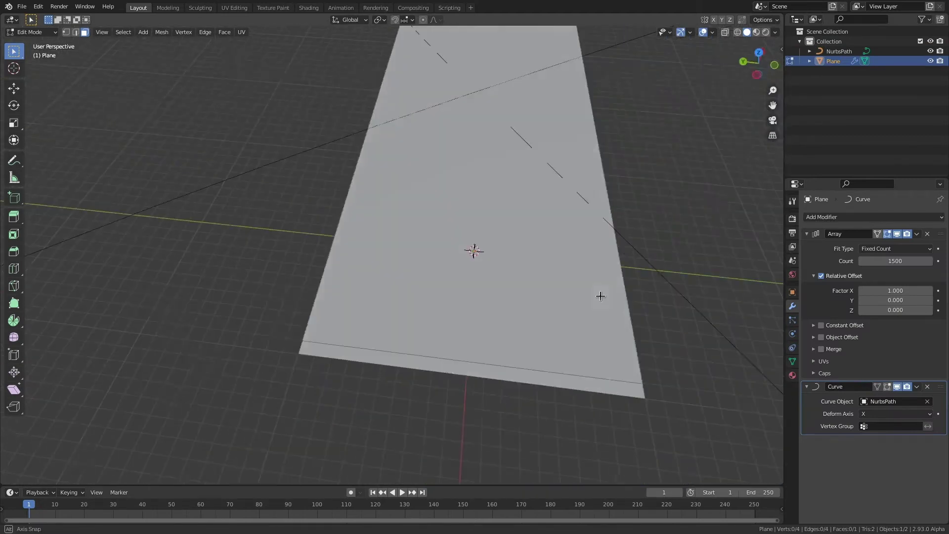
click(449, 365)
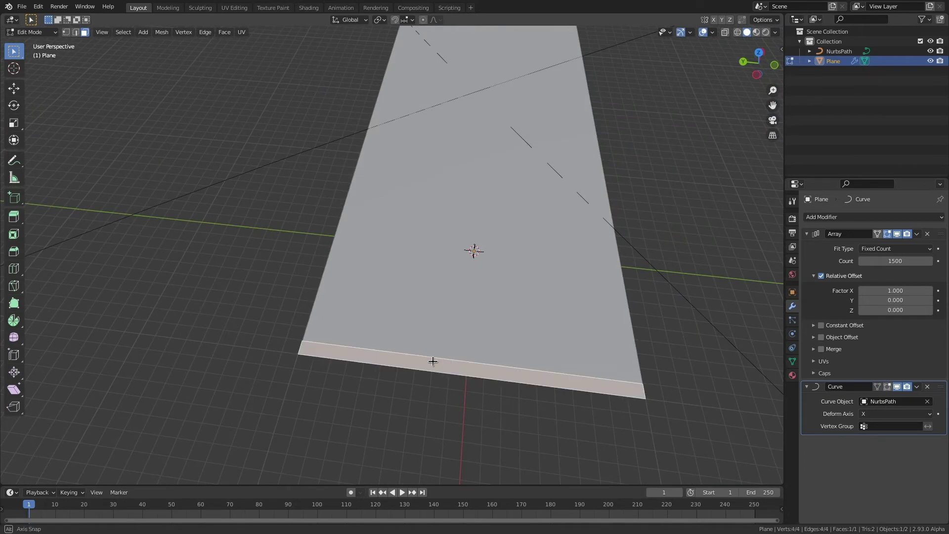
middle_drag(433, 360, 445, 378)
- Add five evenly spaced loop cuts across the plane, then return to Select Box
click(14, 269)
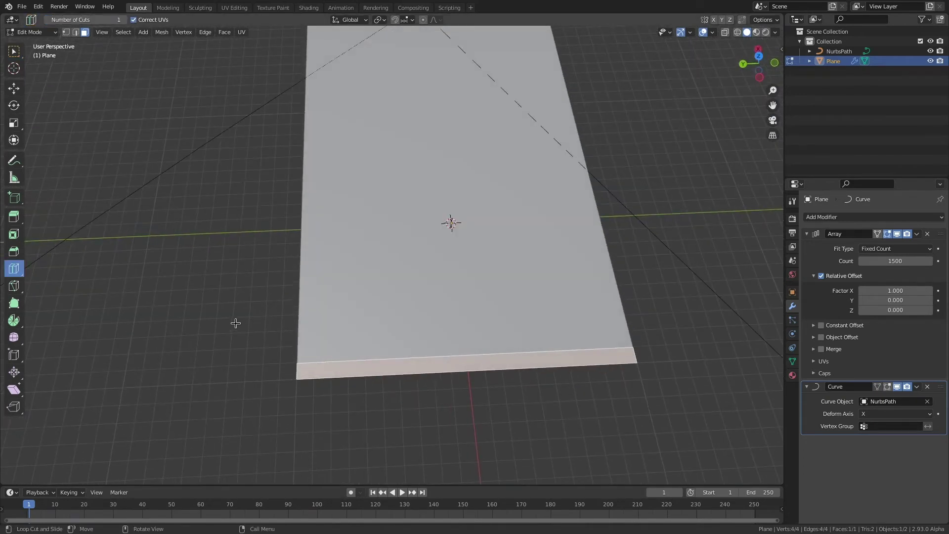
click(123, 19)
click(123, 19)
click(124, 19)
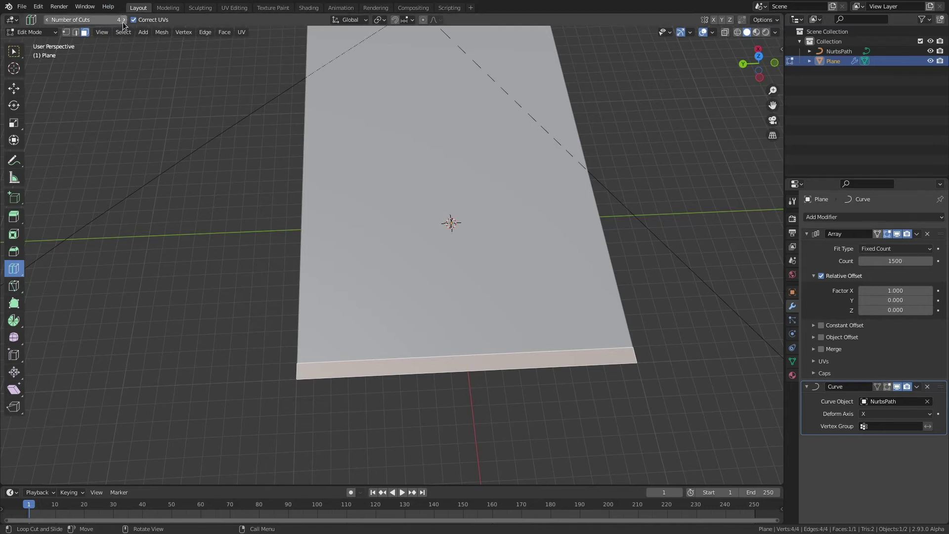
click(469, 365)
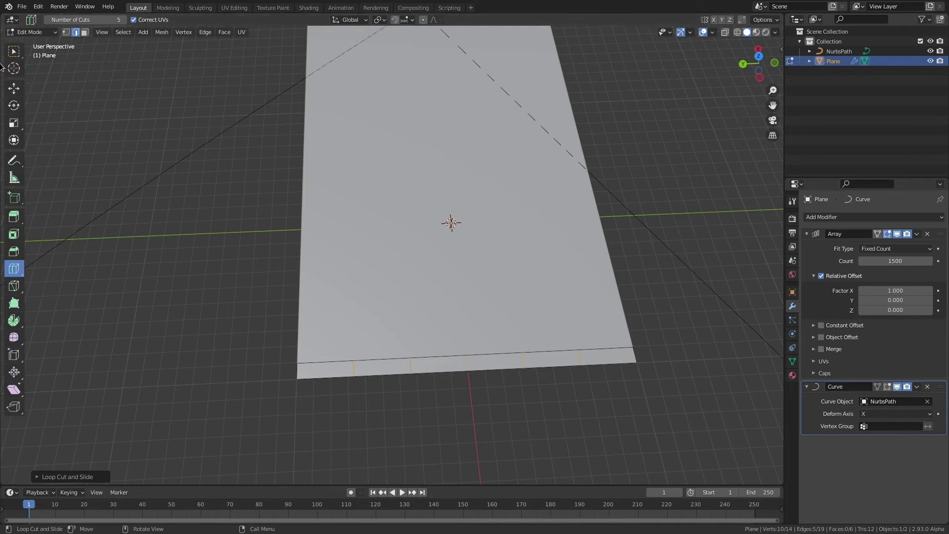
click(14, 52)
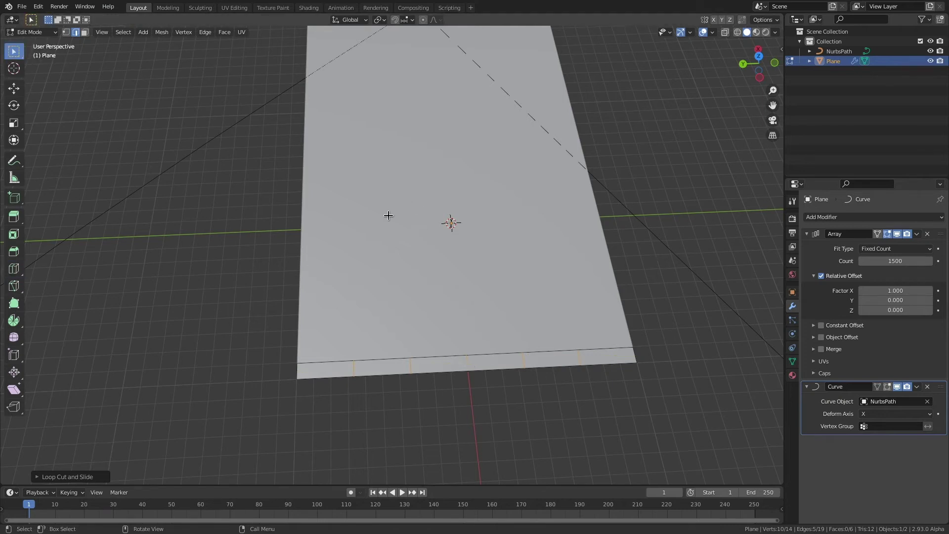
- With proportional editing on, raise the plane's centre edge 200 m along Z with wide falloff
click(423, 20)
click(458, 368)
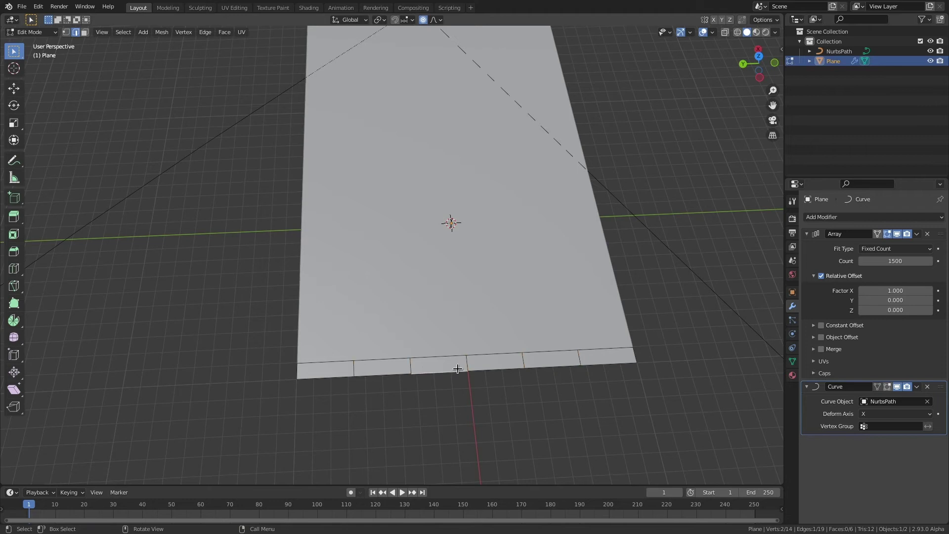
middle_drag(466, 370, 476, 337)
scroll(484, 226, down, 3)
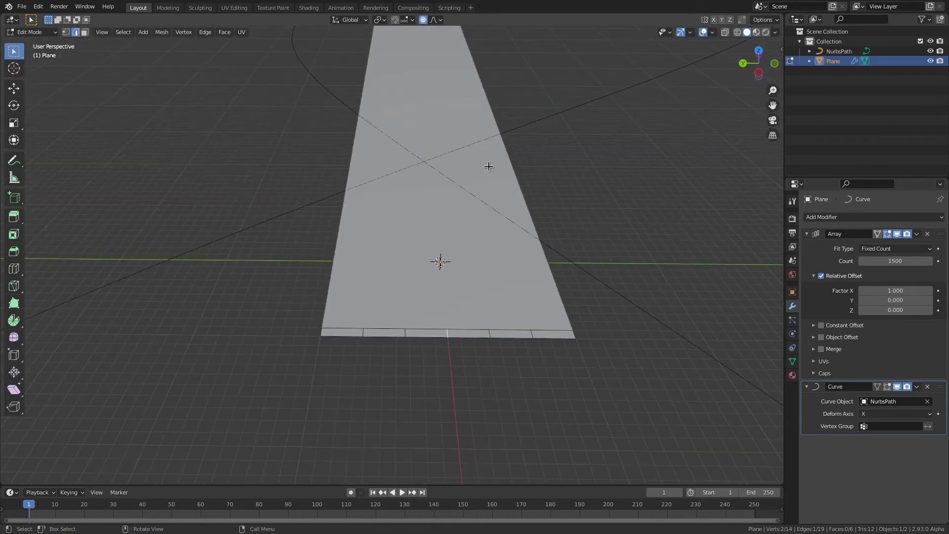
key(g)
key(z)
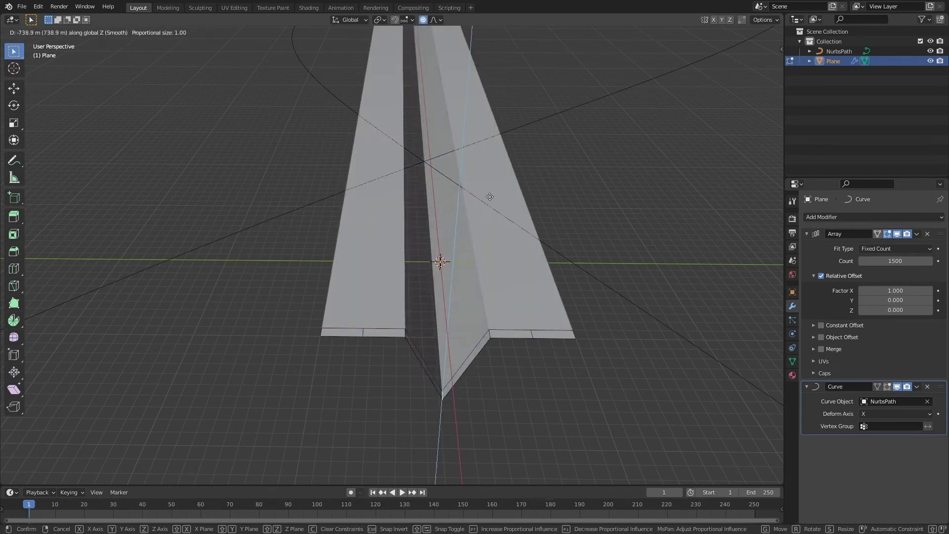
scroll(484, 124, down, 1)
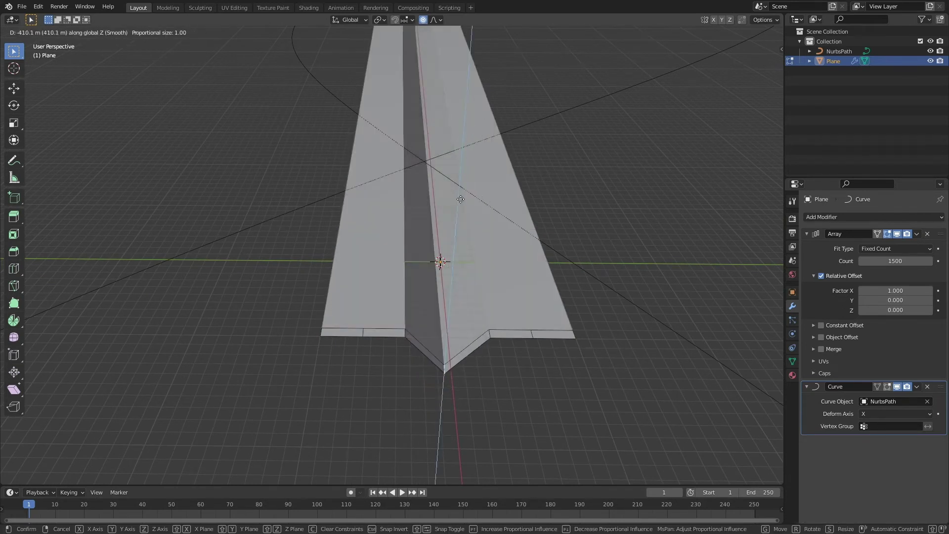
scroll(466, 194, down, 20)
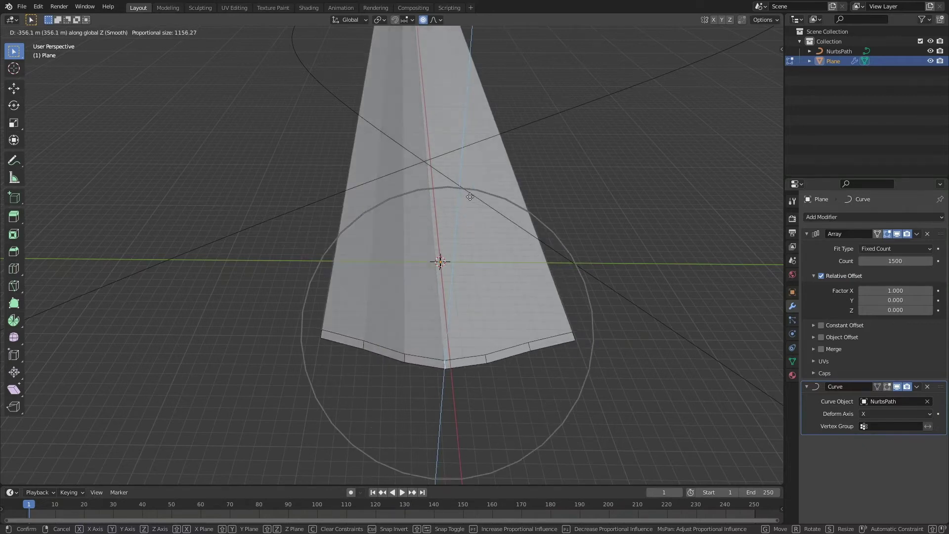
scroll(466, 220, down, 5)
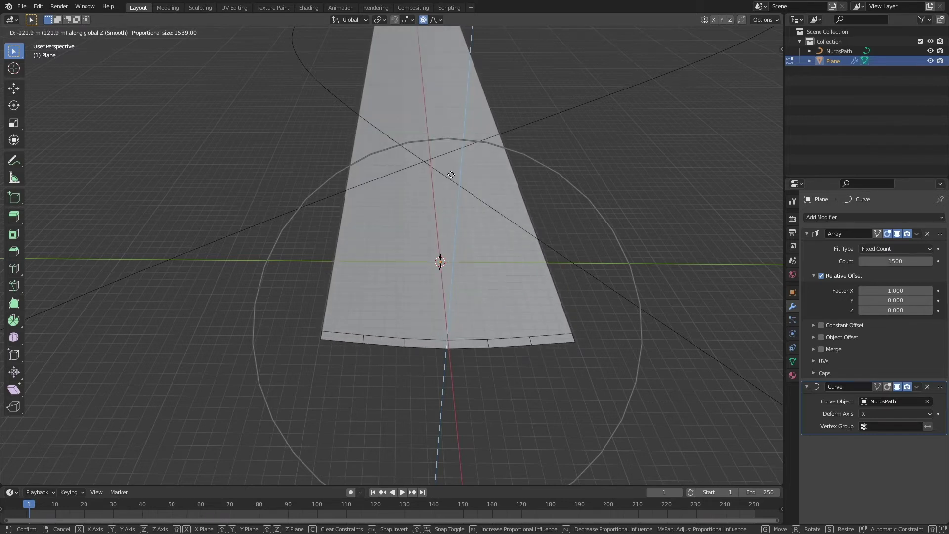
text(200)
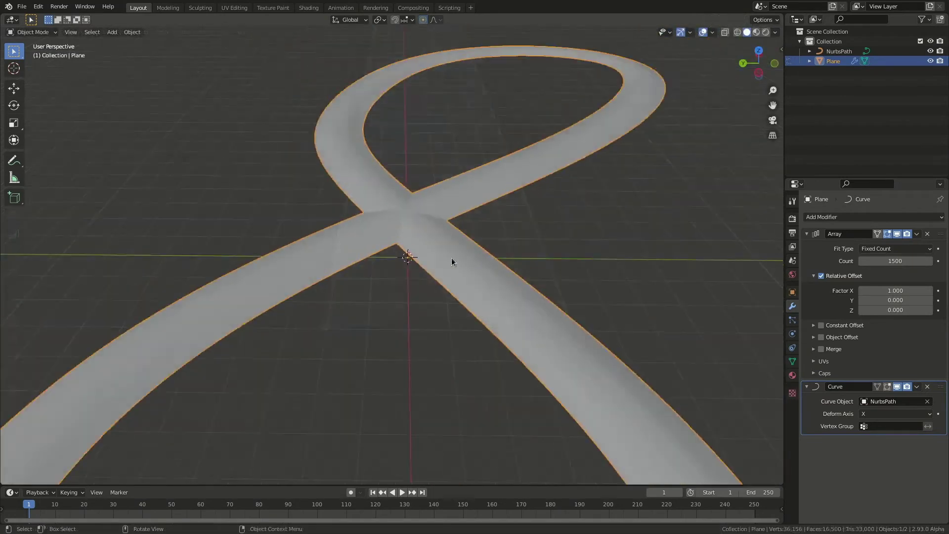
- Frame the whole figure-eight track in the viewport and select the NurbsPath curve
middle_drag(452, 257, 550, 371)
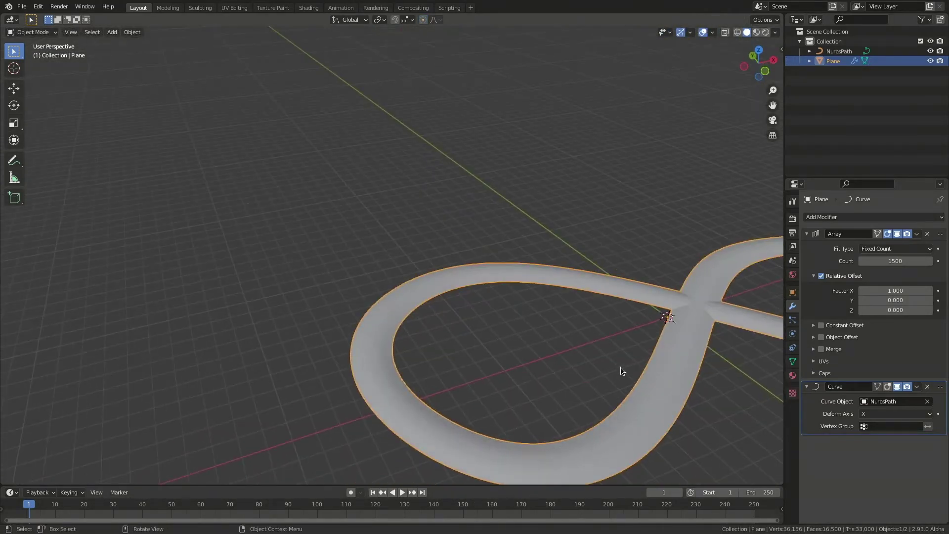
shift+middle_drag(621, 367, 395, 363)
scroll(532, 325, down, 1)
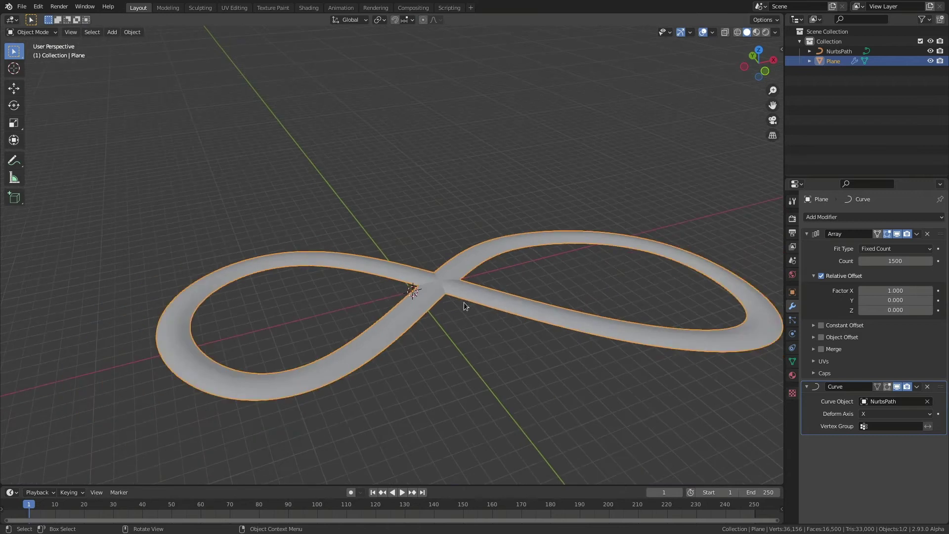
middle_drag(473, 329, 467, 391)
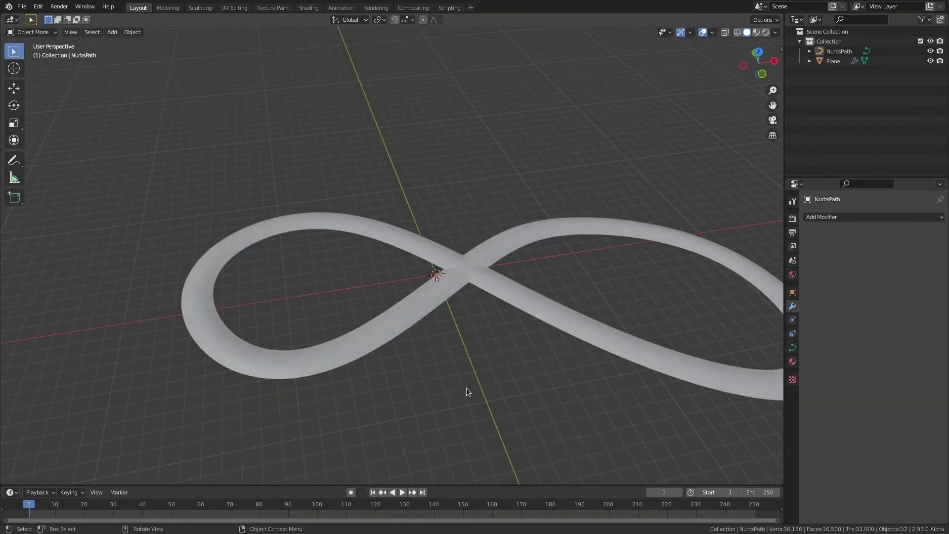
middle_drag(443, 394, 449, 366)
click(355, 340)
click(359, 340)
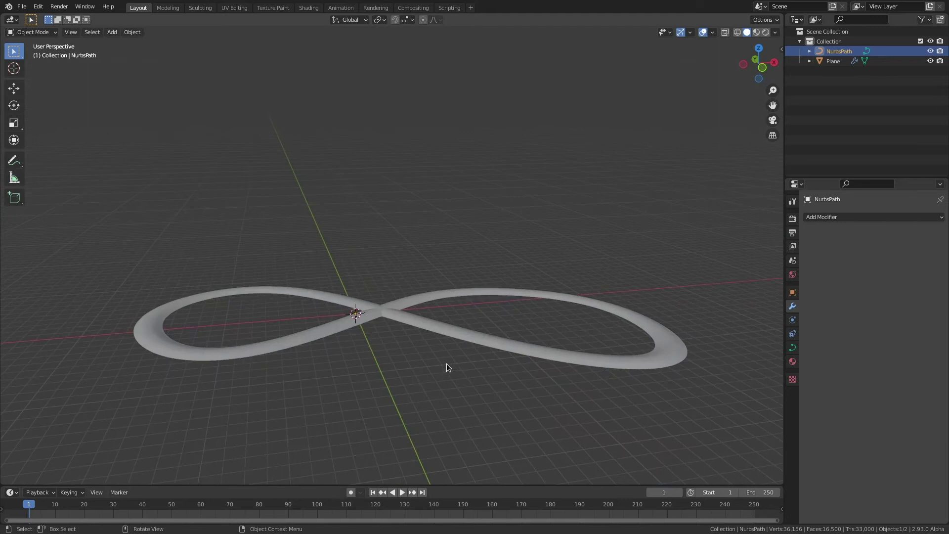
- Raise the NurbsPath's crossing control point along Z to lift the road there
key(Tab)
scroll(354, 349, up, 4)
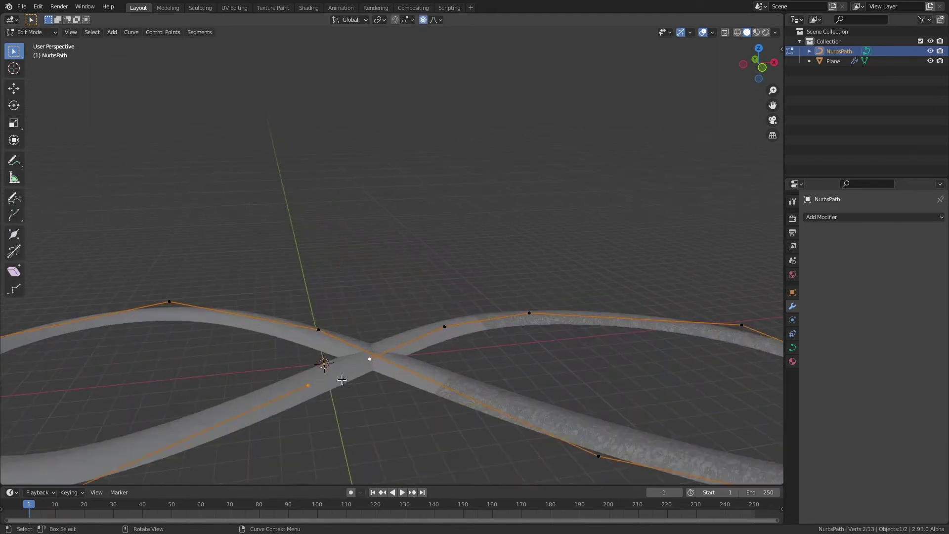
shift+middle_drag(342, 380, 370, 274)
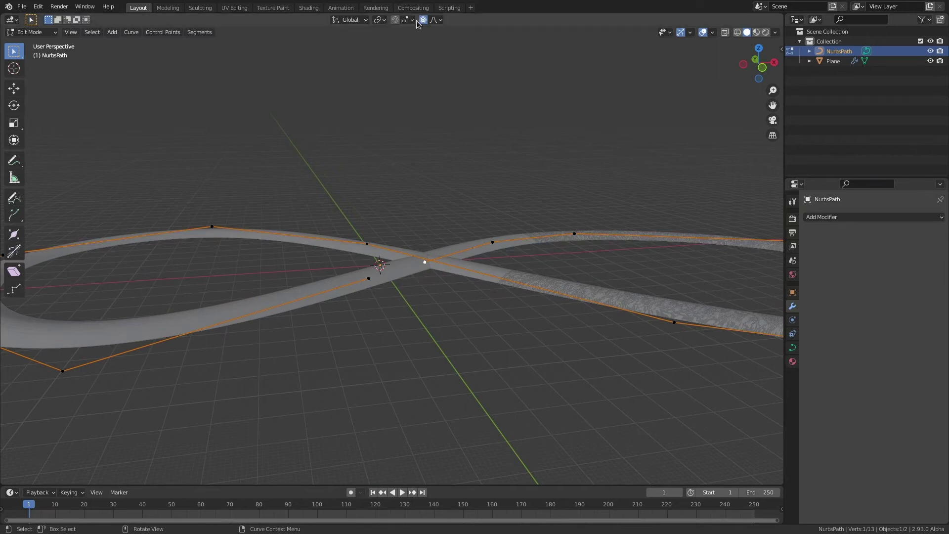
key(g)
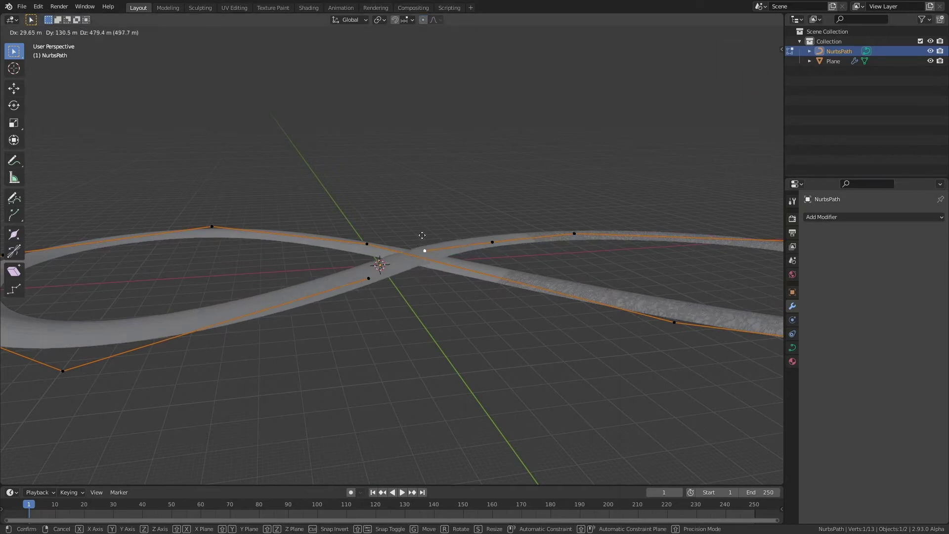
key(z)
click(415, 155)
middle_drag(415, 154, 291, 215)
- Attempt further moves of the control point, cancel them, and return to Object Mode
key(g)
right_click(301, 308)
key(g)
key(z)
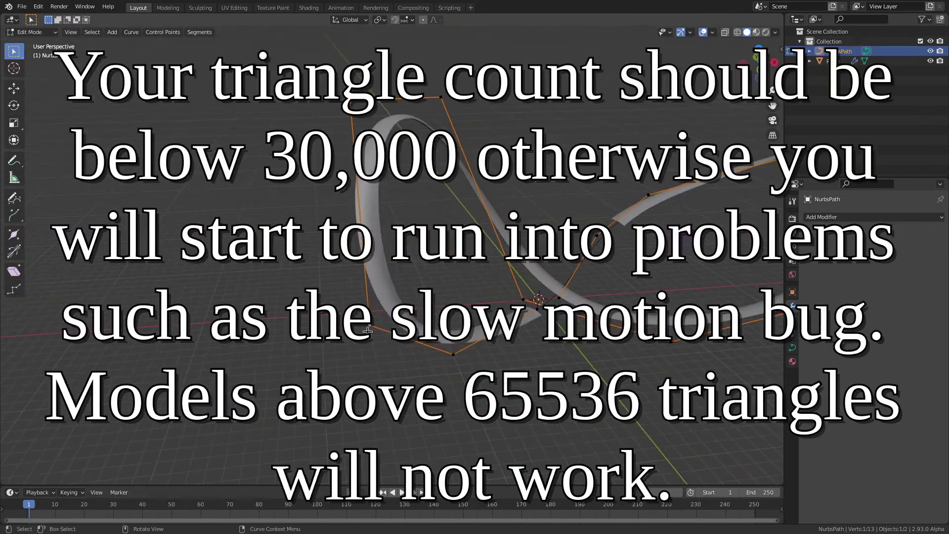
right_click(467, 215)
middle_drag(468, 215, 388, 26)
key(Tab)
key(Tab)
- Enable snapping and lower a path control point along Z
click(394, 20)
click(408, 20)
click(280, 202)
key(g)
key(z)
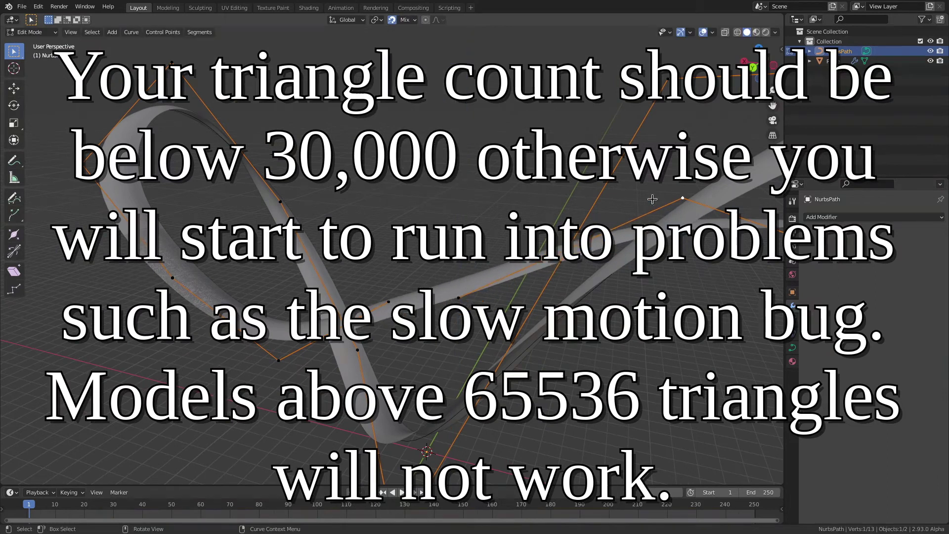
click(275, 306)
middle_drag(276, 306, 476, 322)
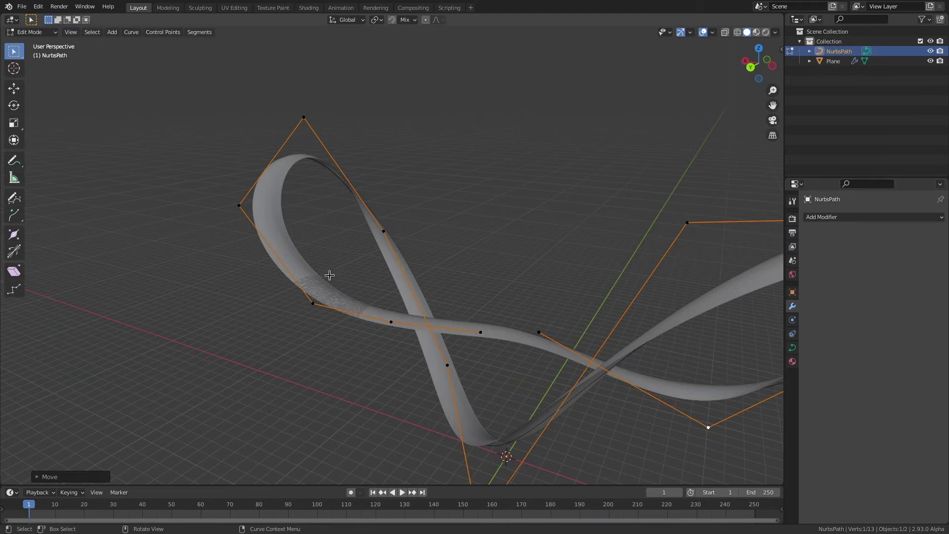
- Tilt another path control point with Ctrl+T to bank the road, then leave Edit Mode
click(405, 331)
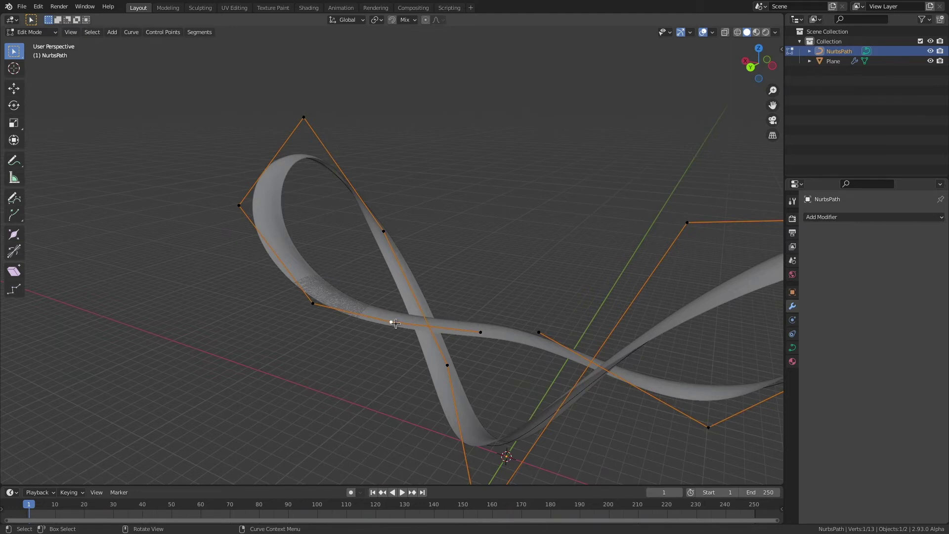
scroll(403, 317, up, 6)
middle_drag(400, 302, 451, 389)
key(ctrl+t)
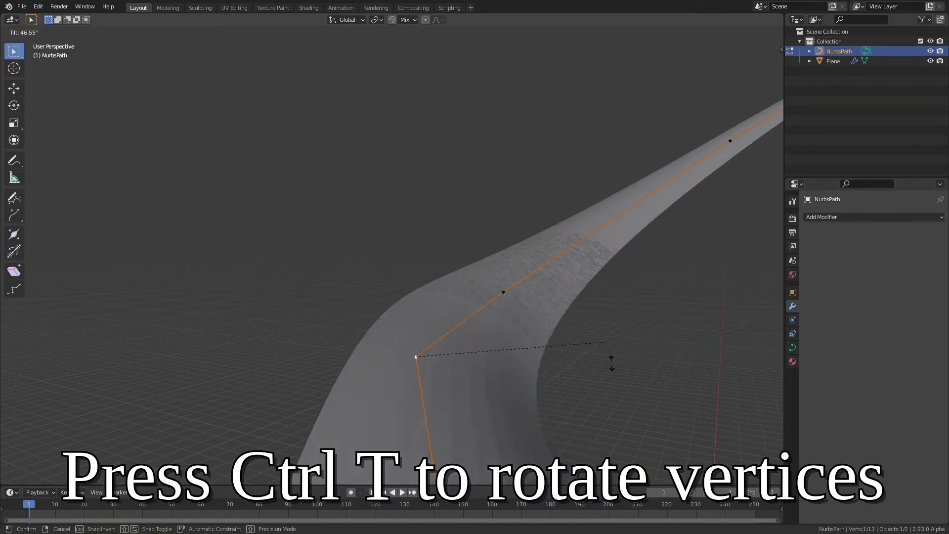
click(497, 190)
middle_drag(497, 190, 417, 340)
scroll(502, 249, down, 5)
scroll(516, 283, up, 5)
key(Tab)
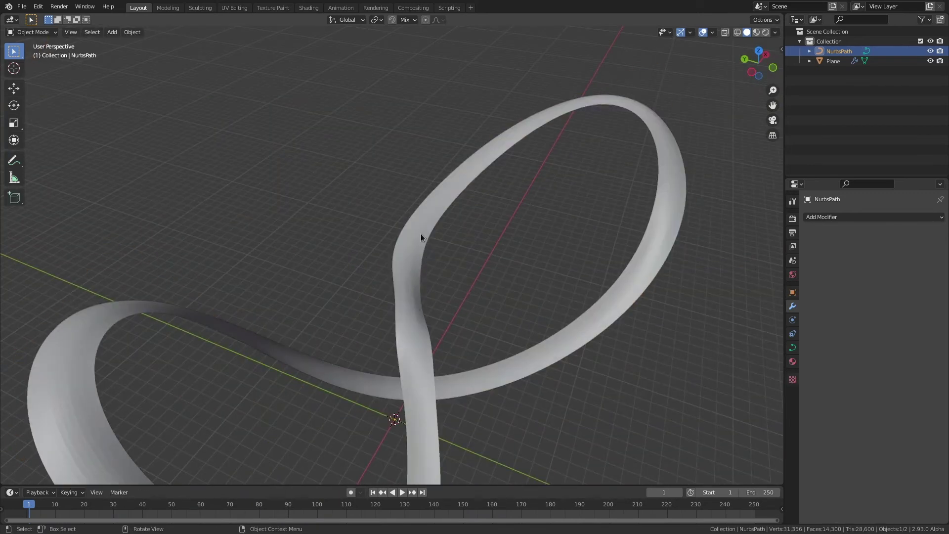
- Set the road Plane's Array modifier count to 1250
click(422, 236)
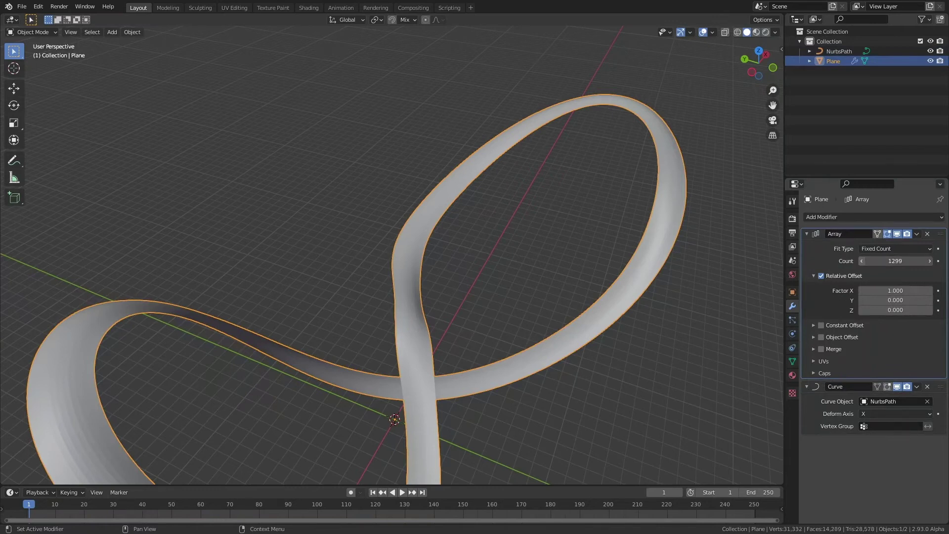
click(862, 261)
click(871, 261)
text(1200)
key(Return)
scroll(505, 252, up, 4)
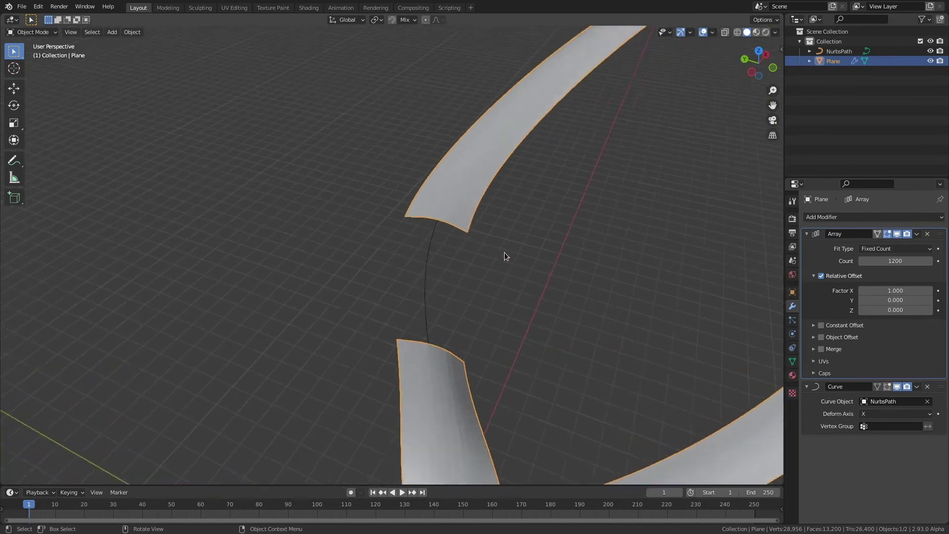
scroll(505, 256, up, 1)
drag(923, 261, 937, 261)
drag(636, 223, 840, 296)
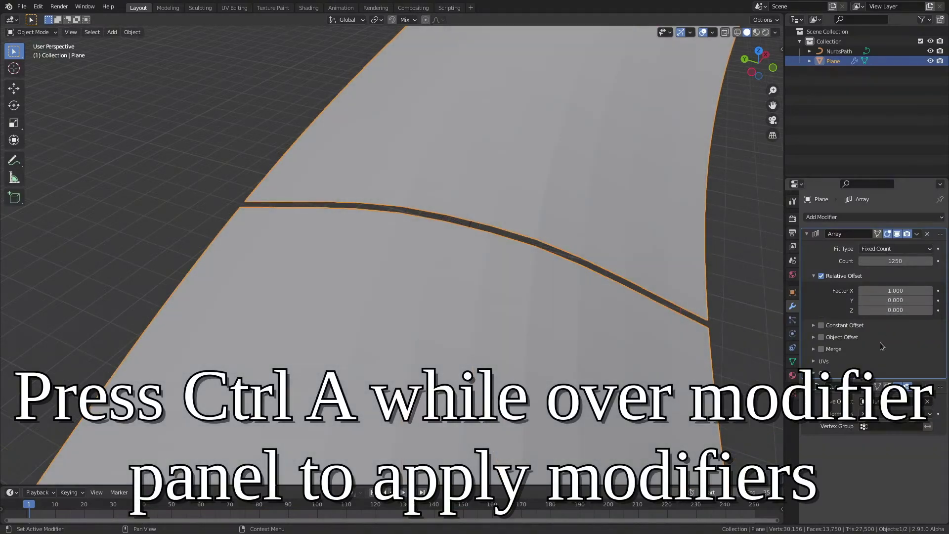
- Apply the Array and Curve modifiers, then delete the NurbsPath curve
key(ctrl+a)
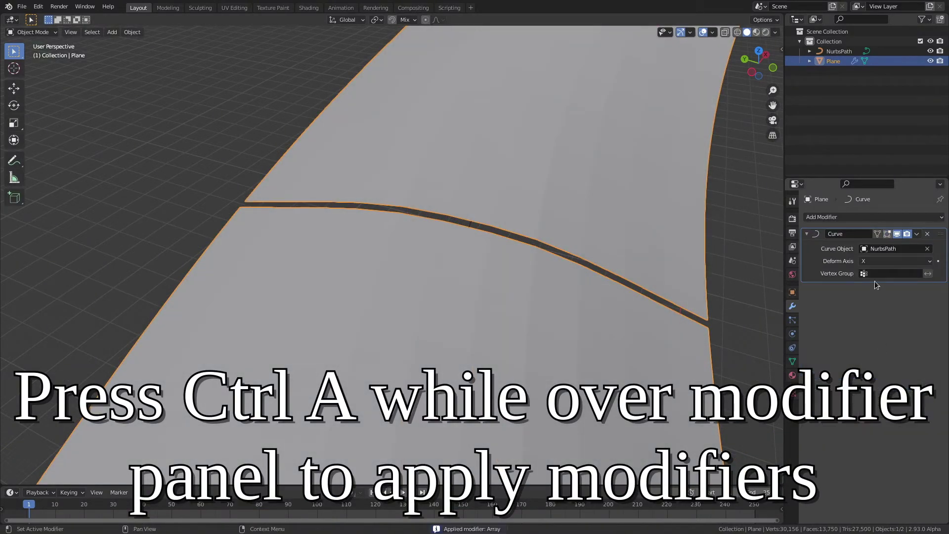
key(ctrl+a)
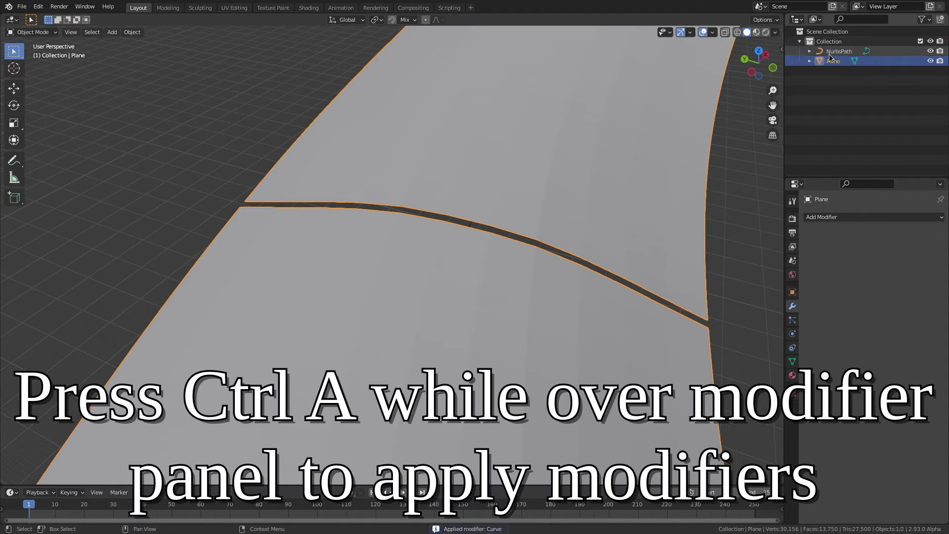
click(830, 53)
key(x)
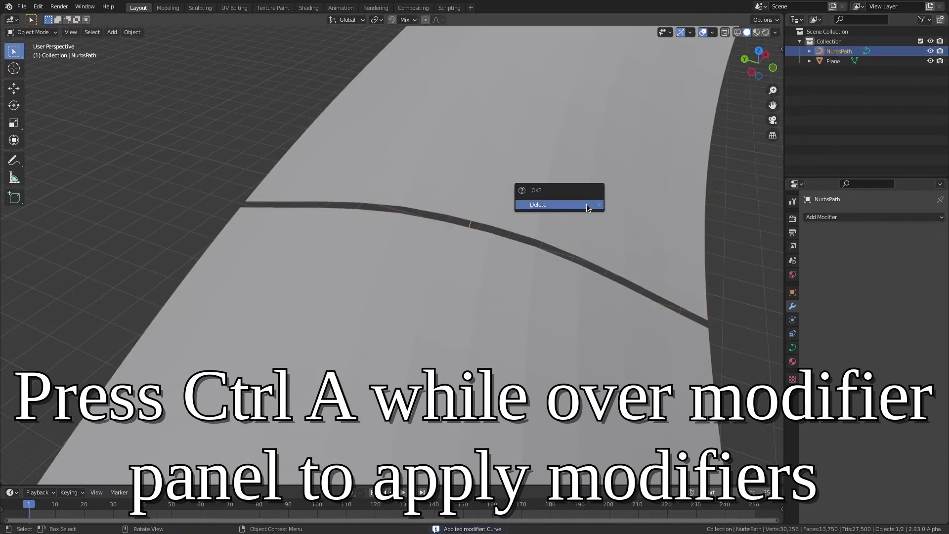
click(586, 204)
scroll(554, 230, up, 2)
- In edge mode, select both border loops of the road's gap and fill them with a face
click(535, 235)
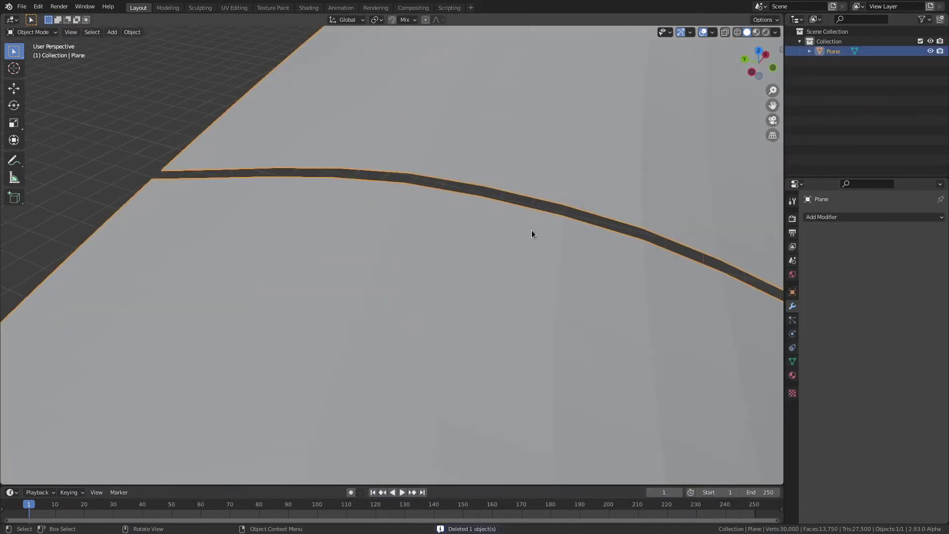
middle_drag(532, 233, 464, 266)
key(Tab)
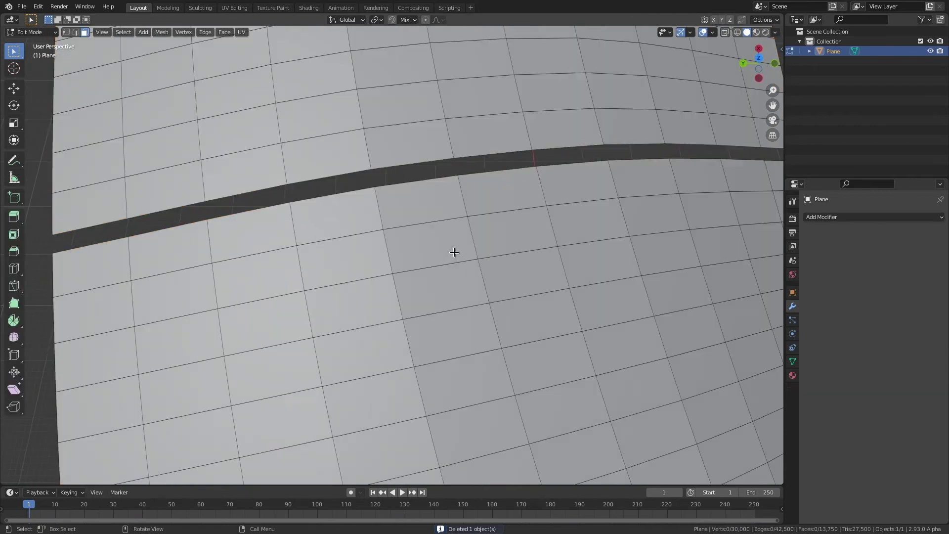
scroll(453, 252, down, 2)
key(2)
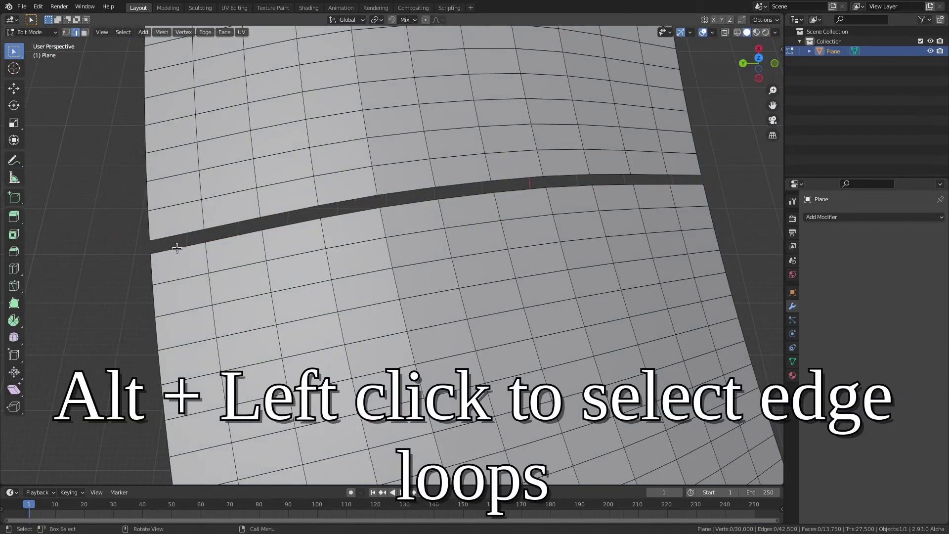
alt+click(176, 246)
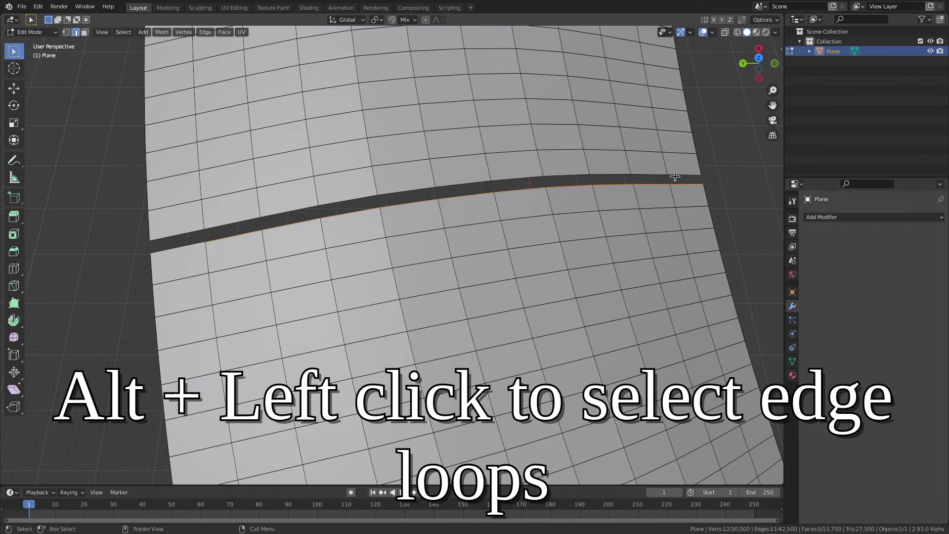
key(alt)
alt+shift+click(682, 174)
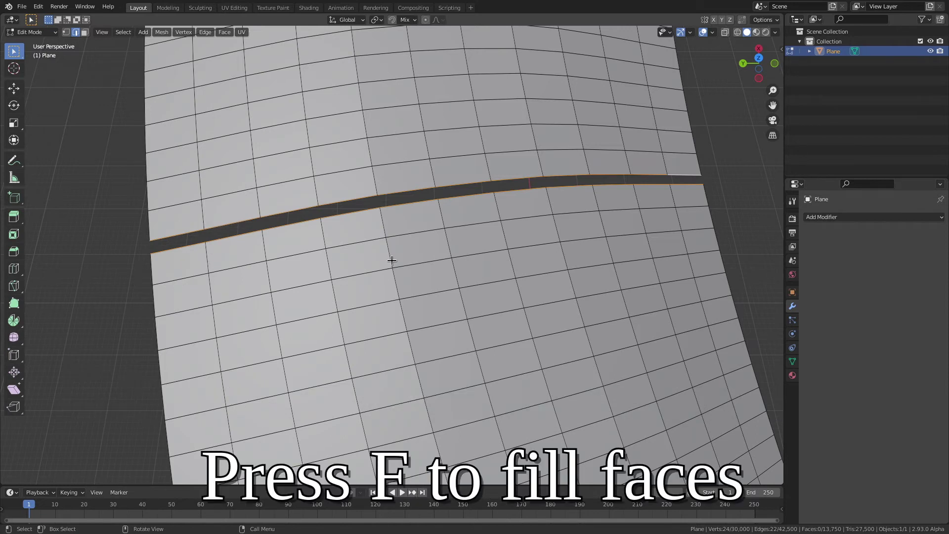
key(f)
- Inspect the filled seam across the road, then select the entire mesh
scroll(384, 255, up, 5)
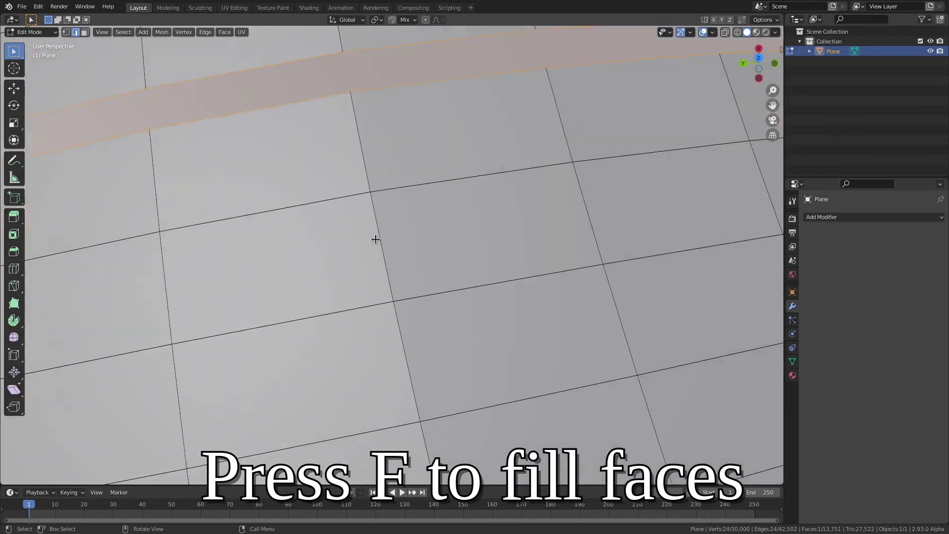
shift+middle_drag(449, 212, 465, 348)
scroll(465, 349, down, 8)
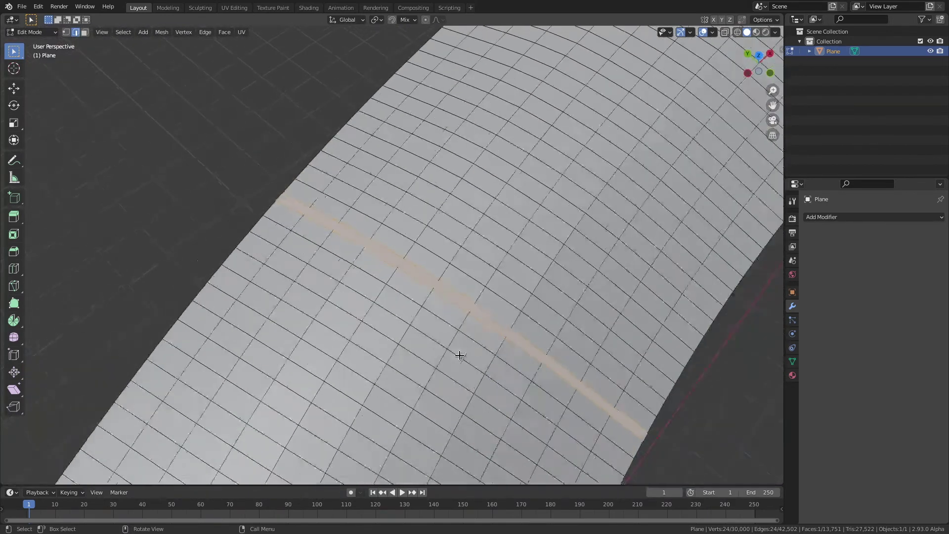
scroll(459, 357, down, 6)
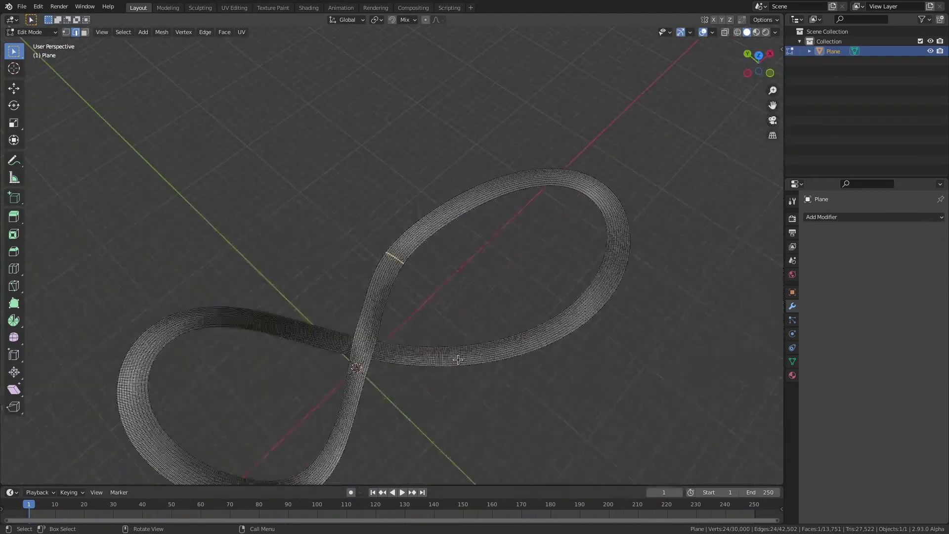
scroll(456, 360, down, 2)
scroll(456, 359, up, 10)
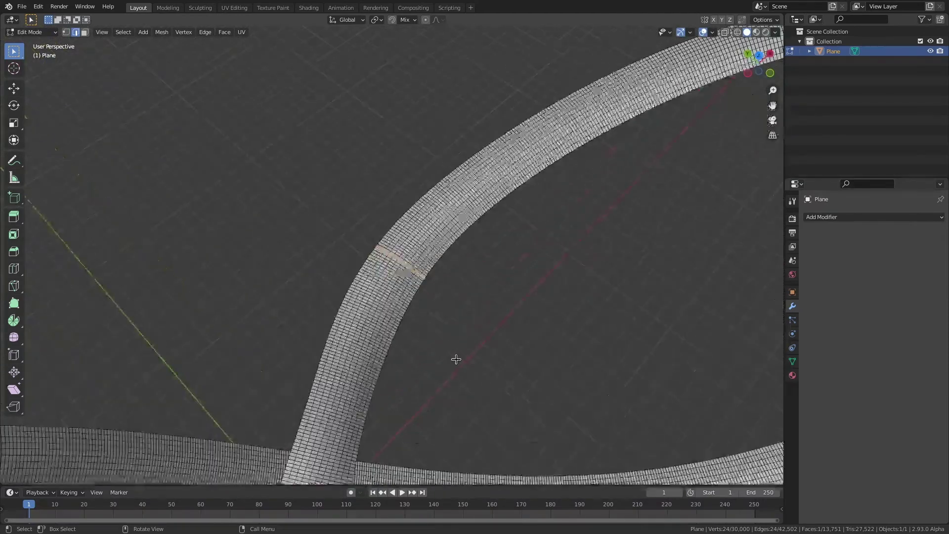
scroll(455, 359, up, 6)
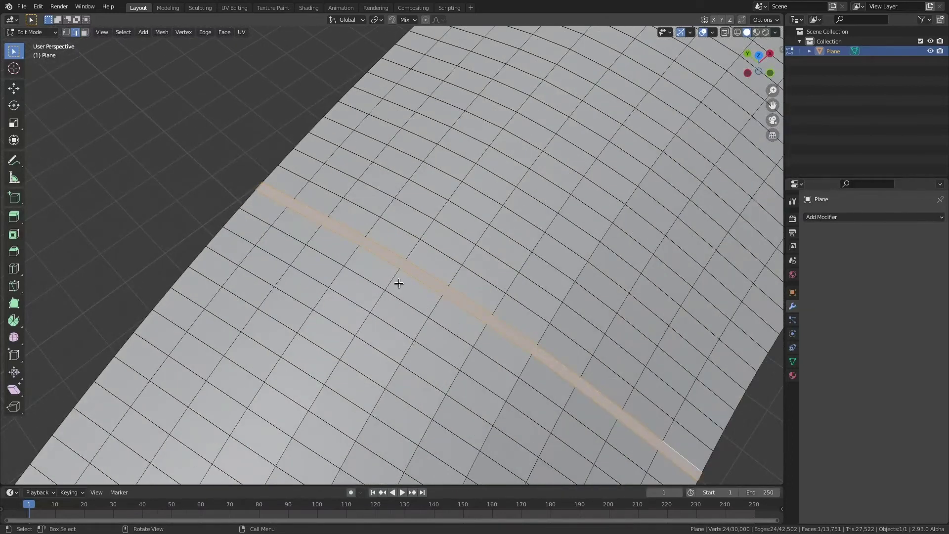
scroll(405, 287, down, 10)
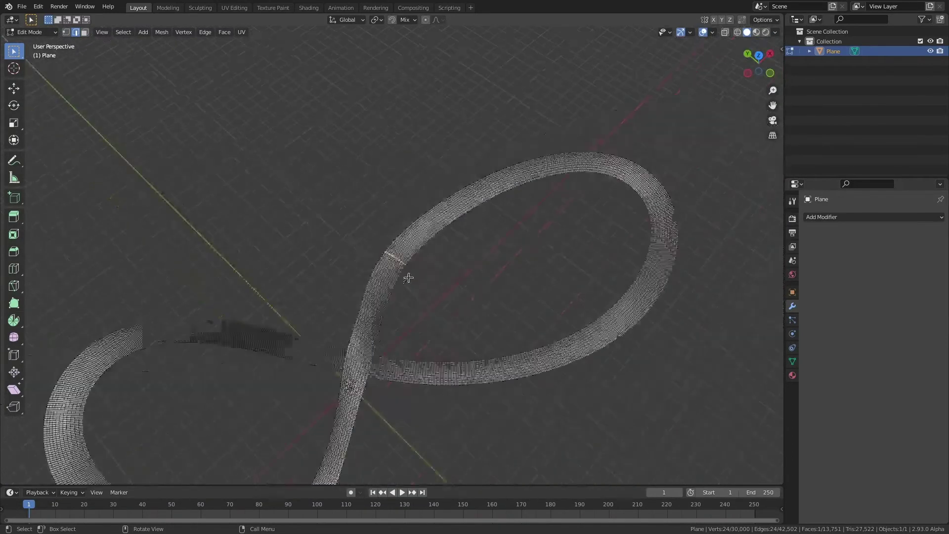
scroll(470, 253, up, 8)
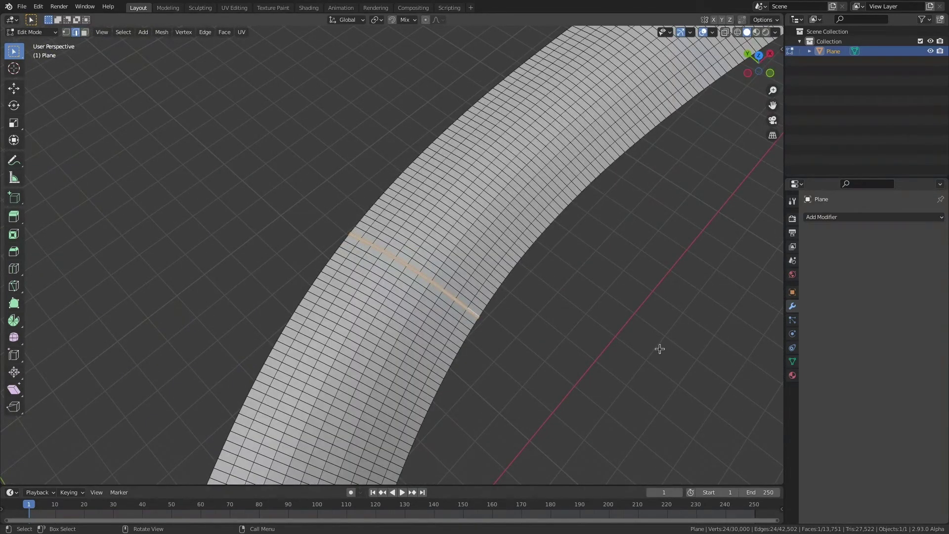
key(a)
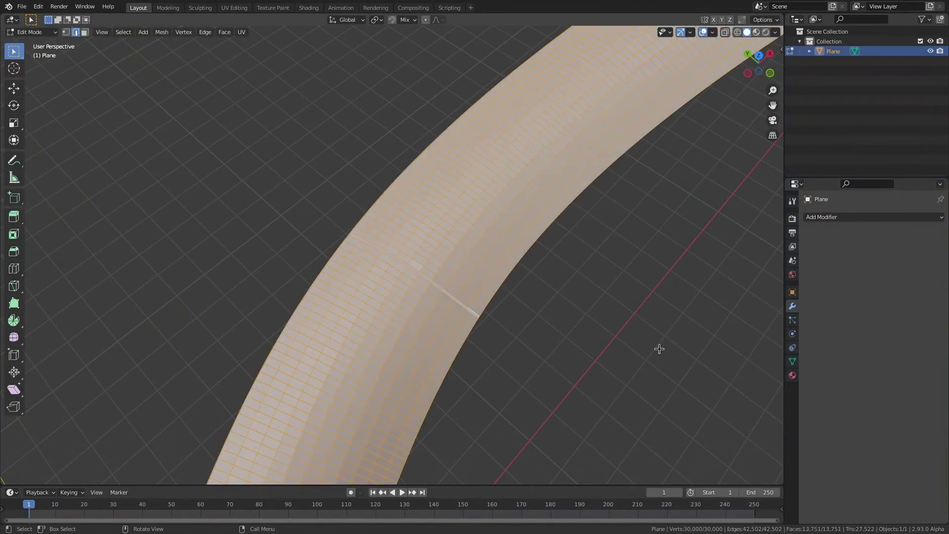
- Create Material.001 for the road with an Image Texture Base Color loaded from Rainbow track/r_road01.png
click(792, 375)
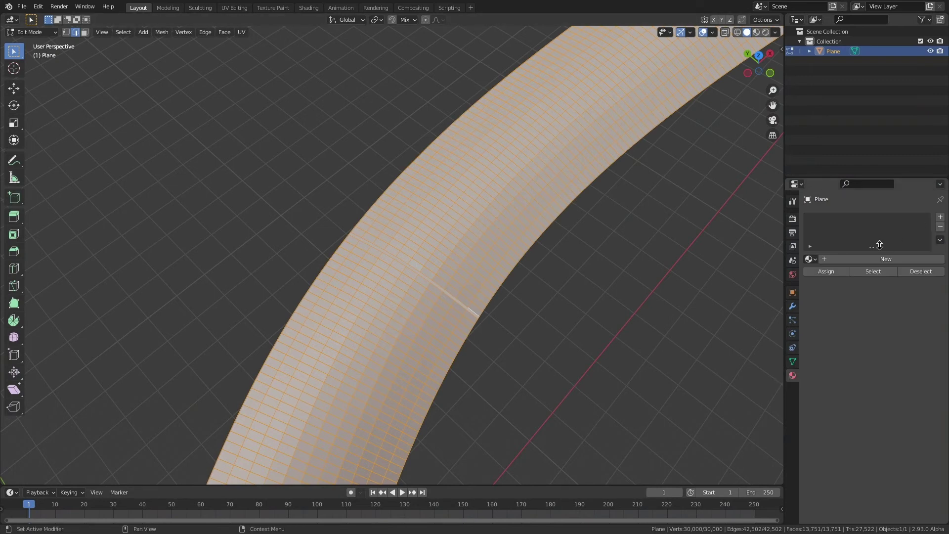
click(878, 260)
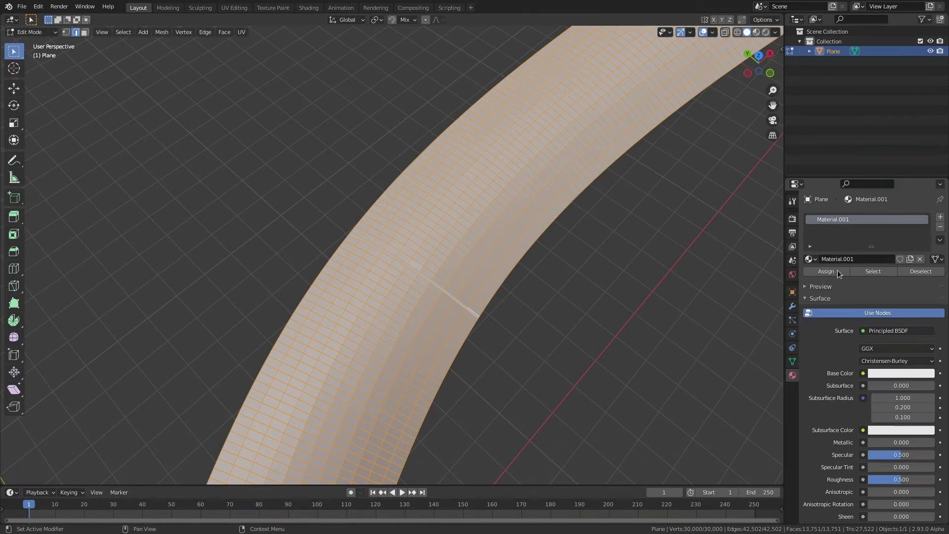
click(863, 374)
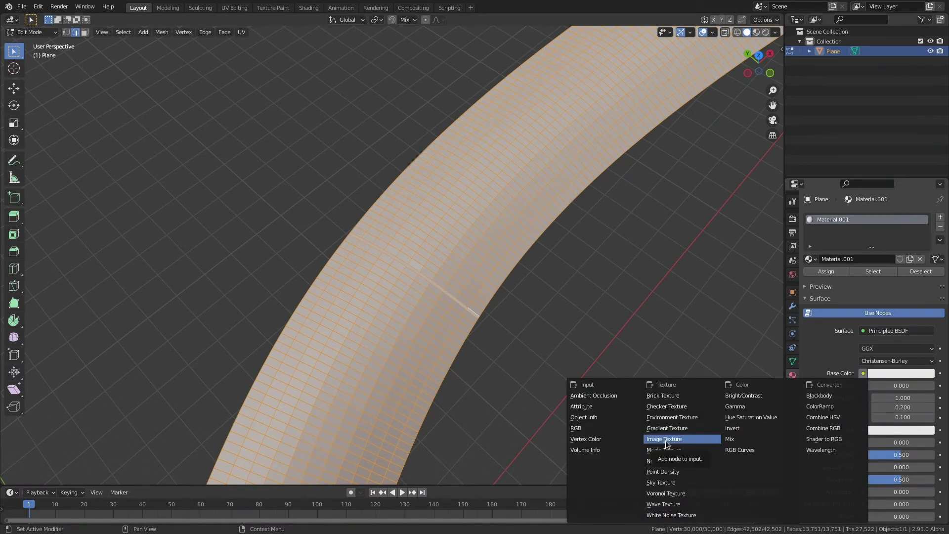
click(665, 439)
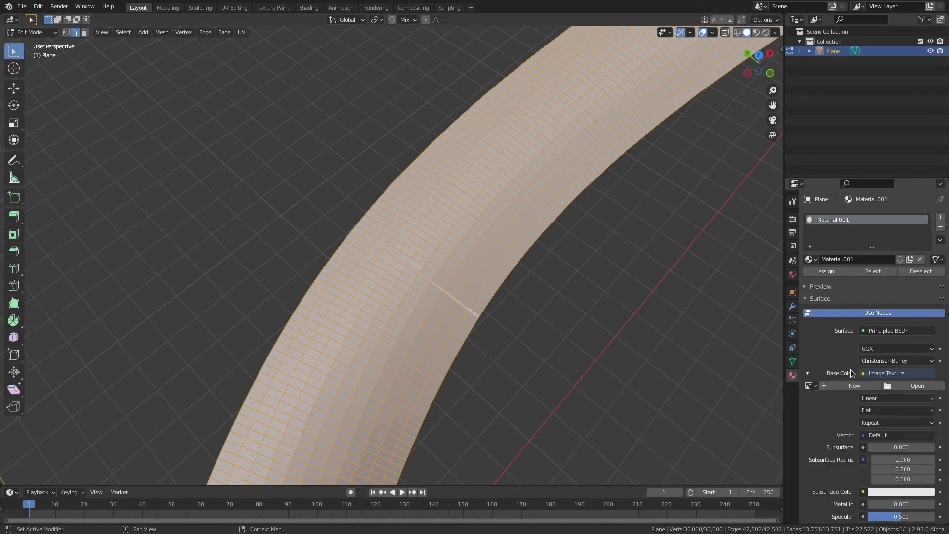
click(909, 387)
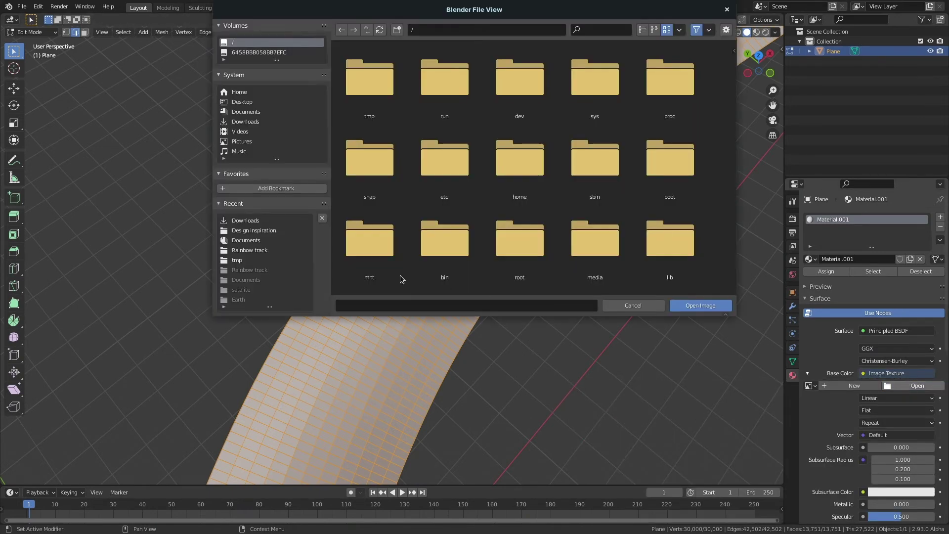
click(249, 250)
click(375, 133)
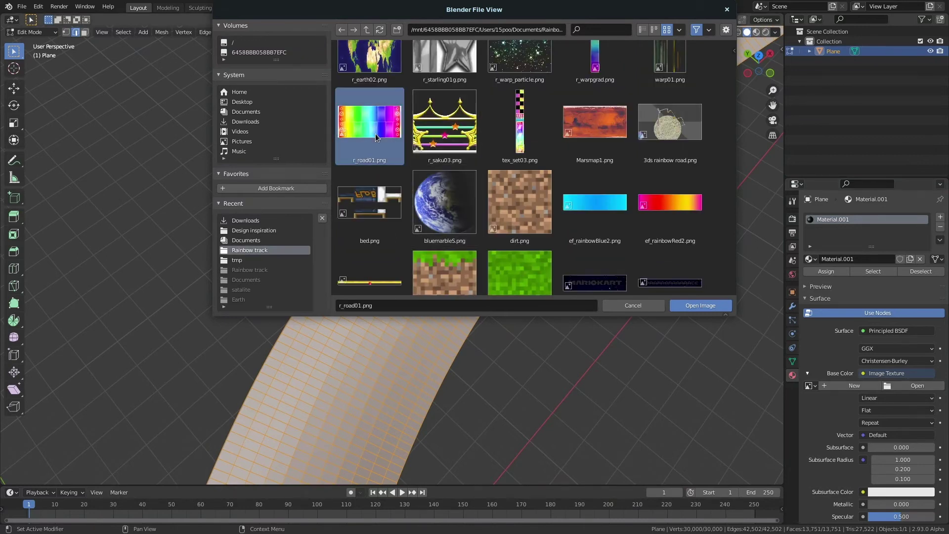
double_click(376, 133)
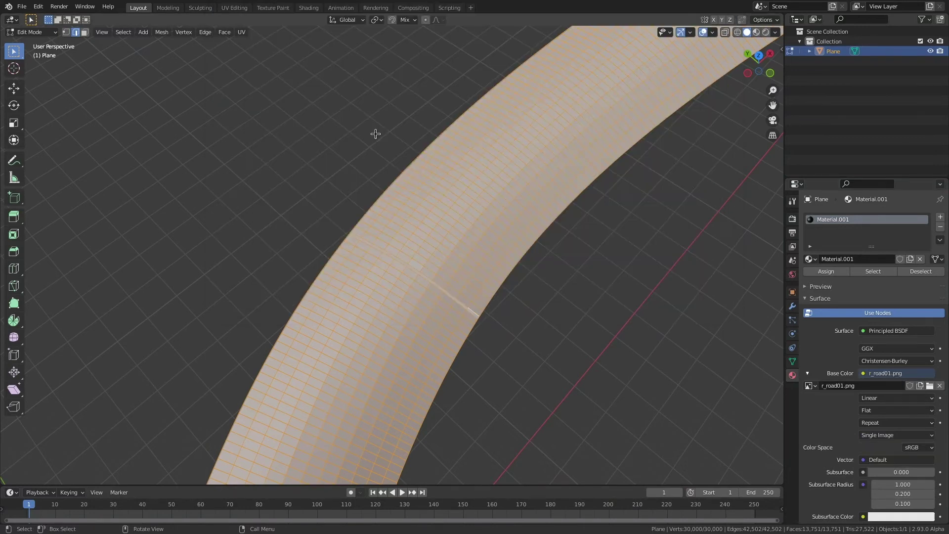
- Set viewport shading to show the road's texture with flat lighting
click(775, 32)
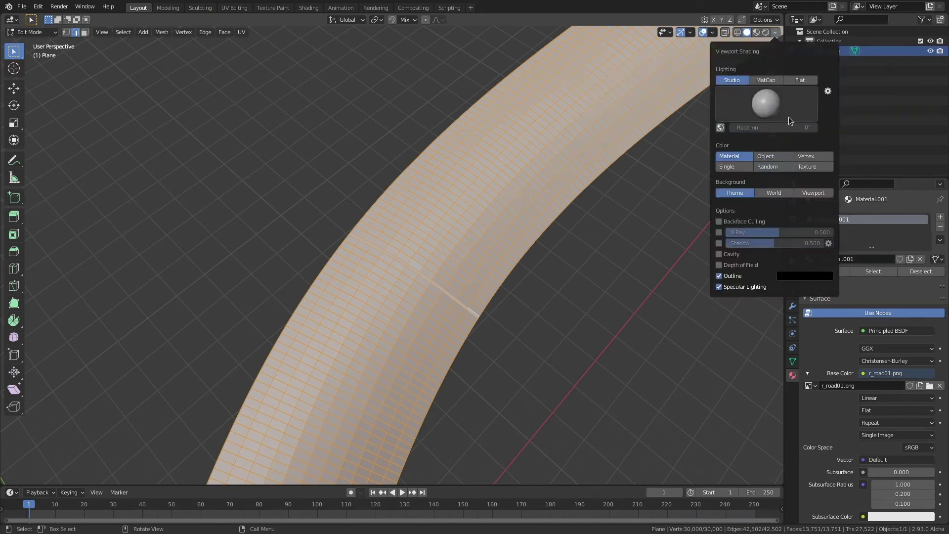
click(820, 169)
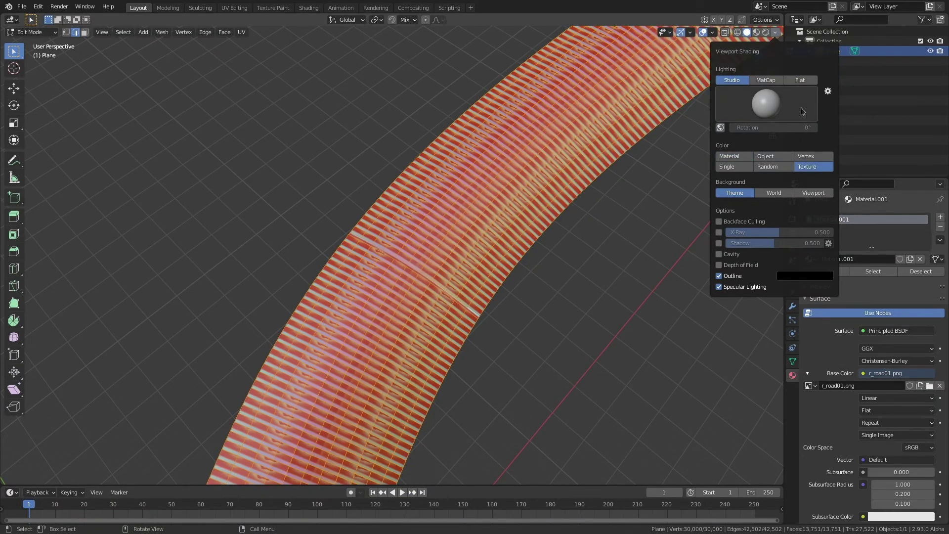
click(800, 83)
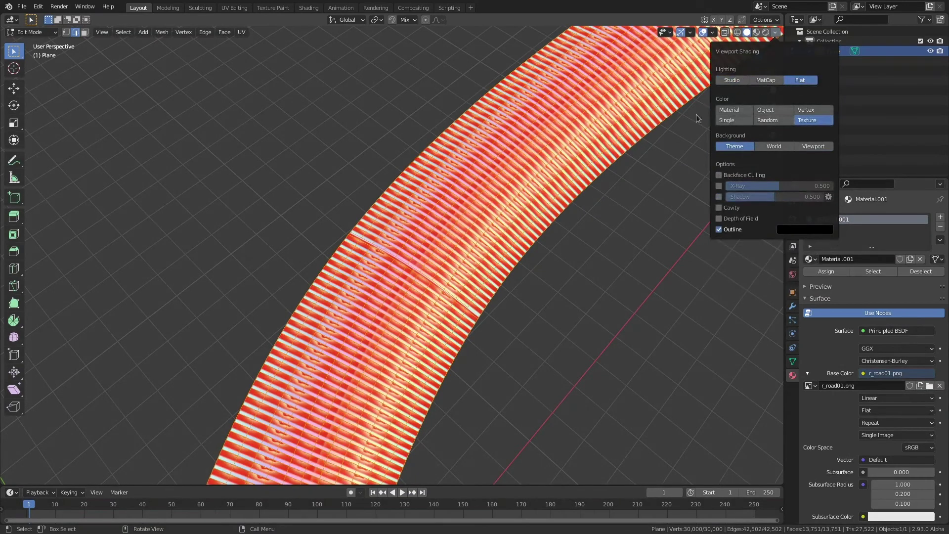
- Split the 3D viewport into two side-by-side views of the road
scroll(431, 287, up, 5)
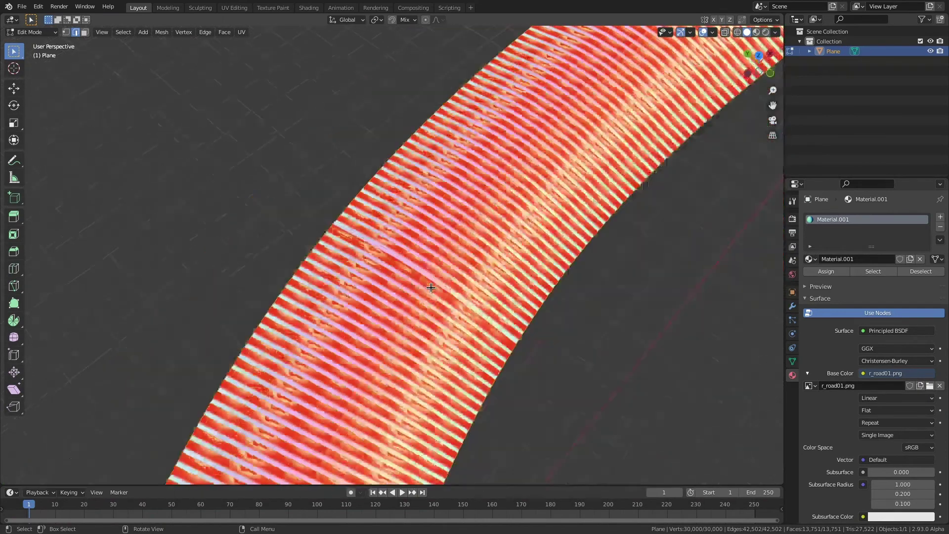
scroll(431, 287, down, 3)
scroll(431, 287, up, 8)
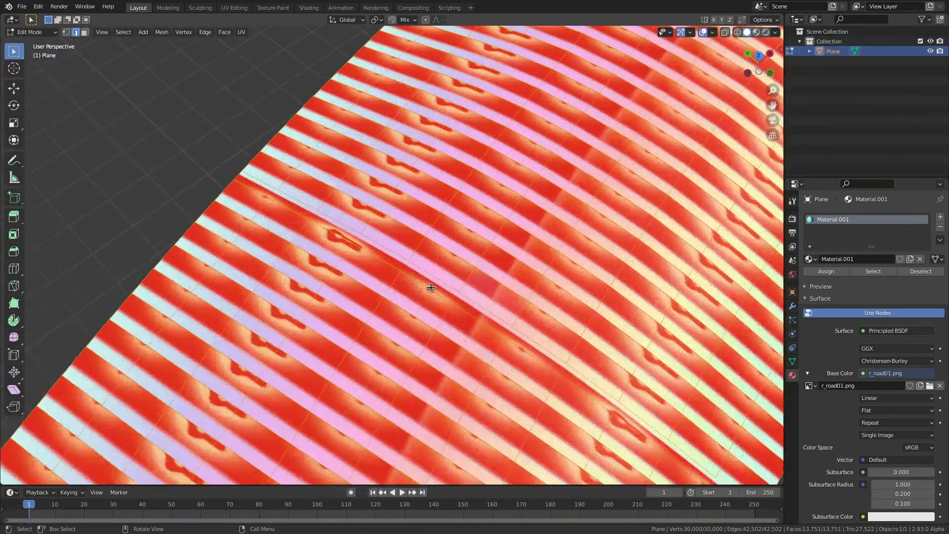
scroll(431, 288, up, 2)
scroll(431, 287, down, 6)
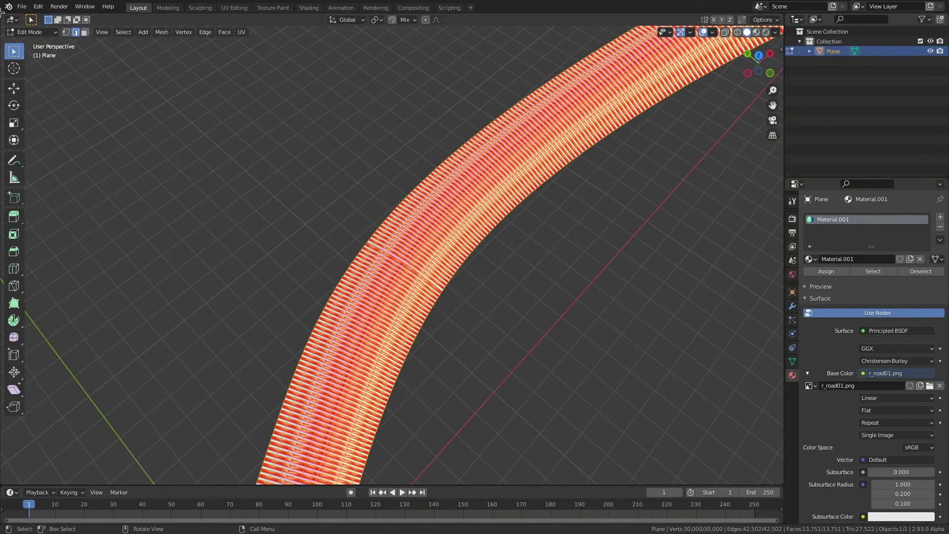
drag(2, 11, 271, 49)
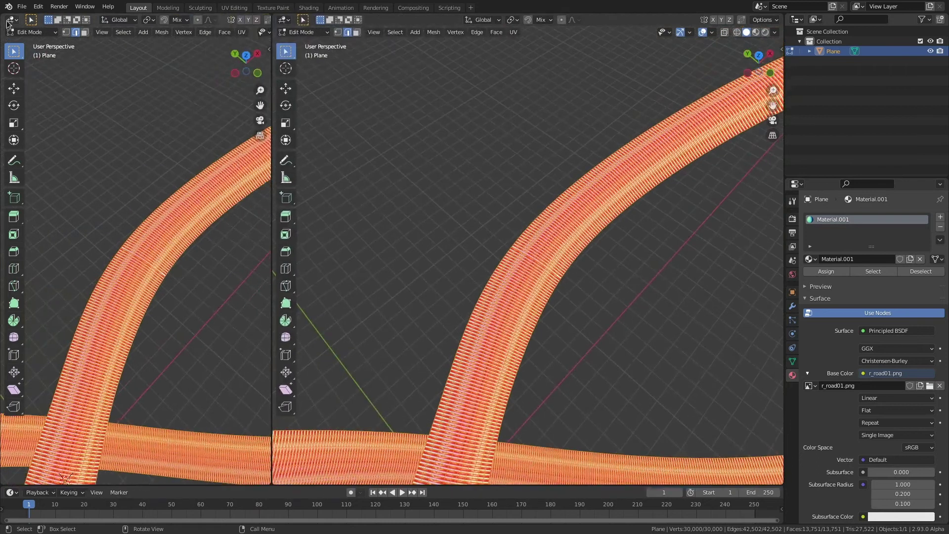
- Turn the left view into a UV Editor and frame the rainbow texture in it
click(11, 20)
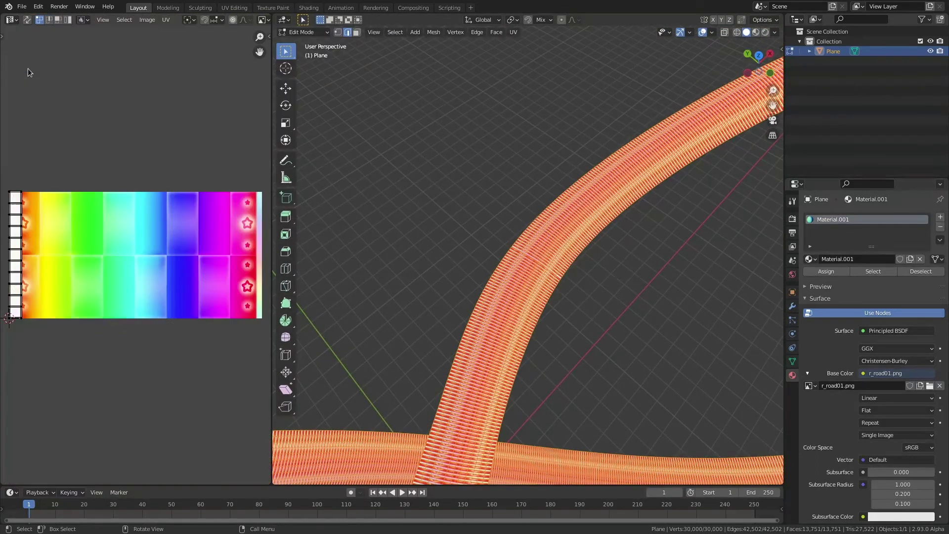
click(29, 73)
scroll(164, 272, down, 3)
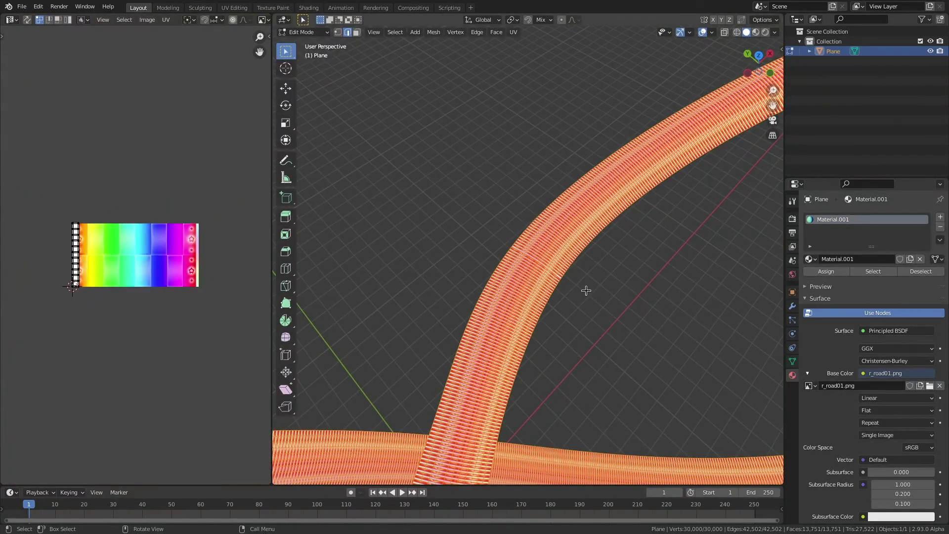
scroll(586, 290, down, 6)
scroll(218, 275, up, 4)
middle_drag(34, 229, 280, 283)
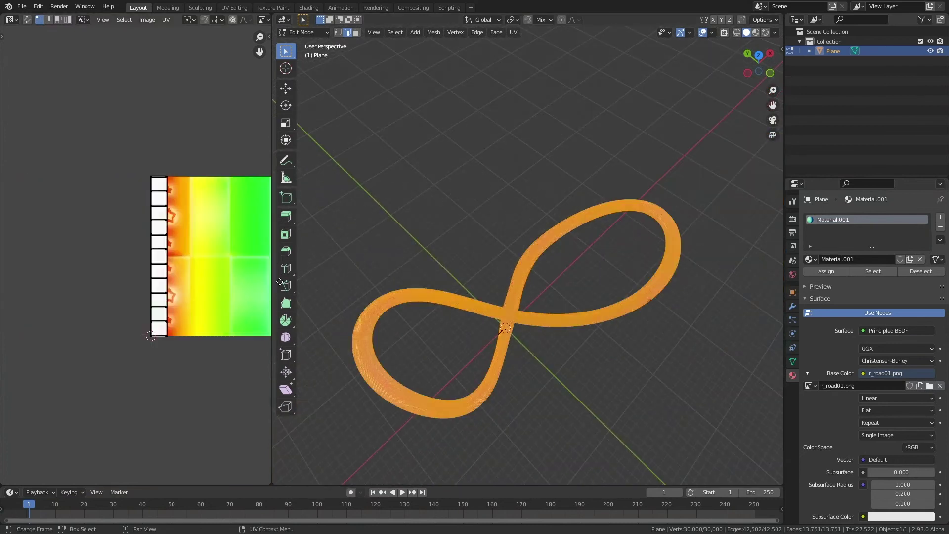
scroll(170, 303, up, 8)
scroll(220, 278, down, 8)
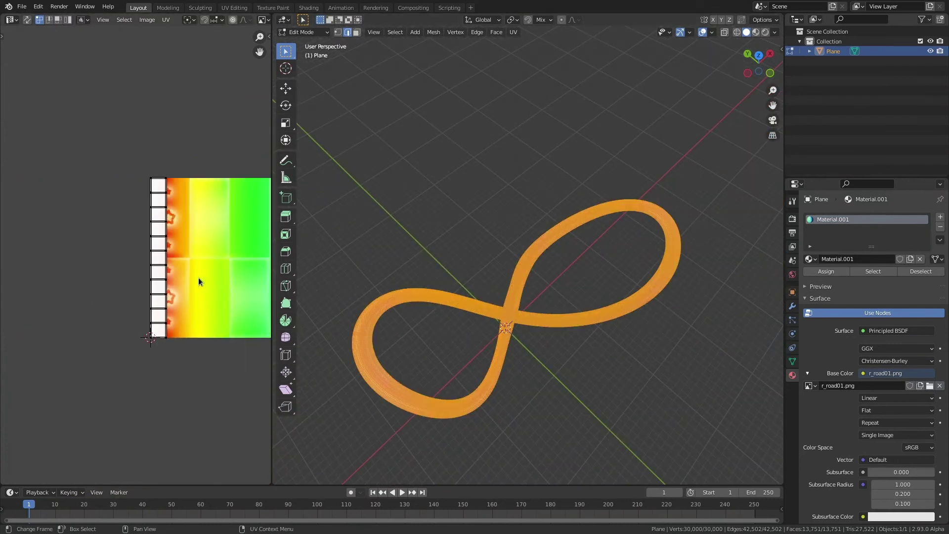
middle_drag(174, 270, 139, 307)
scroll(165, 284, down, 2)
scroll(488, 350, up, 10)
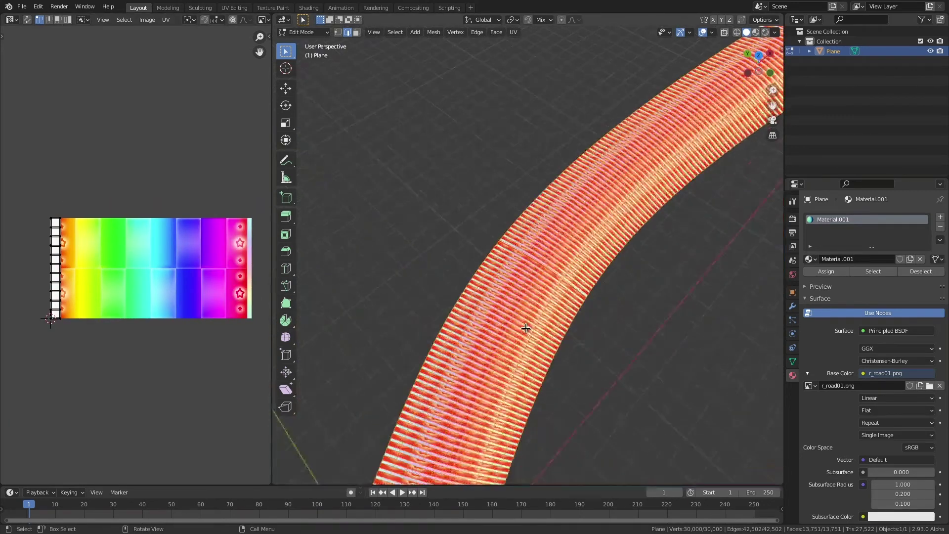
scroll(516, 309, up, 2)
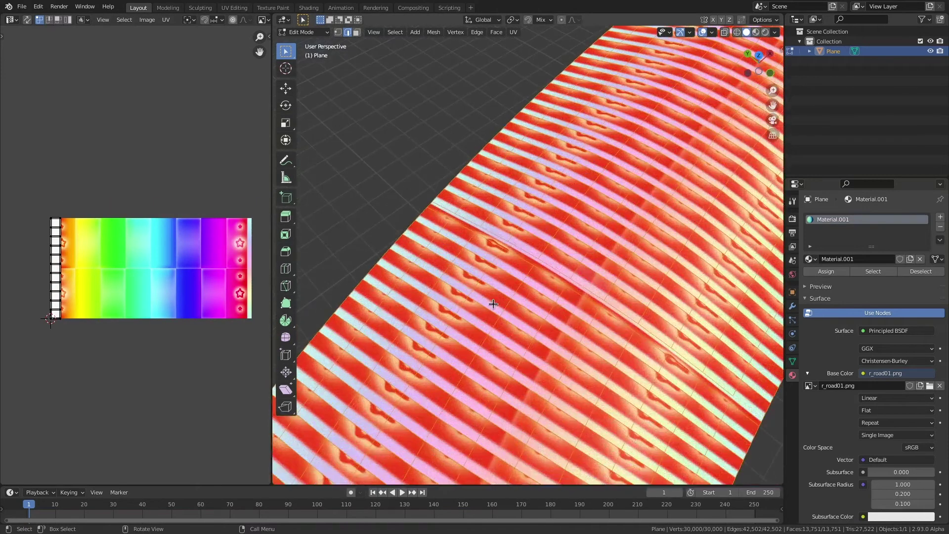
- Select the whole road mesh and reset its UVs to fill the image
click(375, 284)
key(a)
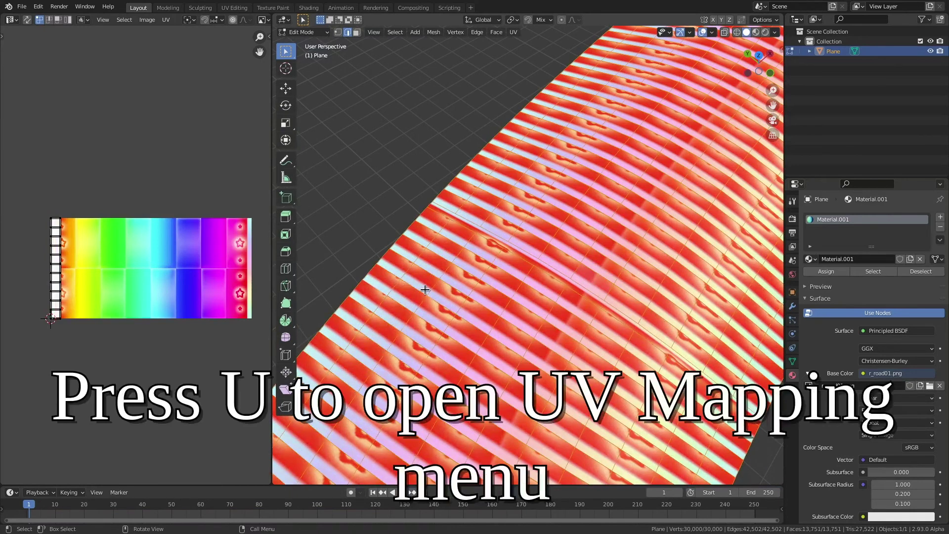
key(u)
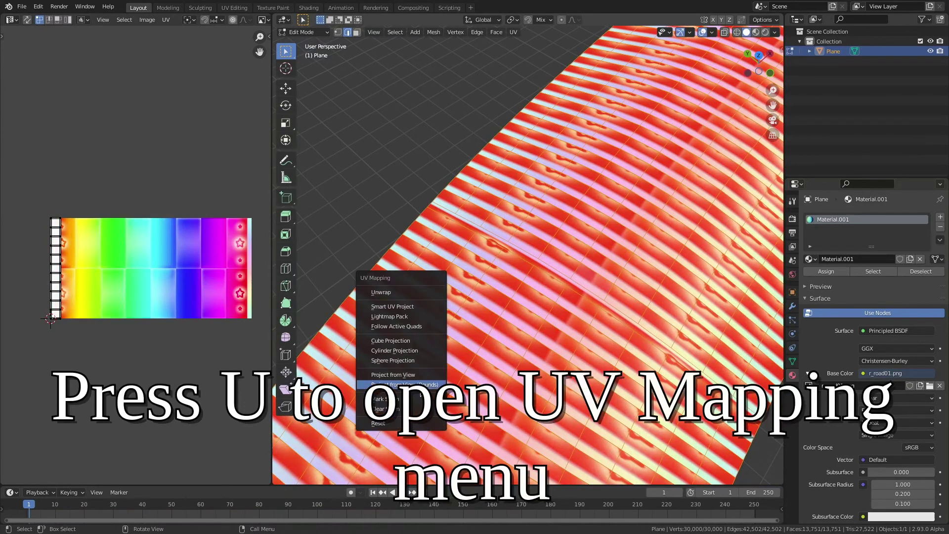
click(393, 423)
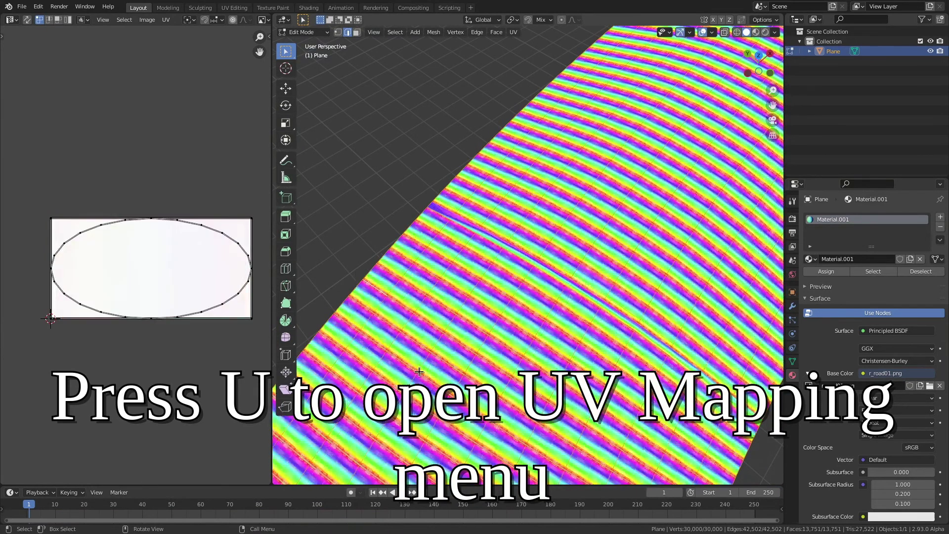
scroll(419, 372, down, 3)
scroll(445, 369, up, 5)
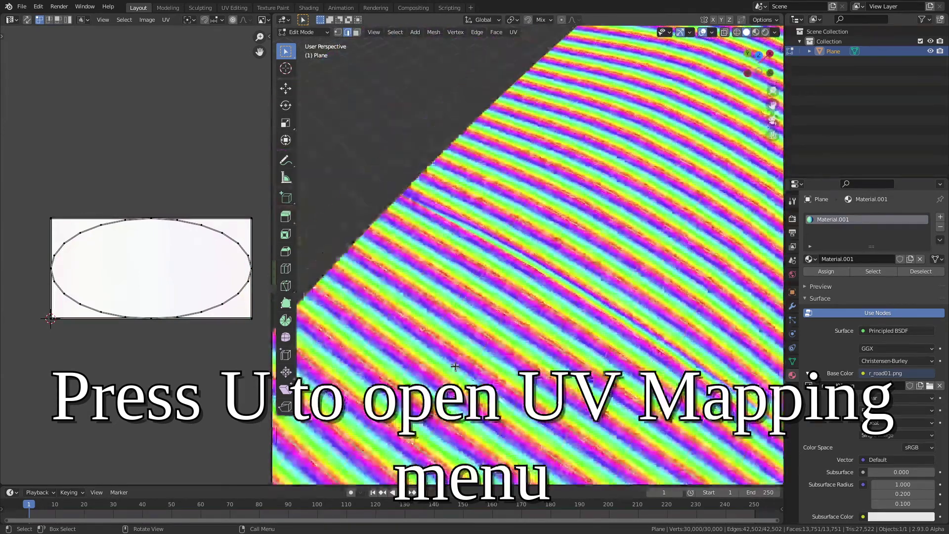
scroll(455, 366, down, 2)
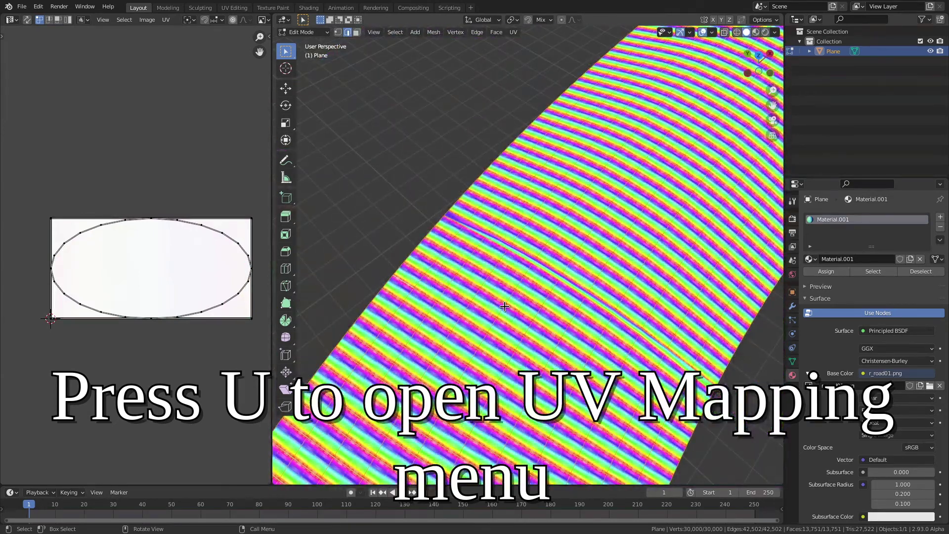
- Project the road's UVs from top view with bounds, then view the rainbow-textured figure-eight in Object Mode
key(u)
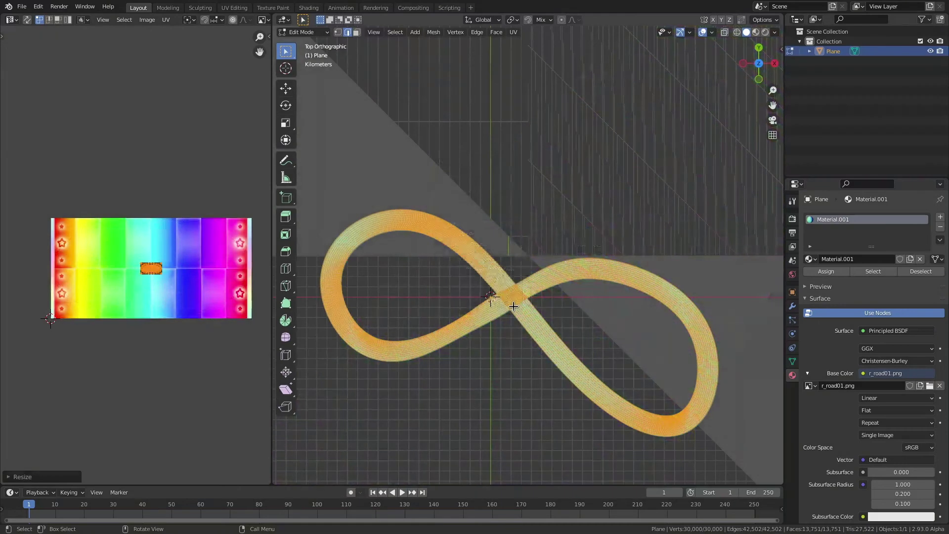
key(u)
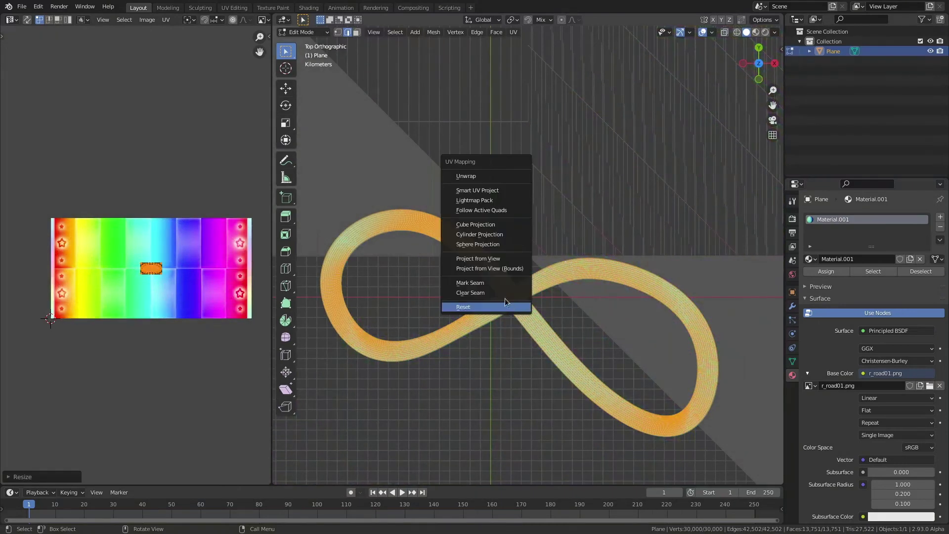
click(490, 269)
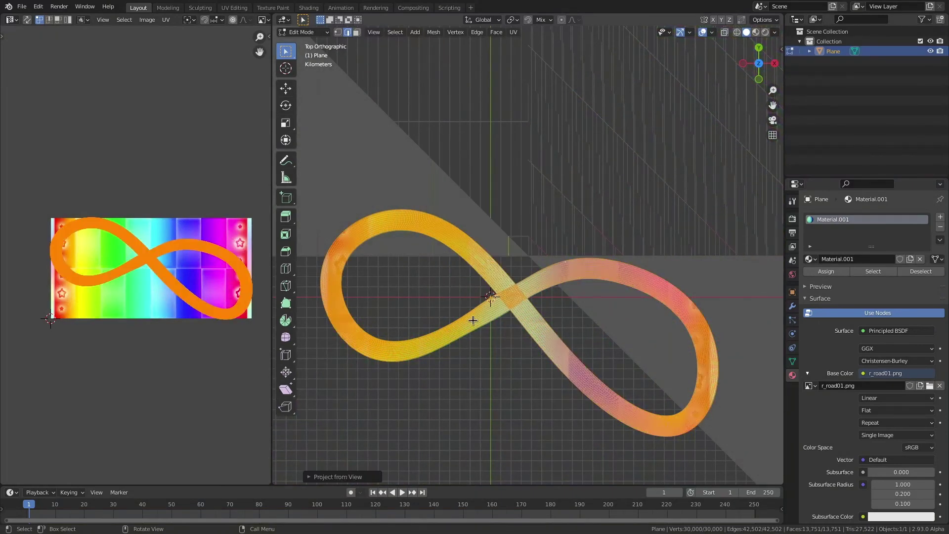
scroll(543, 343, up, 3)
scroll(148, 297, up, 9)
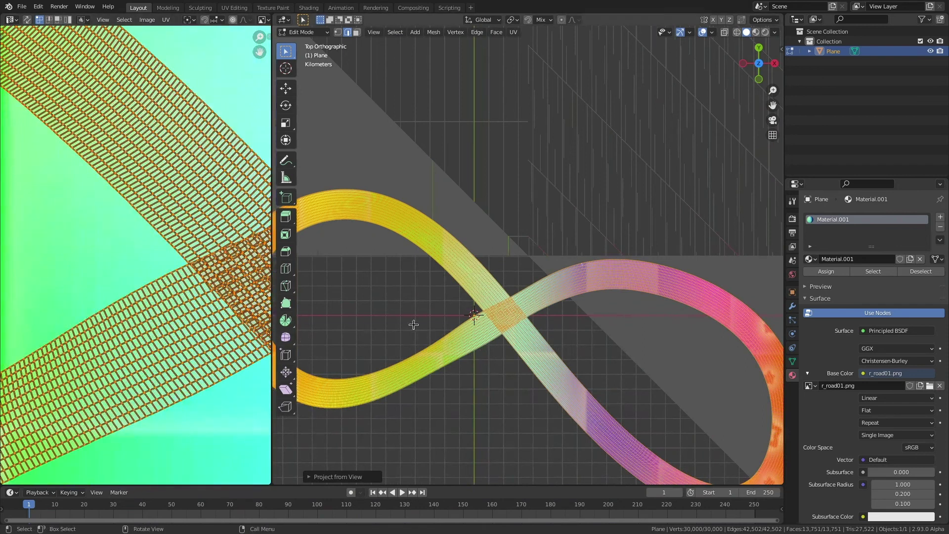
middle_drag(415, 324, 575, 275)
scroll(520, 313, down, 8)
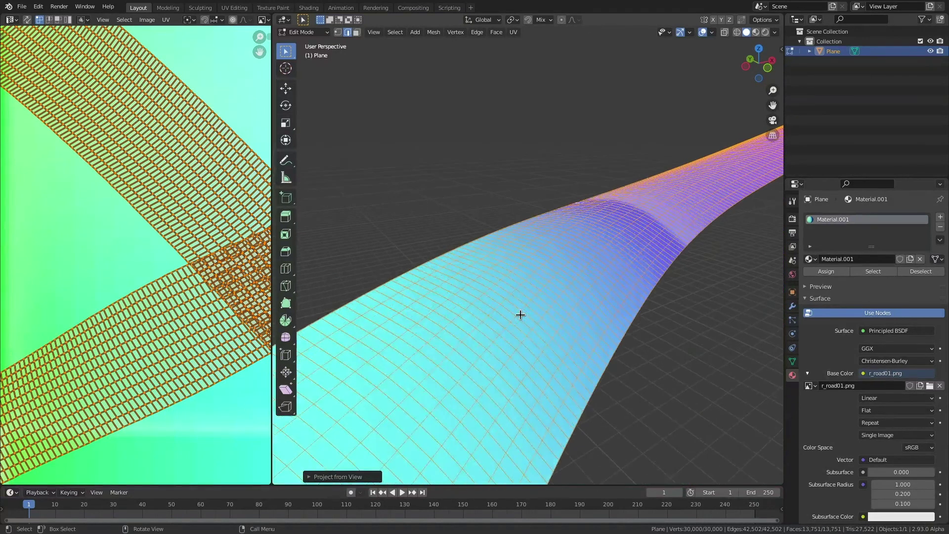
middle_drag(517, 312, 528, 335)
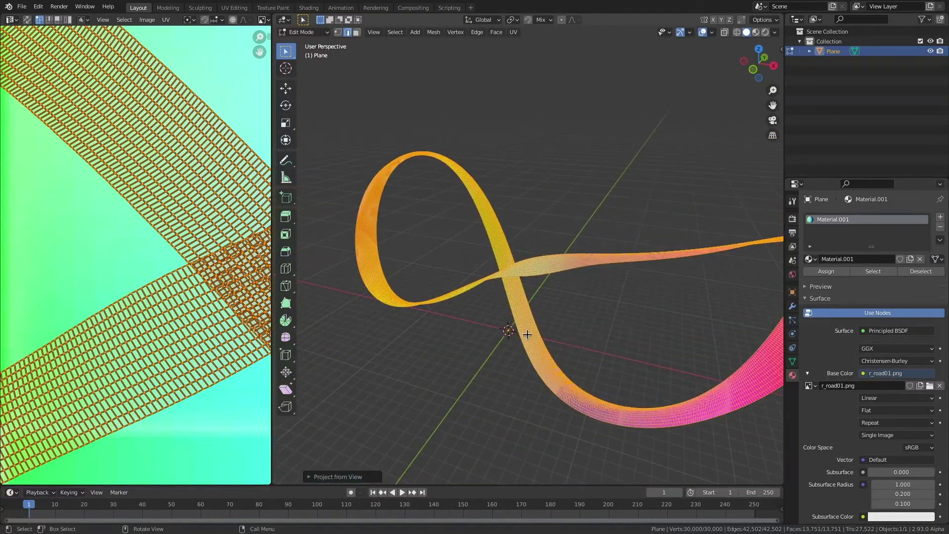
key(Tab)
- In Edit Mode face select, select a strip of faces across the road's width near the crossing
middle_drag(592, 358, 494, 412)
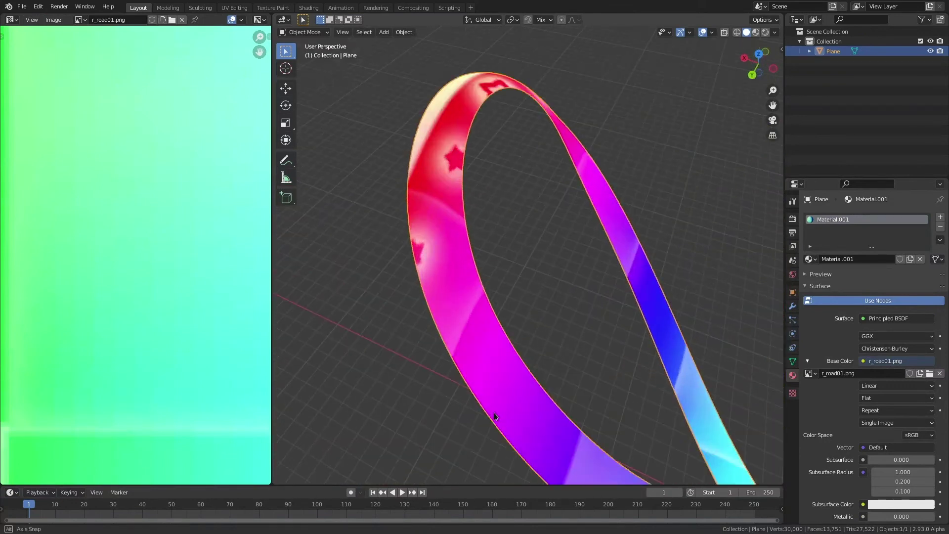
scroll(484, 395, down, 5)
scroll(589, 283, up, 1)
scroll(590, 283, up, 4)
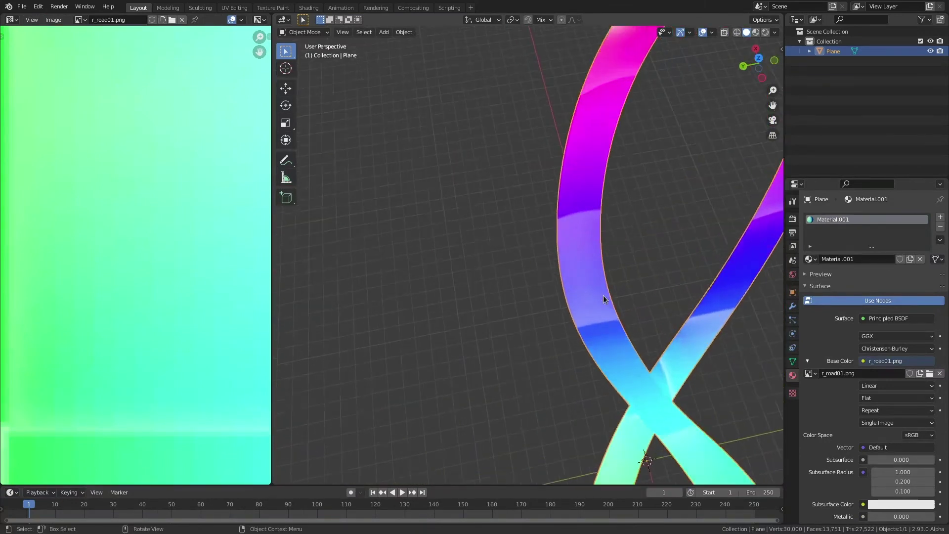
key(Tab)
middle_drag(631, 353, 454, 335)
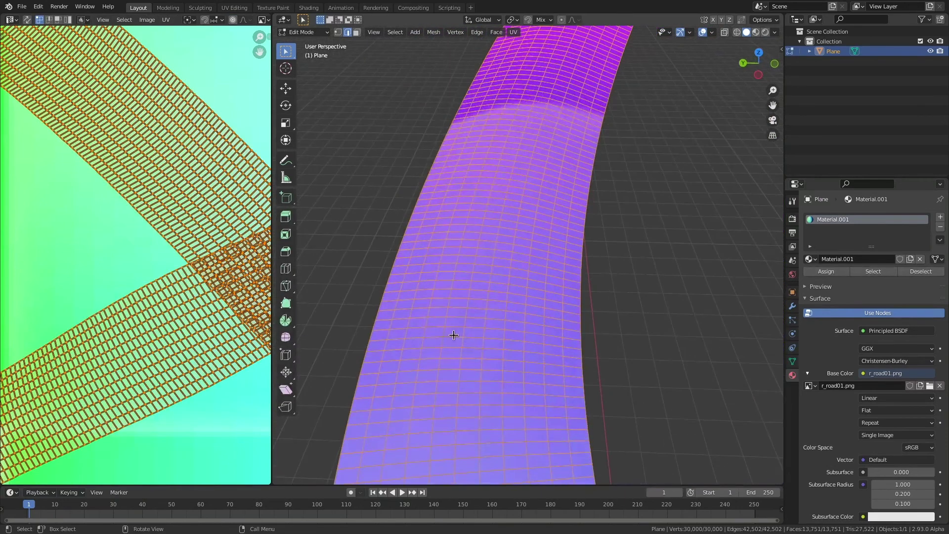
click(374, 336)
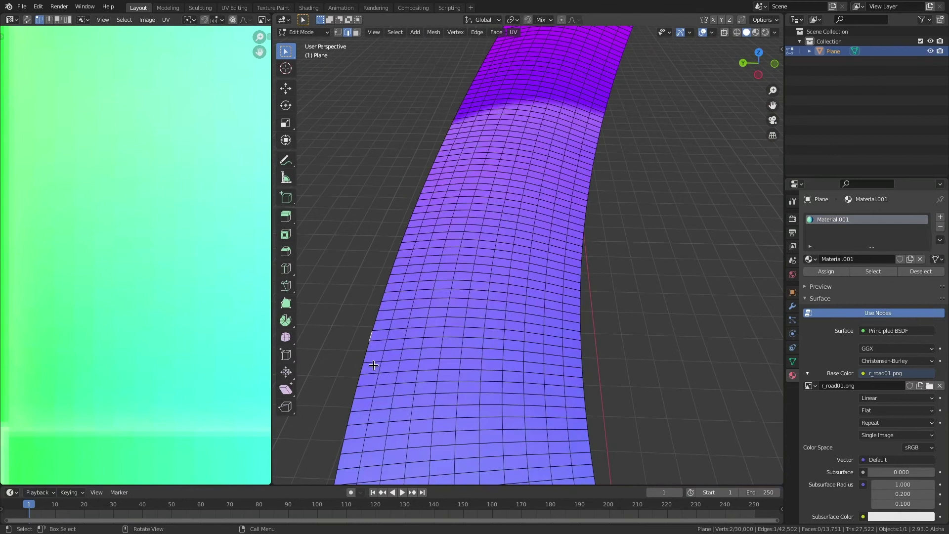
key(3)
click(371, 366)
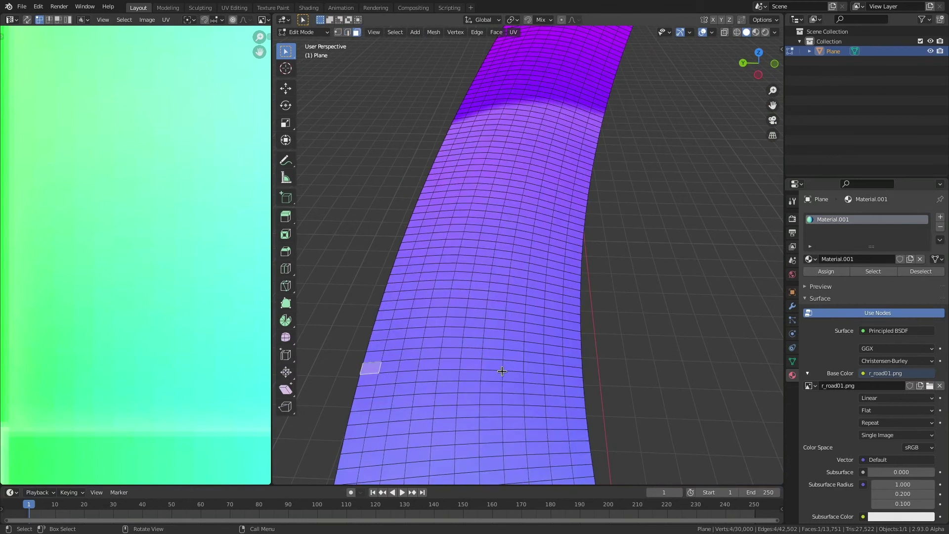
ctrl+click(574, 371)
scroll(554, 363, down, 4)
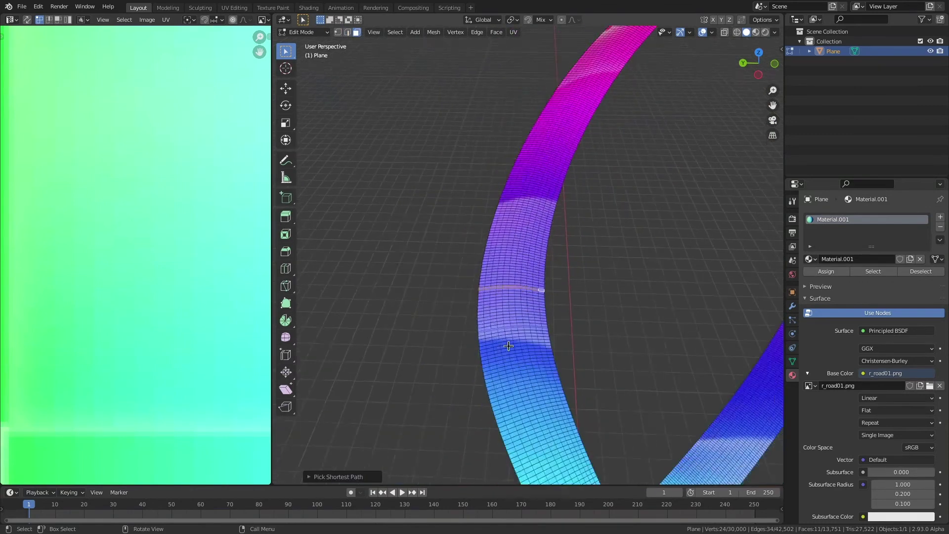
middle_drag(509, 346, 542, 292)
- With proportional editing on, scale the strip to 0 along Z, adjusting the falloff
click(562, 20)
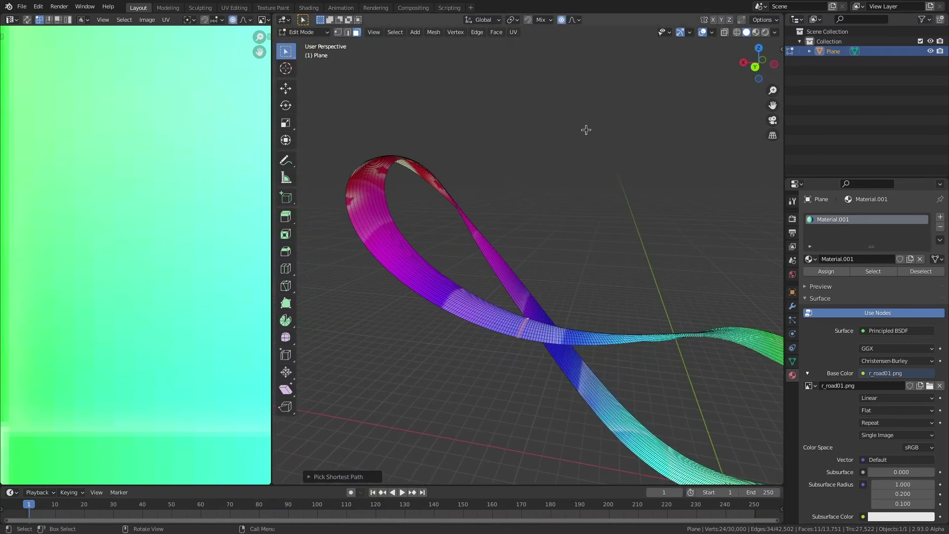
key(s)
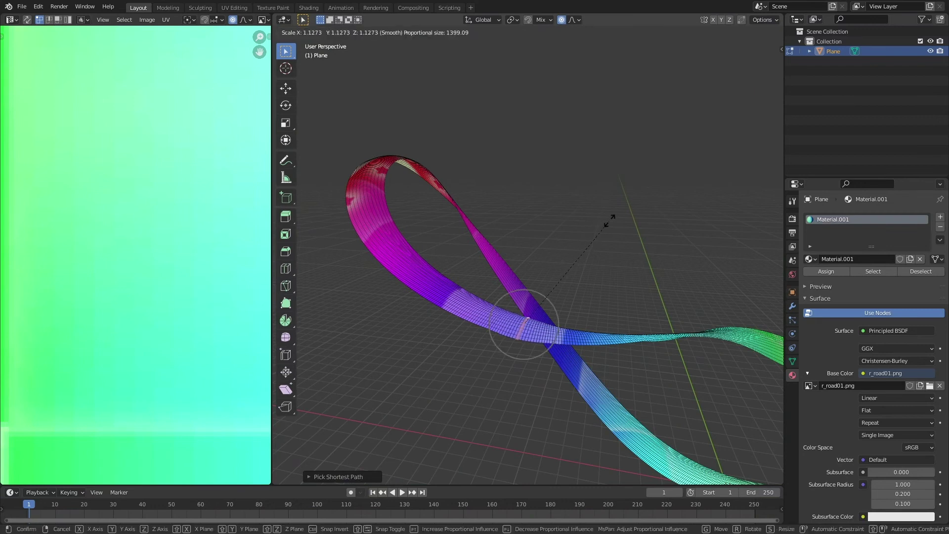
scroll(609, 220, down, 9)
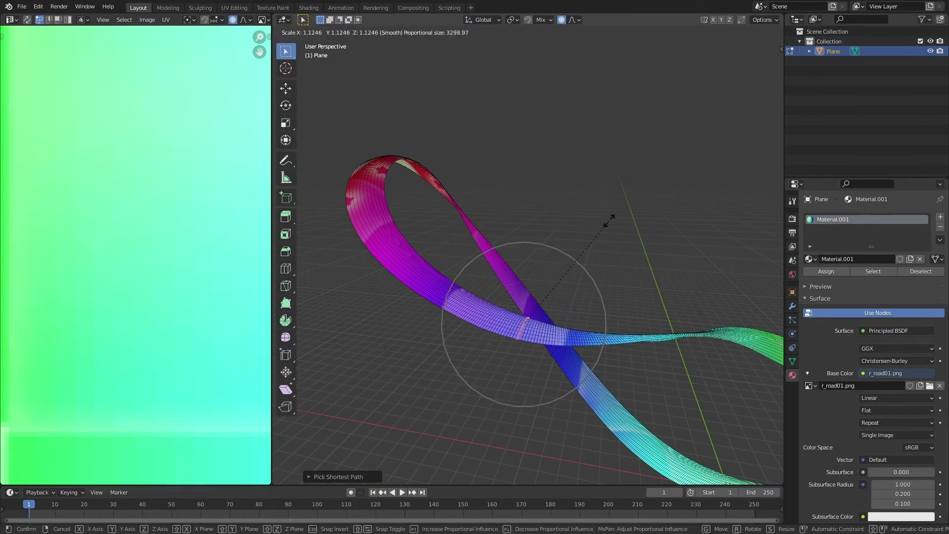
scroll(610, 220, up, 2)
text(z)
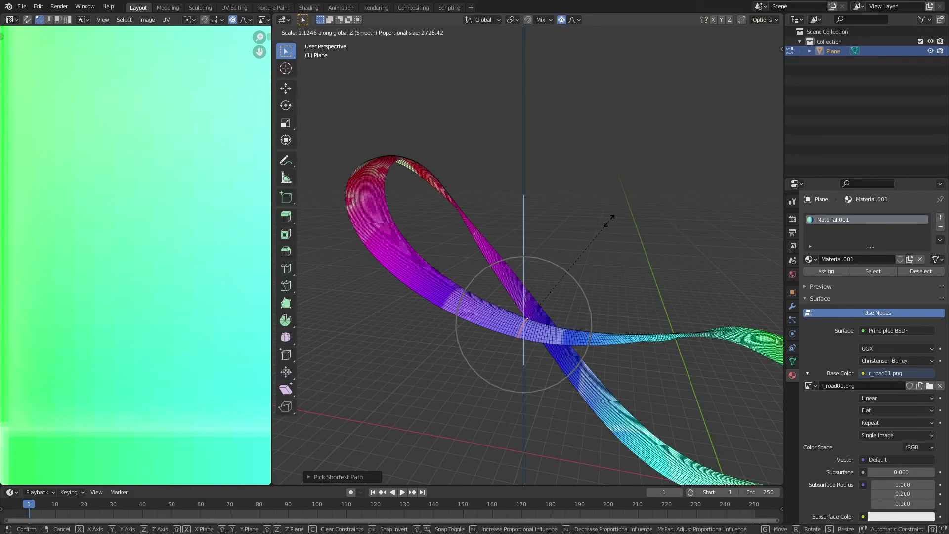
text(0)
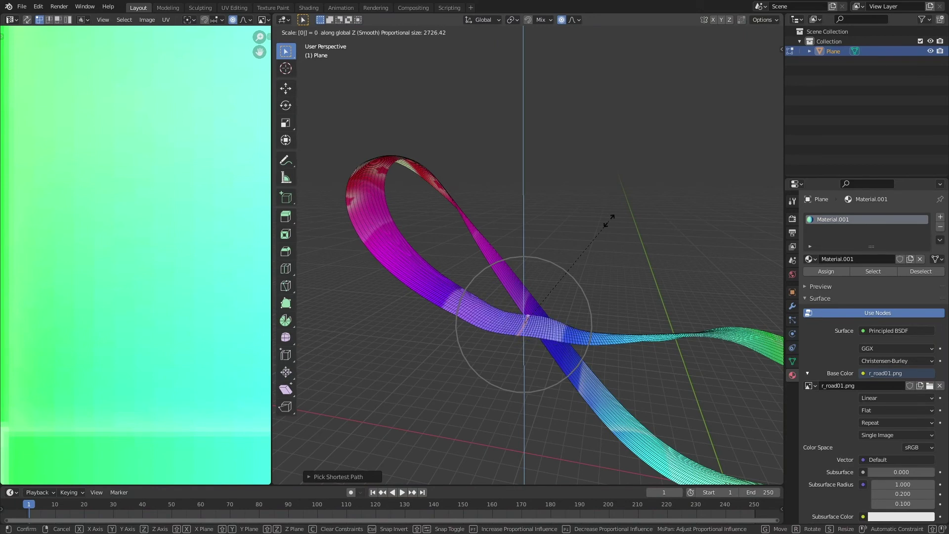
scroll(609, 220, down, 9)
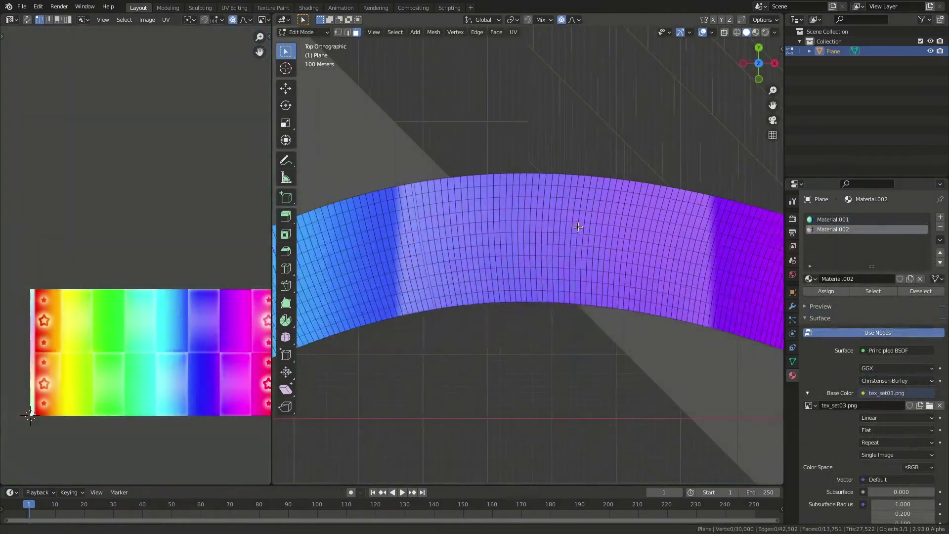
- Make two angle-constrained knife cuts across the road, the second cutting through the whole mesh
scroll(578, 227, up, 4)
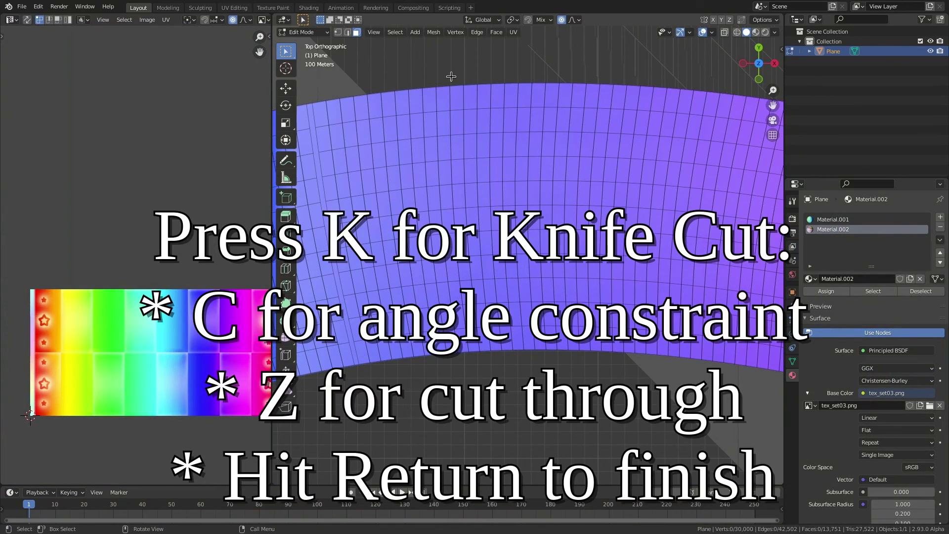
key(k)
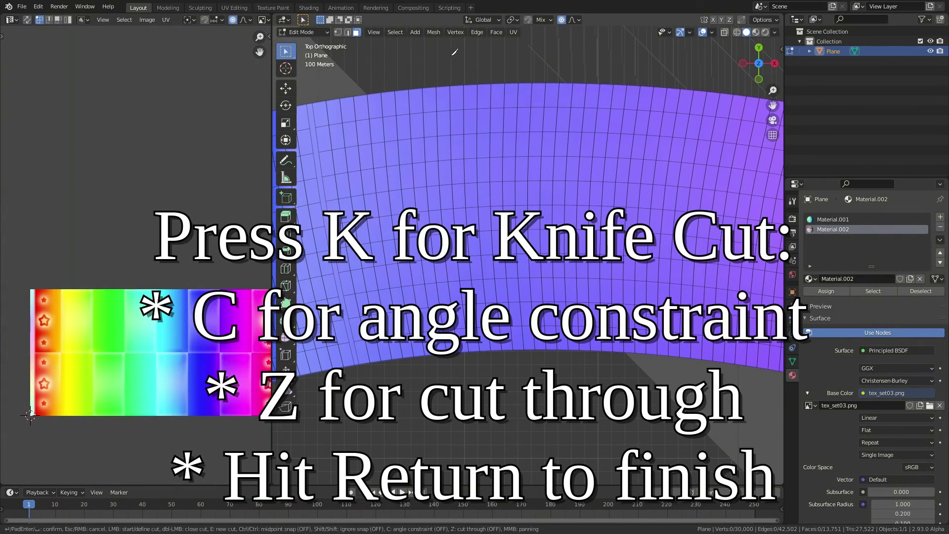
key(c)
click(460, 62)
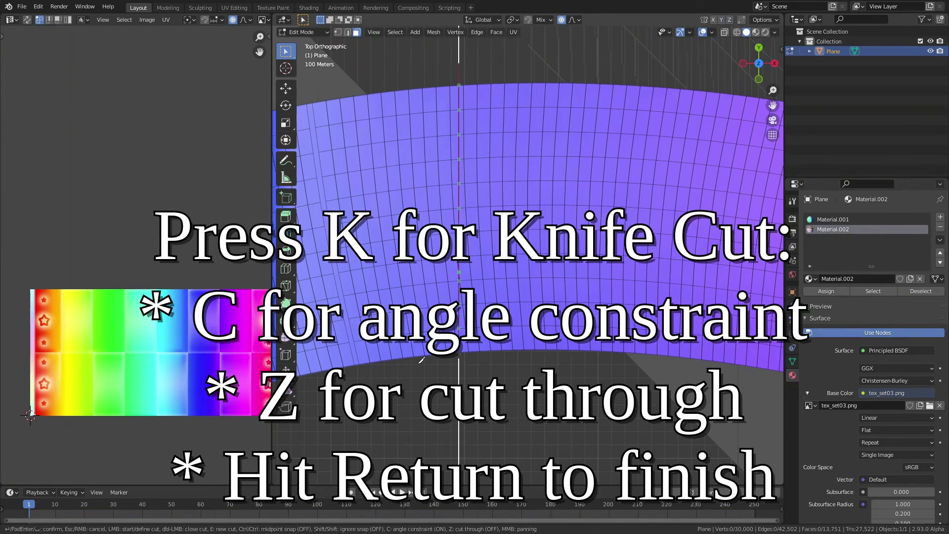
click(449, 367)
key(Return)
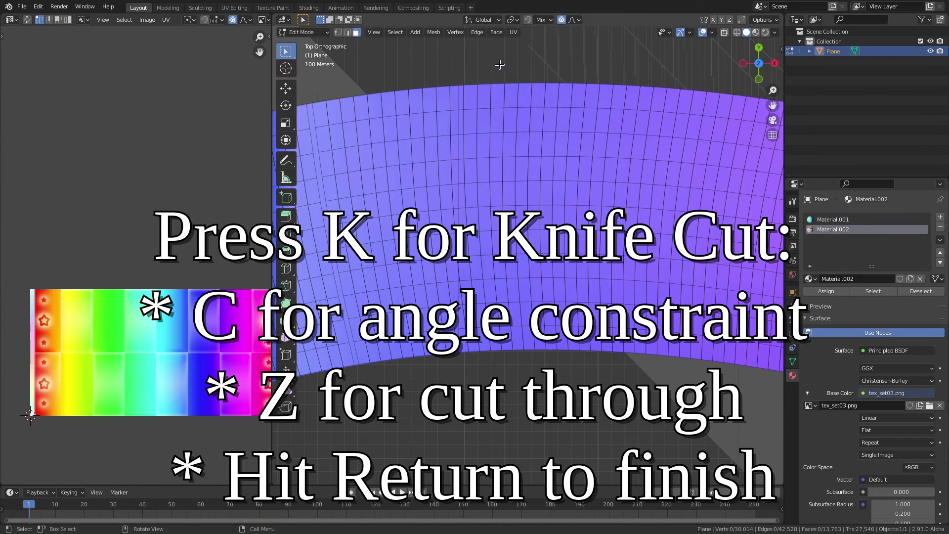
key(k)
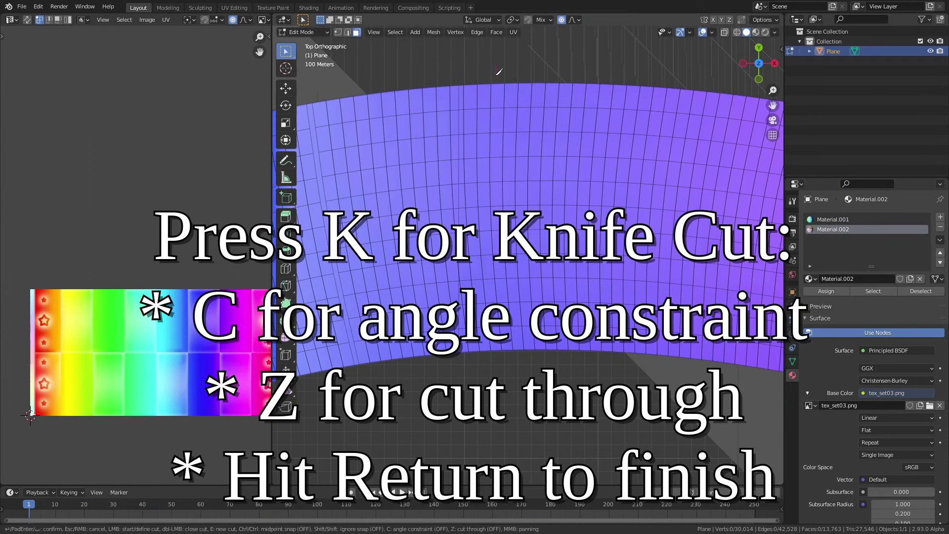
click(497, 69)
key(c)
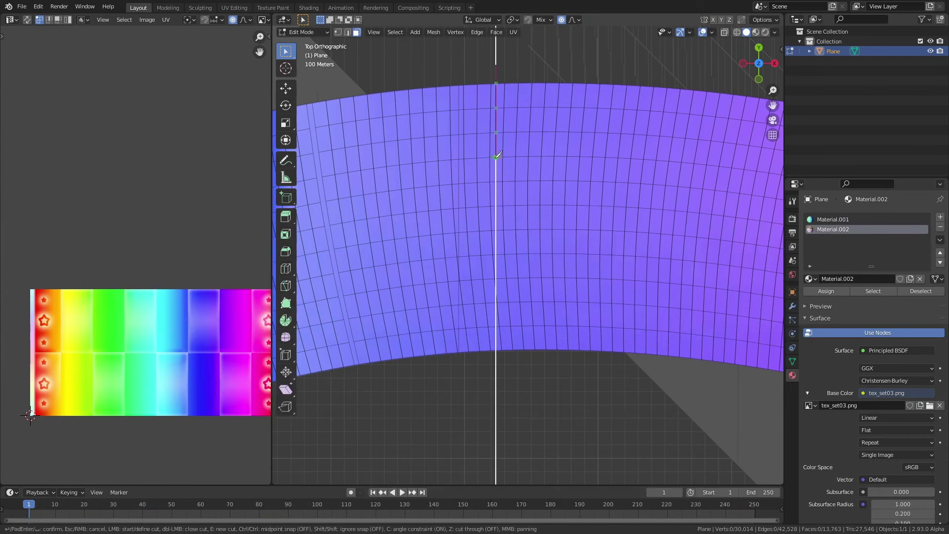
key(z)
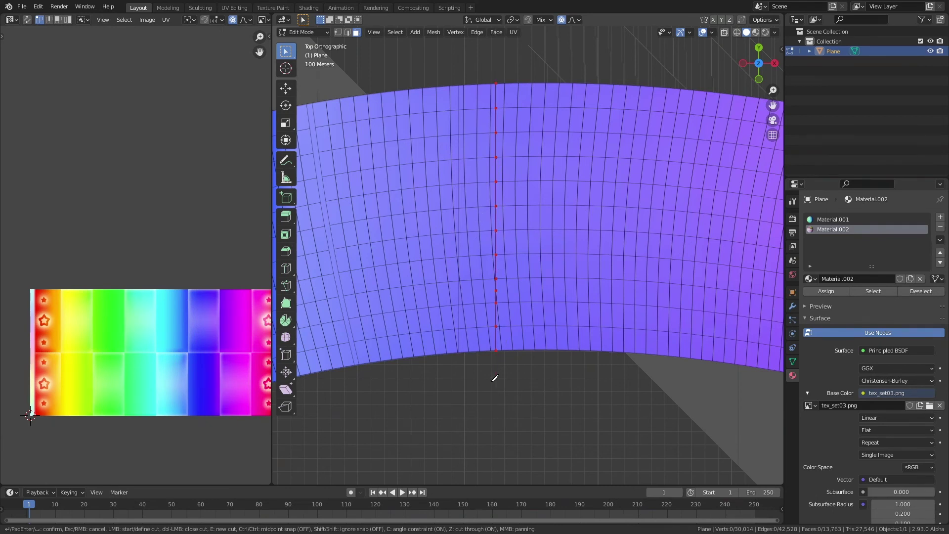
key(Return)
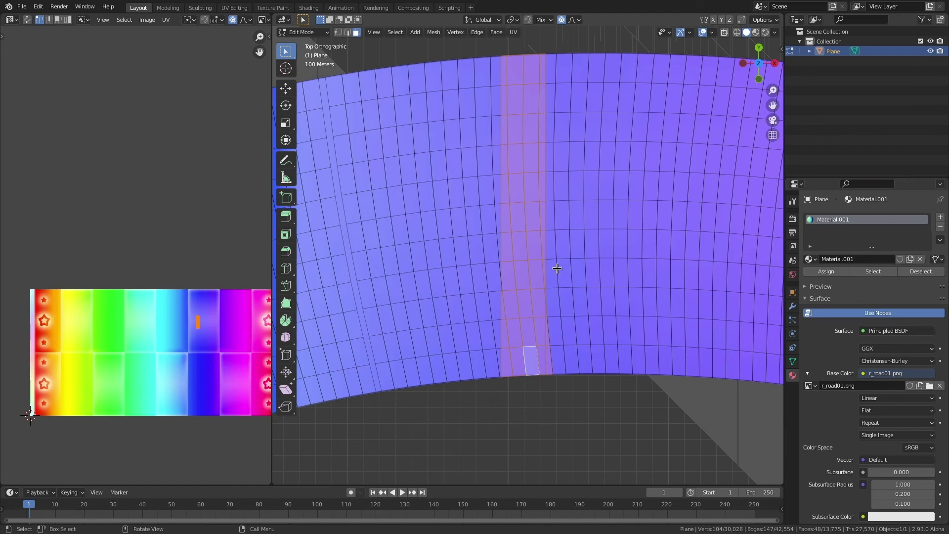
- Add a new material slot with a tex_set03.png Image Texture Base Color and assign it to the strip faces
click(940, 219)
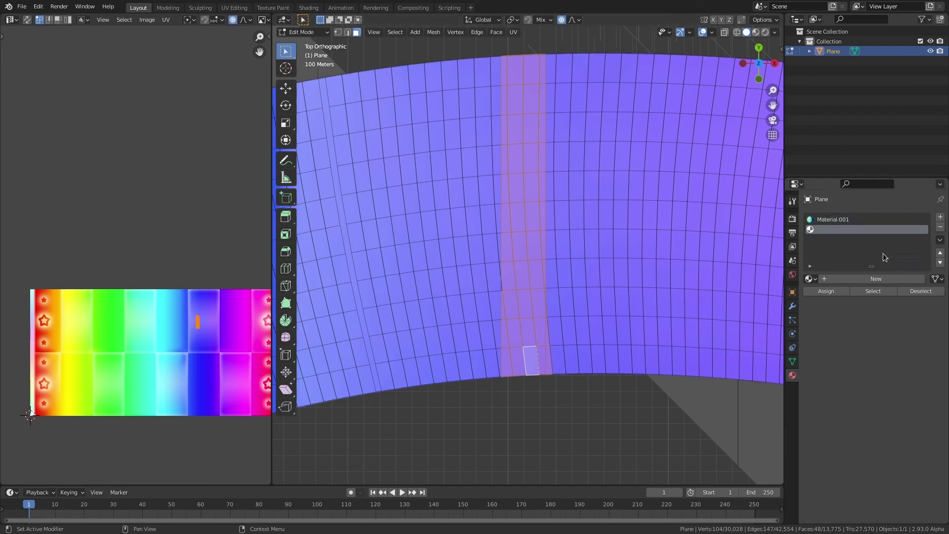
click(867, 278)
click(863, 393)
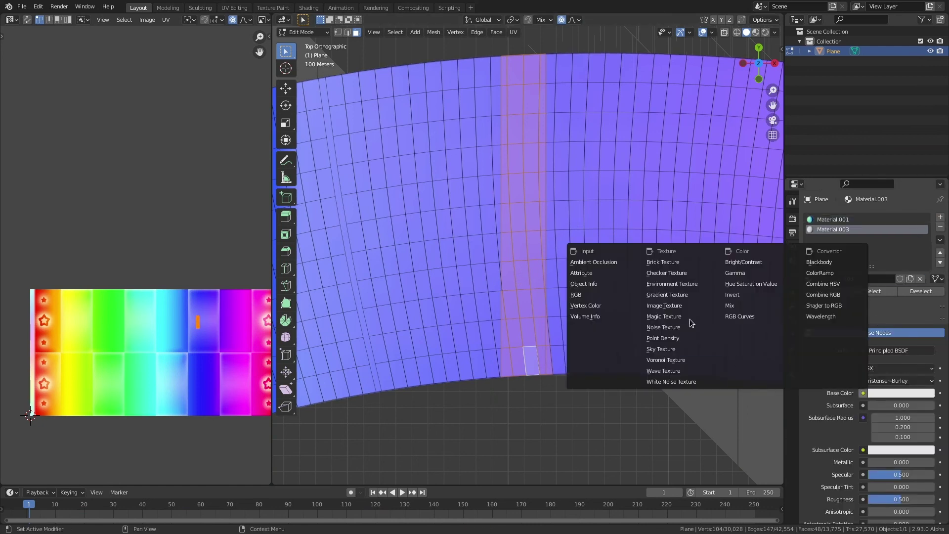
click(665, 303)
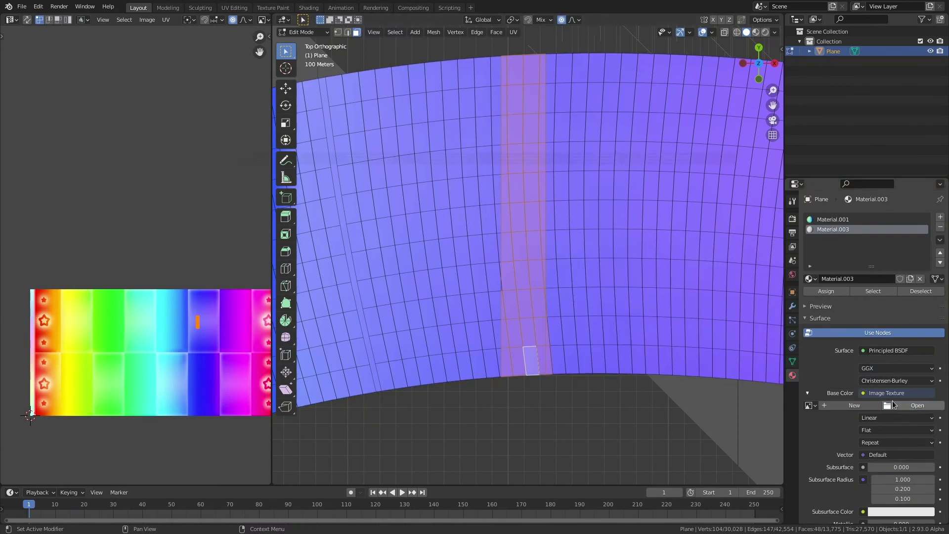
click(915, 406)
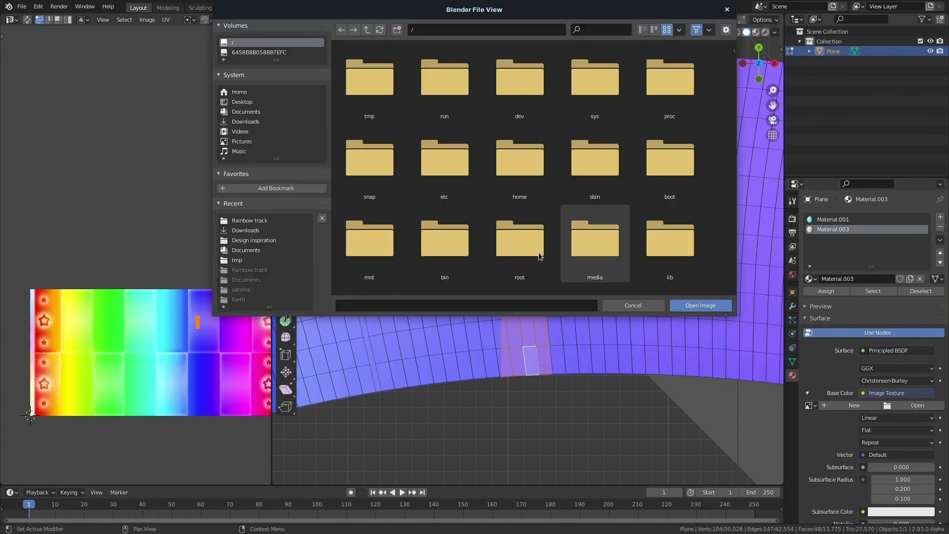
click(247, 221)
scroll(403, 199, down, 5)
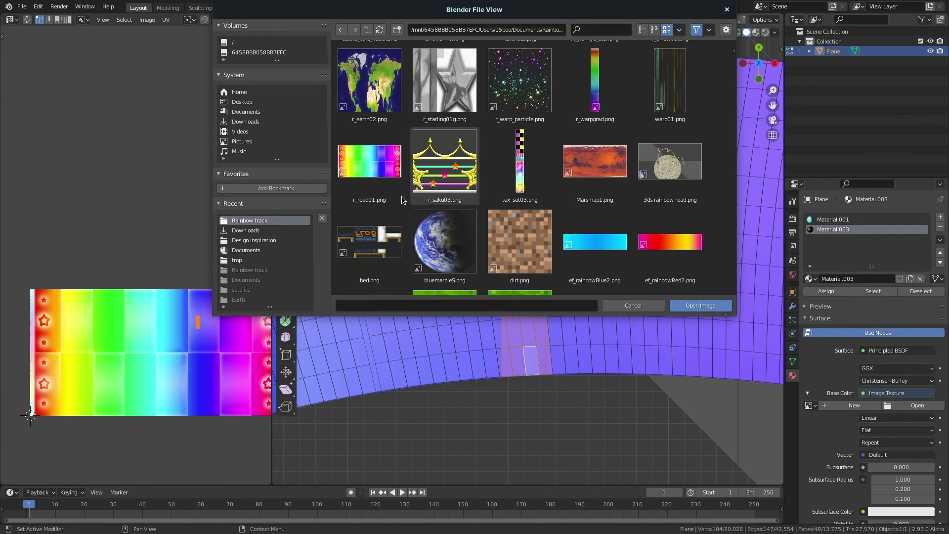
click(538, 184)
double_click(537, 183)
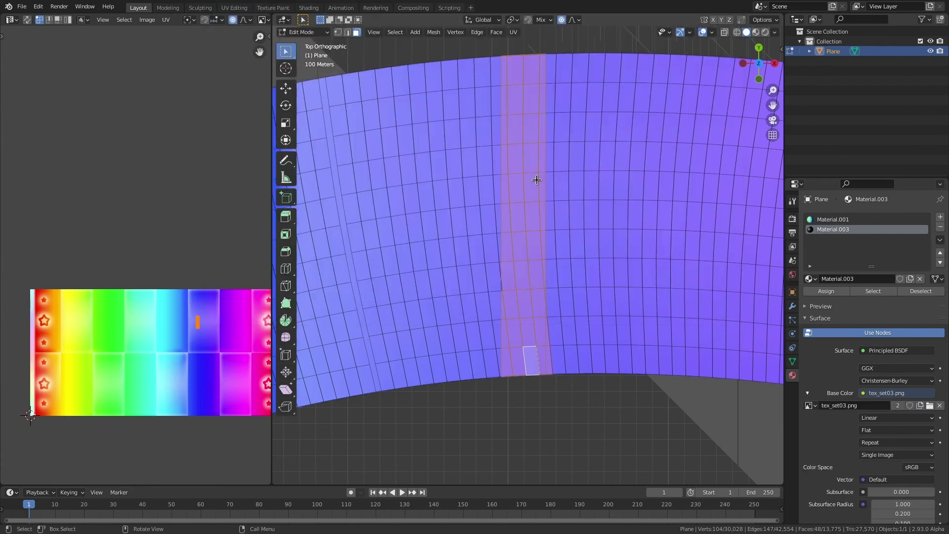
click(825, 292)
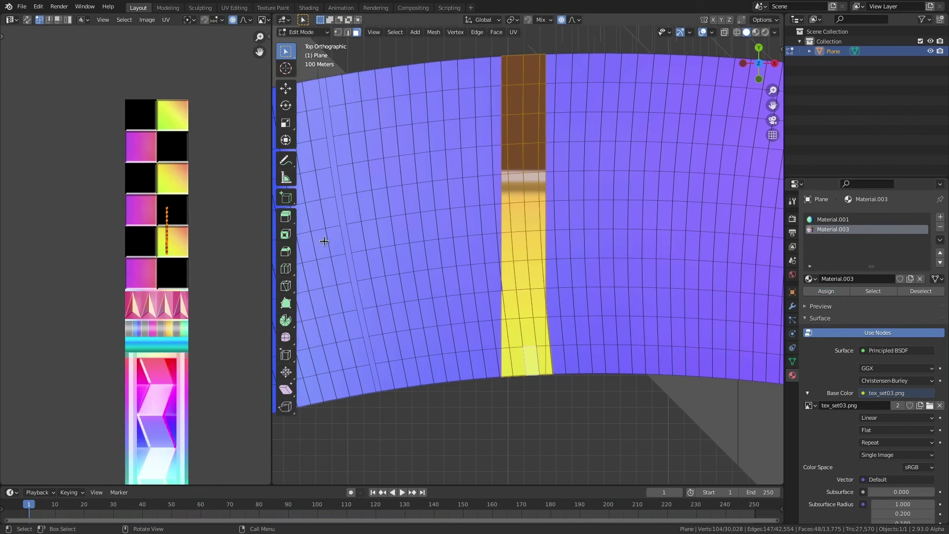
scroll(585, 219, down, 1)
- Project the strip's UVs from view, fitted to the image bounds
key(u)
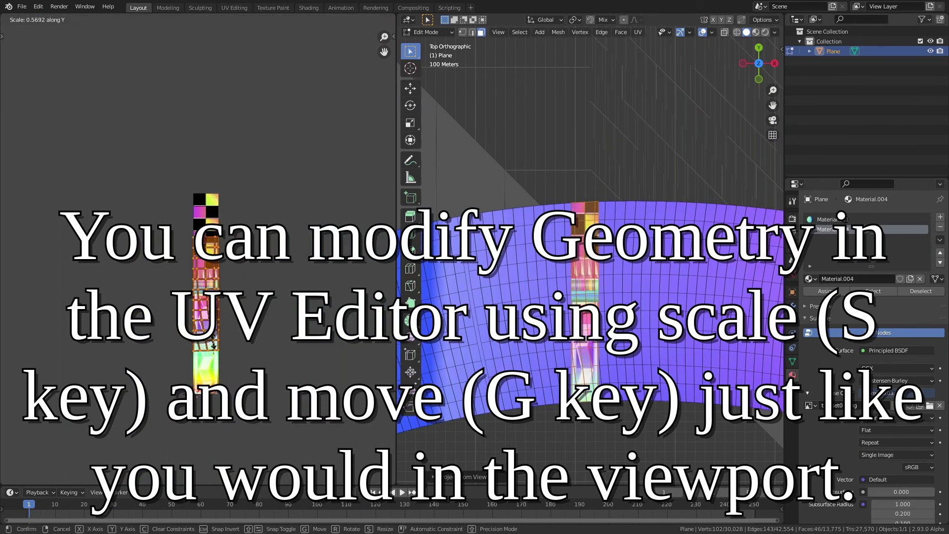
key(Return)
scroll(198, 254, up, 5)
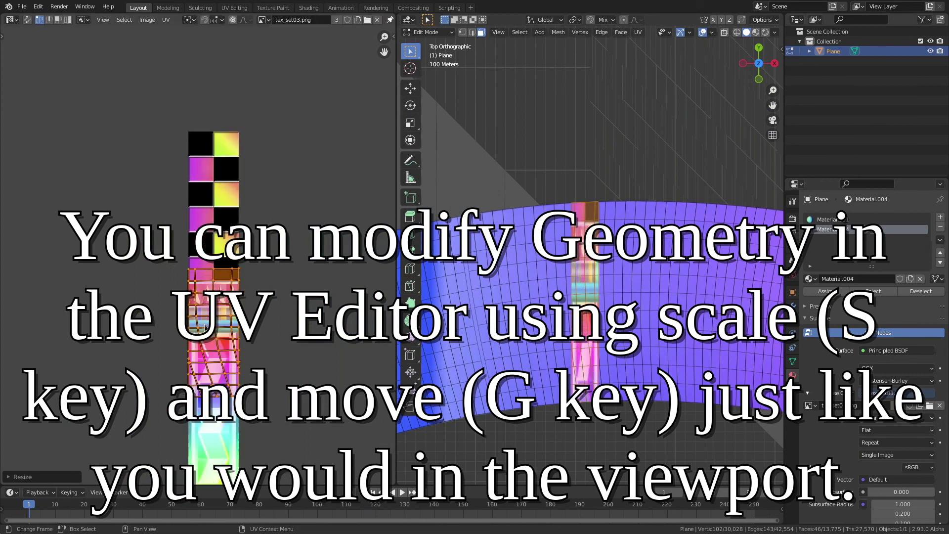
- Move the strip's UV island along X and scale it onto tex_set03.png's yellow-brown column
key(g)
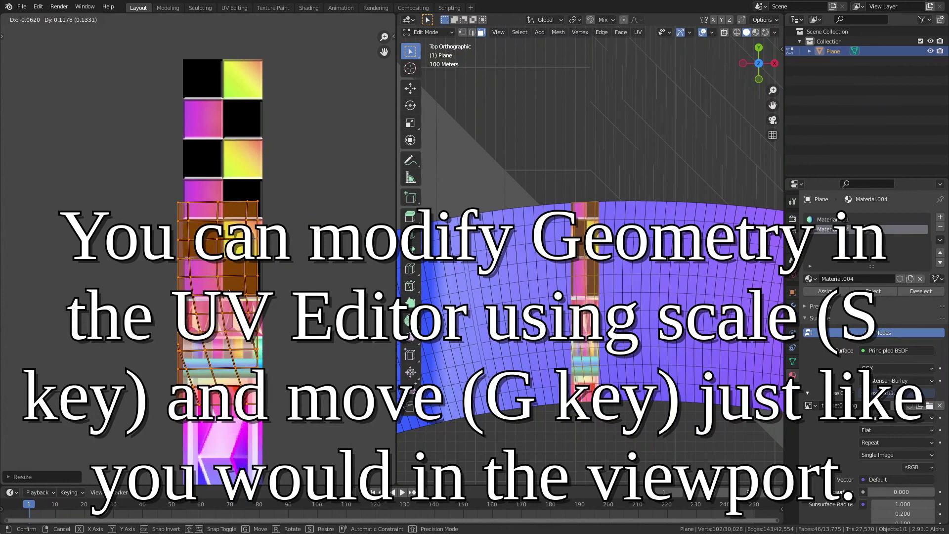
key(x)
key(x)
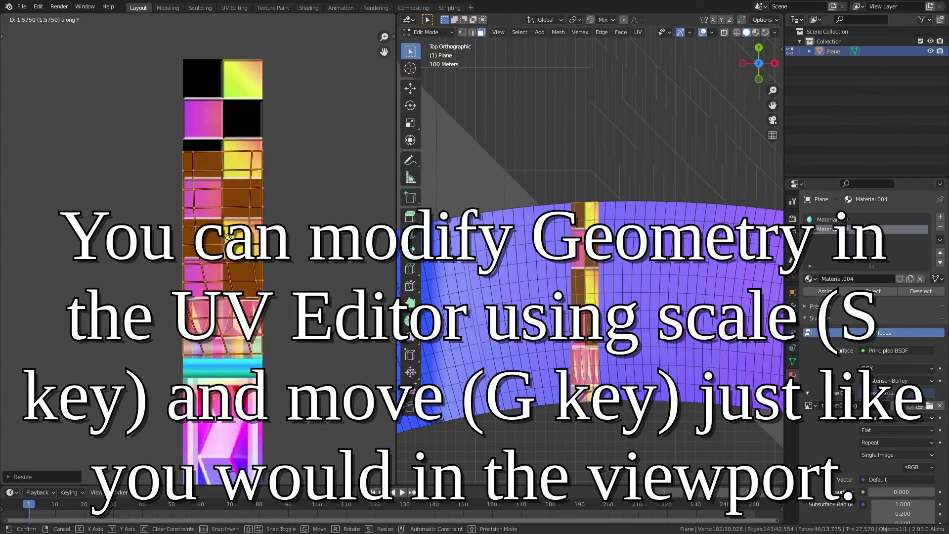
click(235, 170)
scroll(247, 222, up, 2)
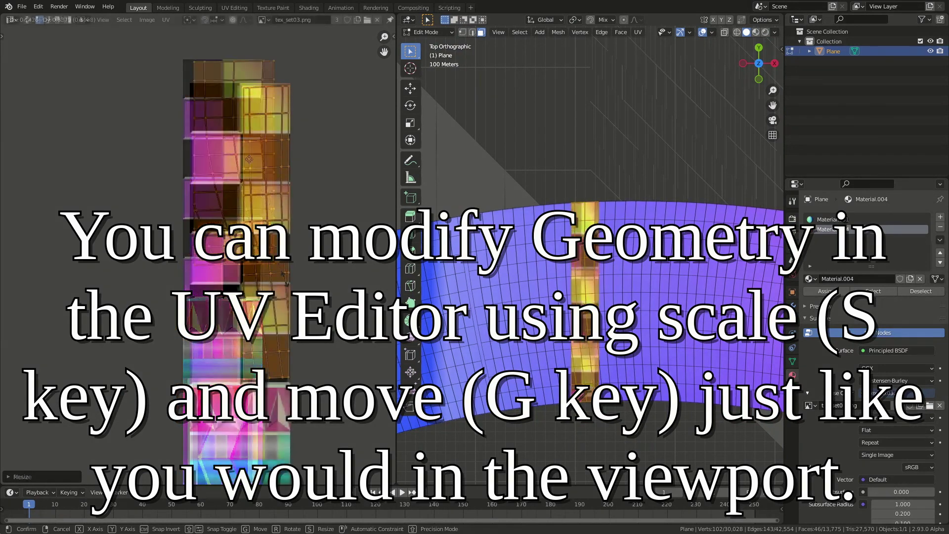
key(s)
click(289, 283)
middle_drag(545, 331, 549, 410)
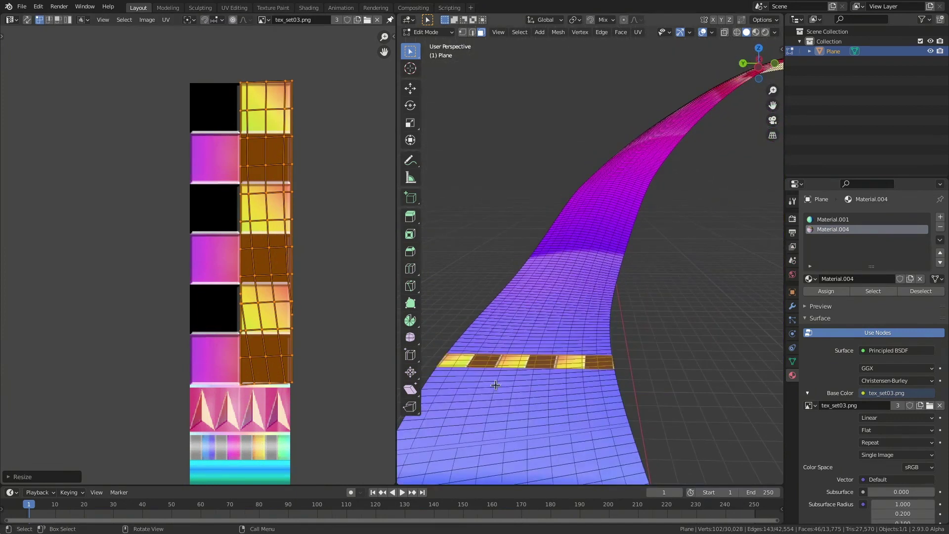
- Join the UV Editor area into the 3D view, then zoom out and orbit around the track
right_click(395, 368)
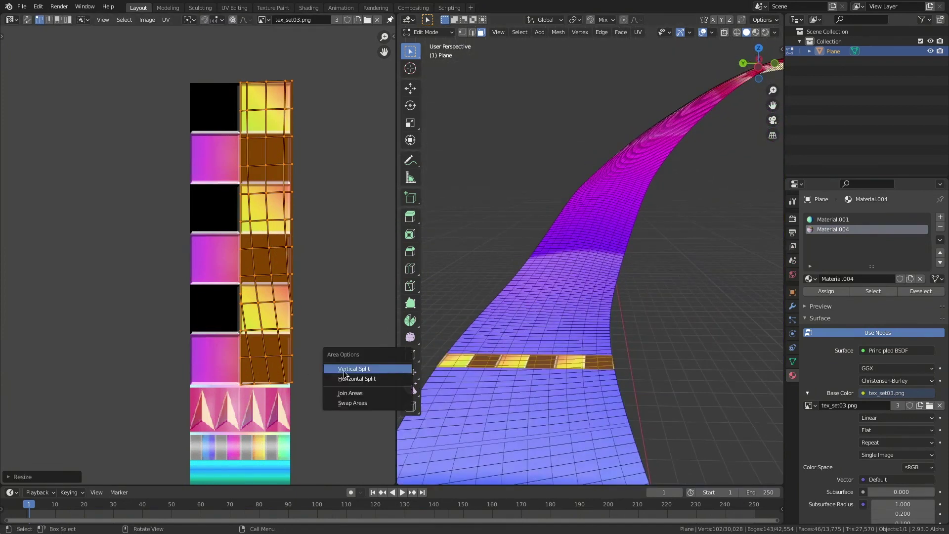
click(350, 394)
click(287, 241)
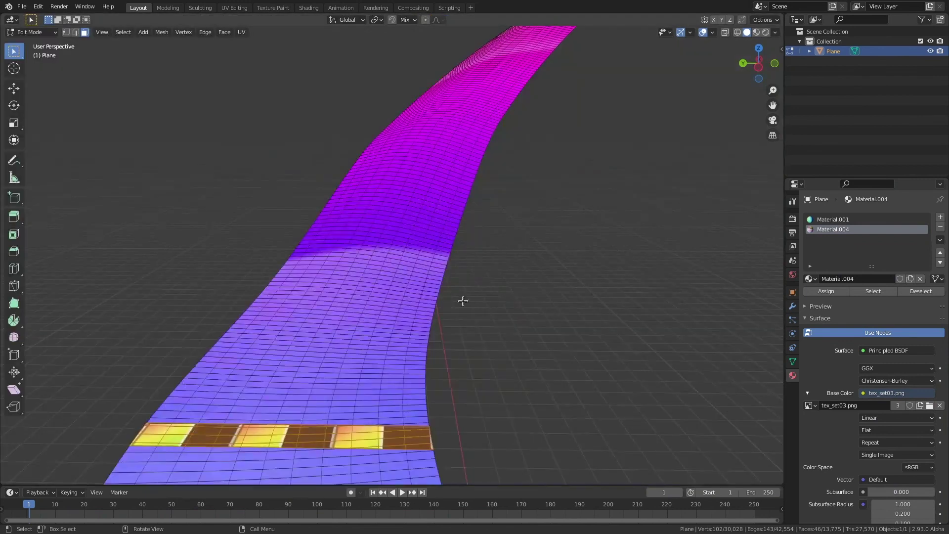
scroll(448, 346, down, 6)
scroll(448, 349, down, 2)
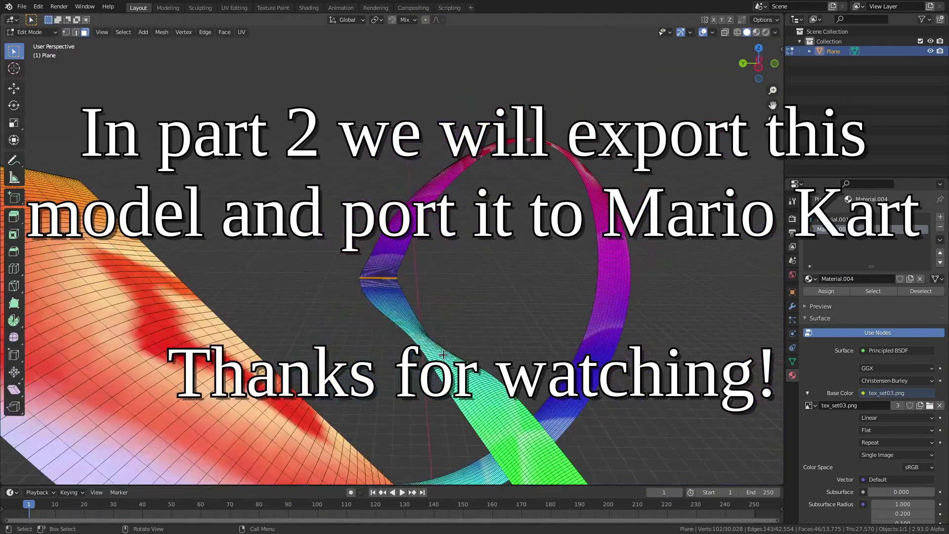
middle_drag(437, 386, 351, 410)
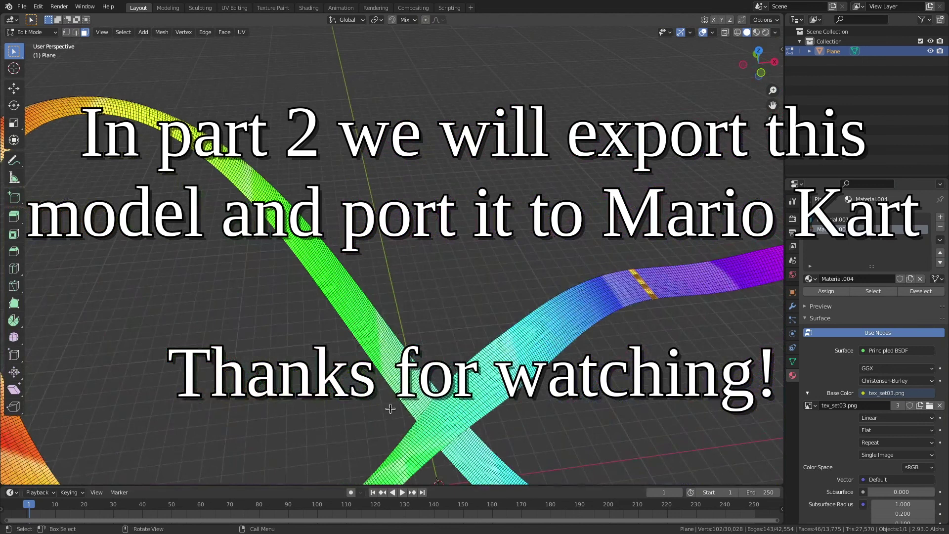
scroll(391, 408, down, 4)
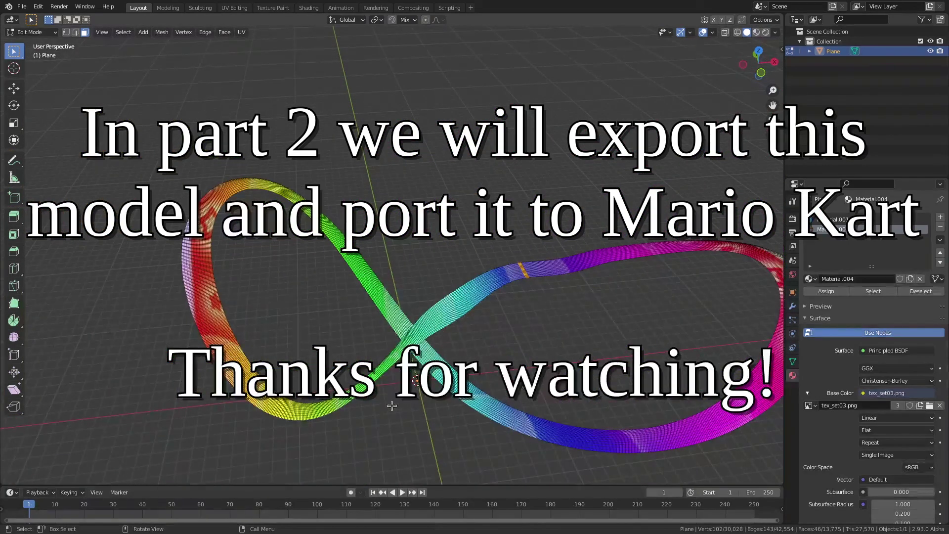